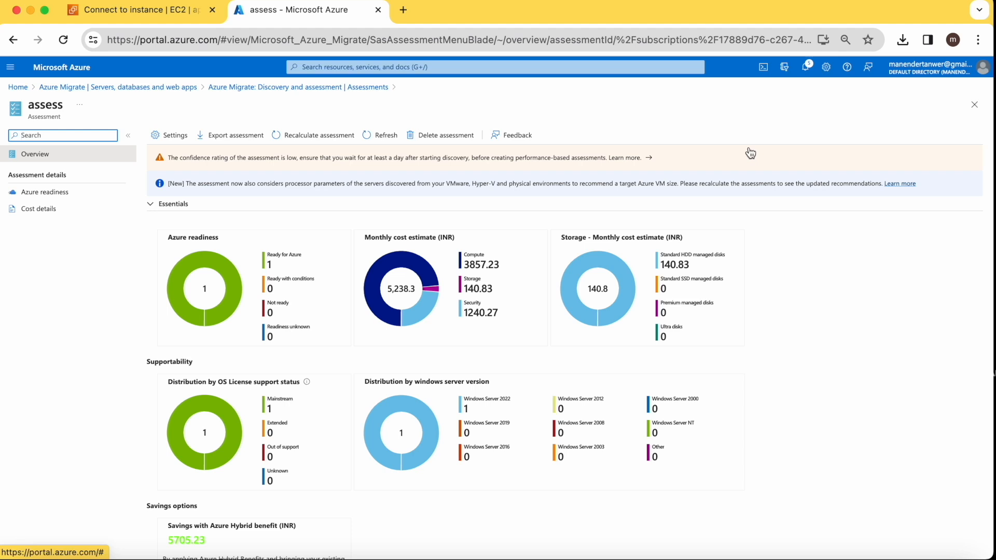
Step: Set discovery to Physical or other machines in Central India and create the migration resources
left_click(171, 87)
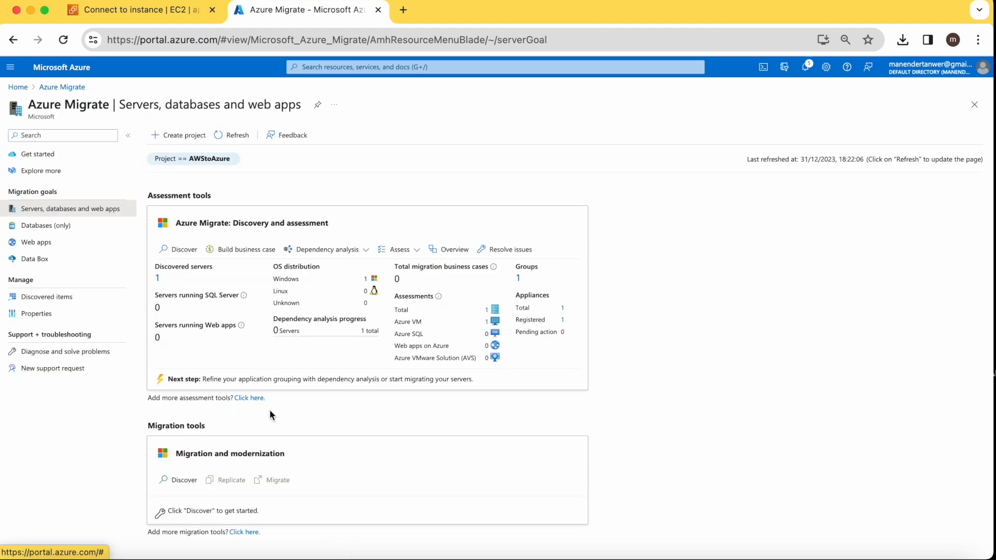
left_click(178, 479)
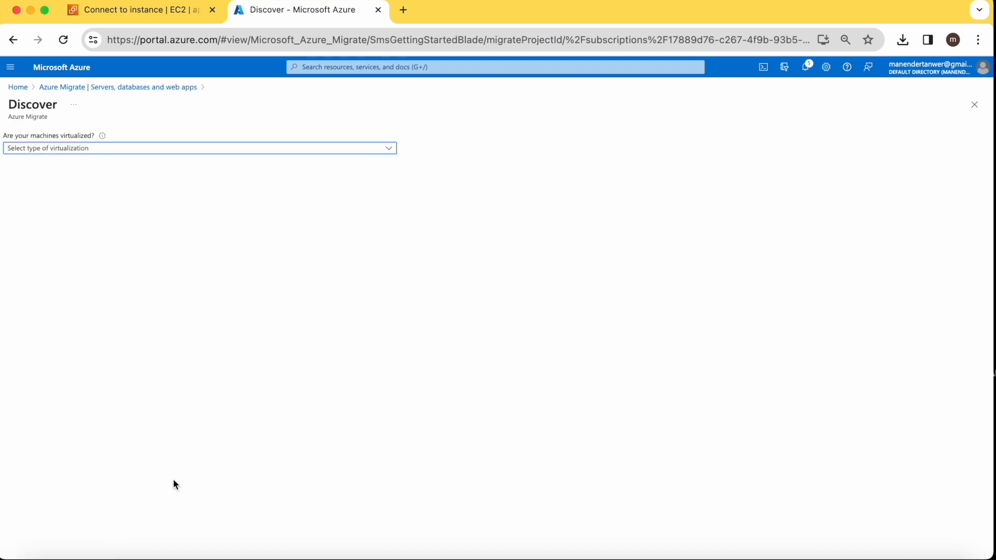
left_click(290, 150)
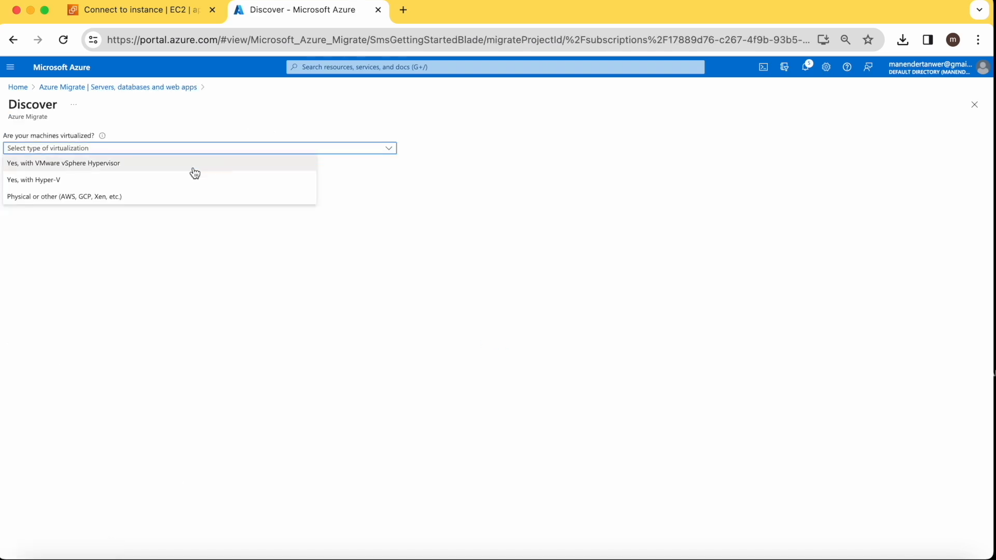
left_click(160, 197)
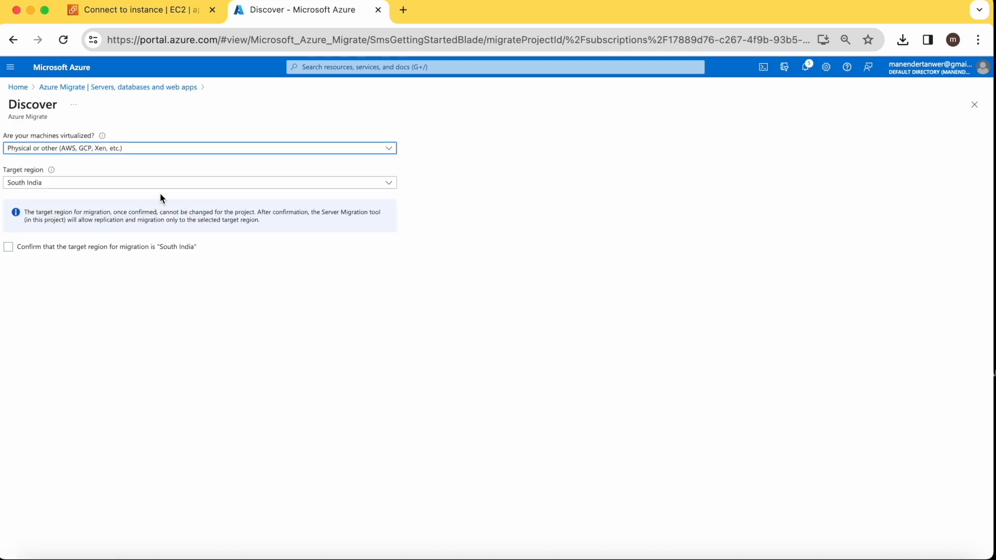
left_click(117, 185)
scroll(101, 308, "up", 10)
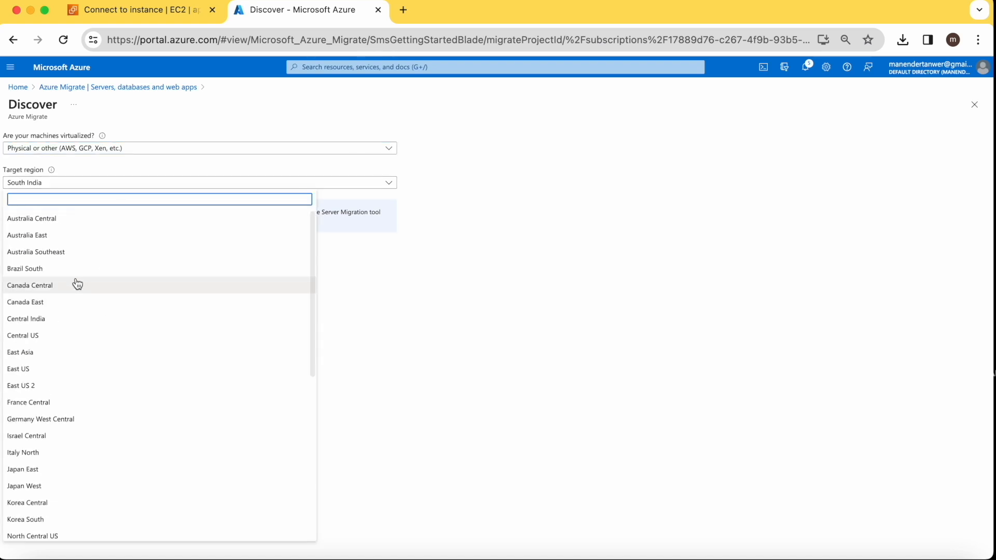
left_click(57, 319)
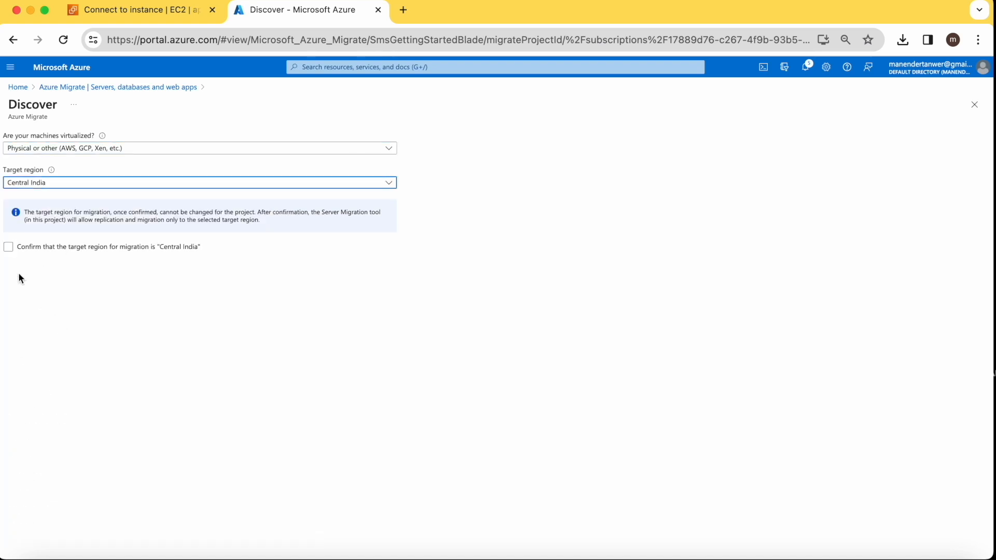
left_click(9, 248)
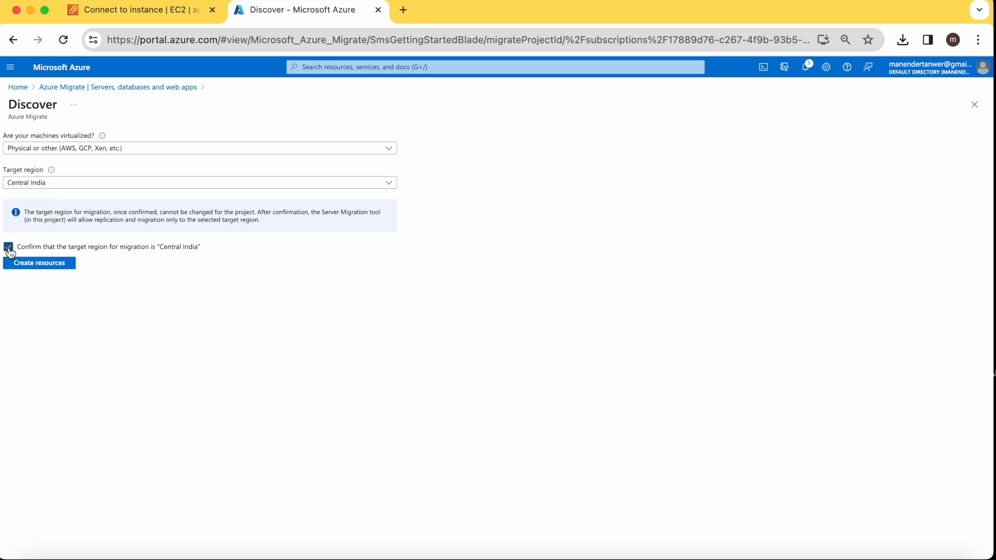
left_click(45, 264)
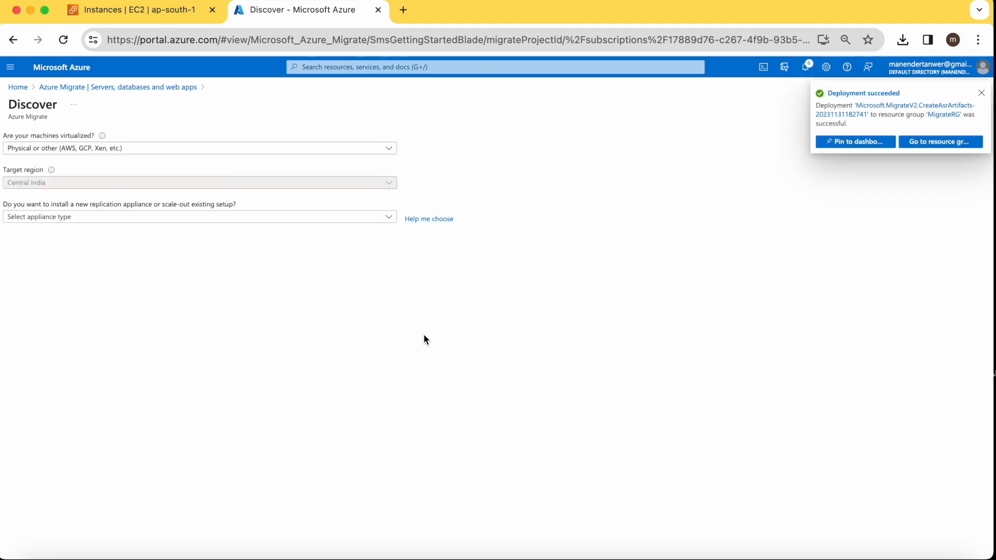
Step: Choose Install a replication appliance and open the sizing guidelines in a new tab
left_click(384, 218)
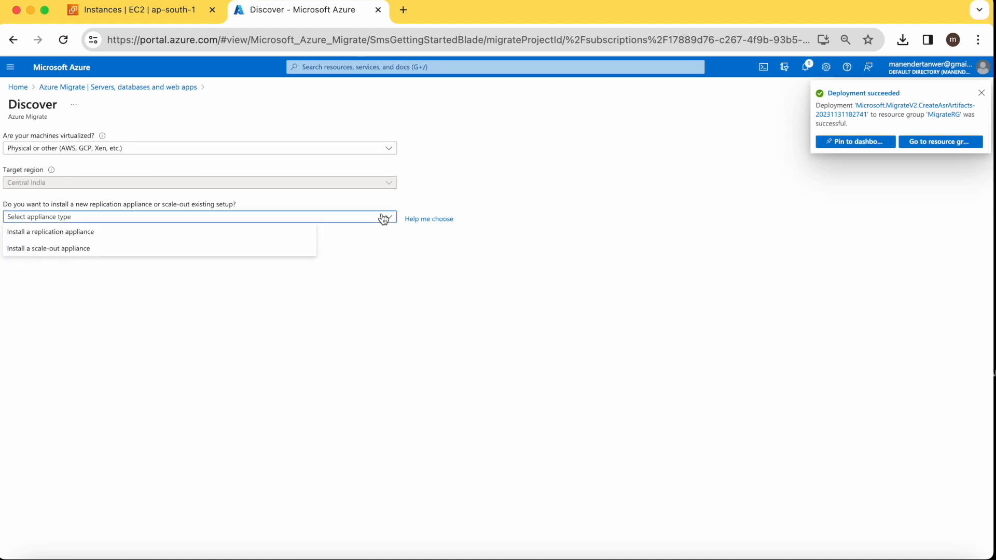
left_click(195, 234)
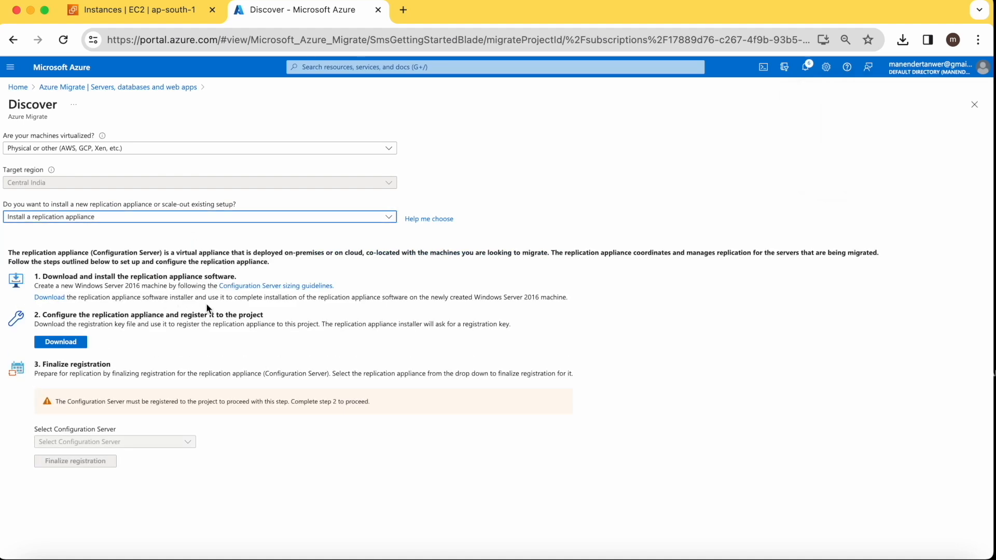
right_click(280, 289)
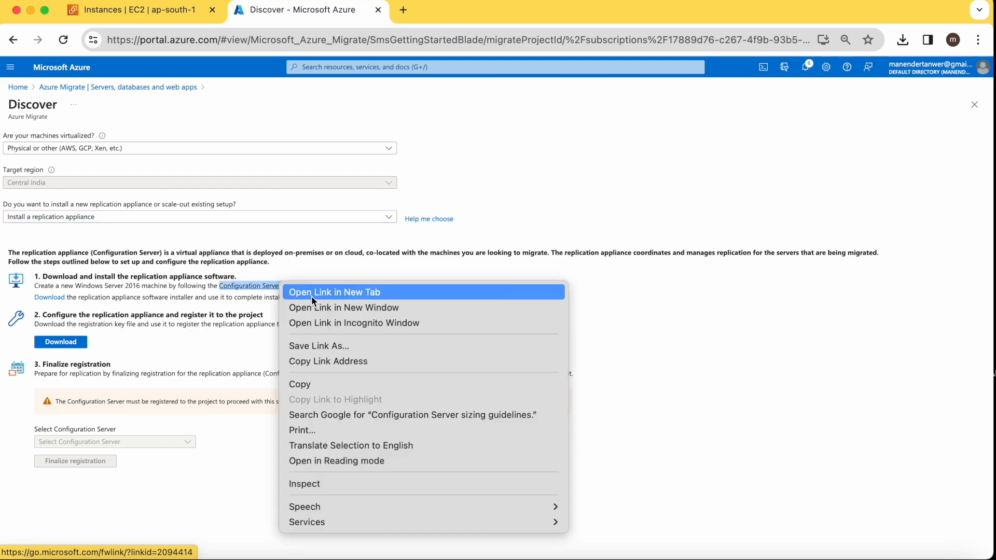
left_click(313, 297)
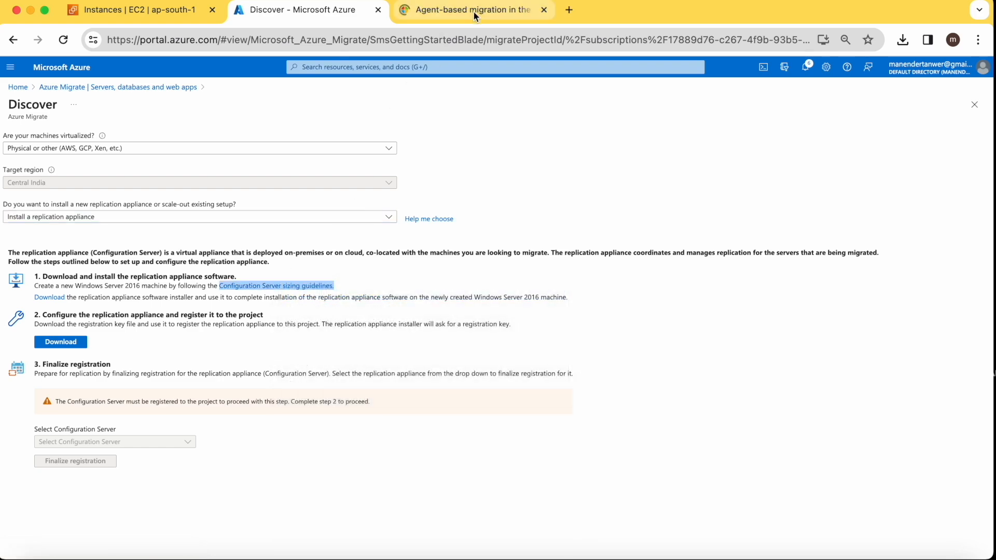
left_click(473, 11)
Step: Review the replication appliance capacity tables on Microsoft Learn, then go back to the portal tabs
scroll(522, 439, "down", 2)
scroll(523, 442, "down", 8)
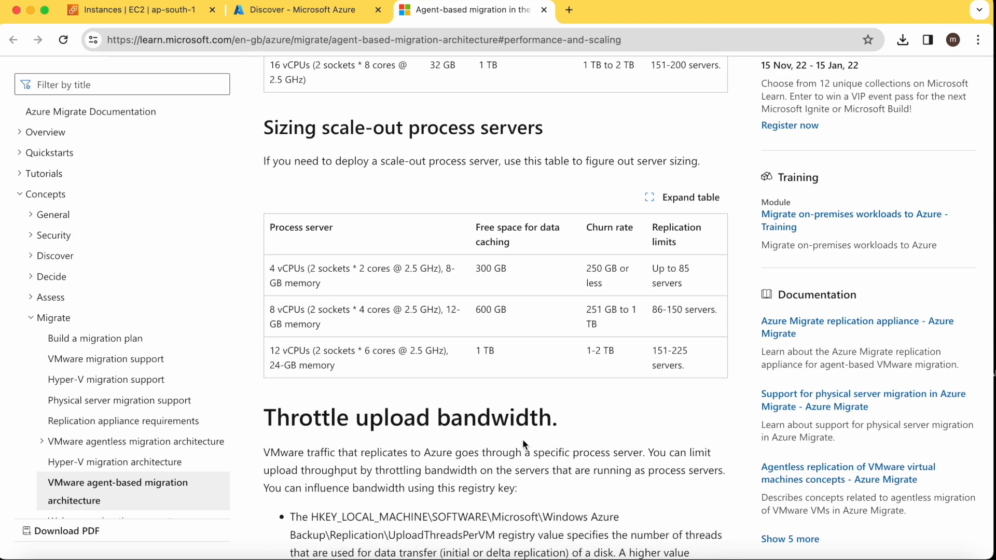
scroll(522, 439, "up", 8)
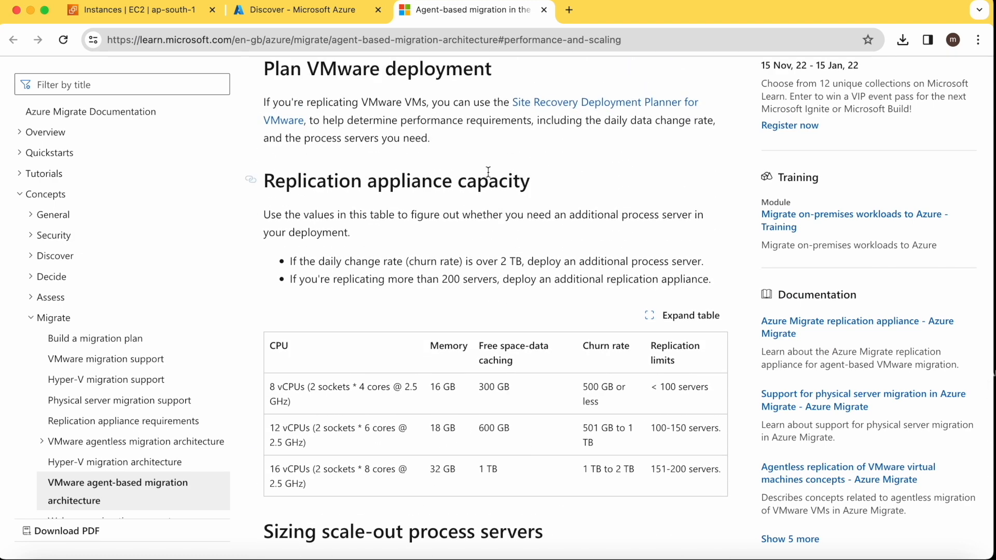
scroll(503, 409, "down", 1)
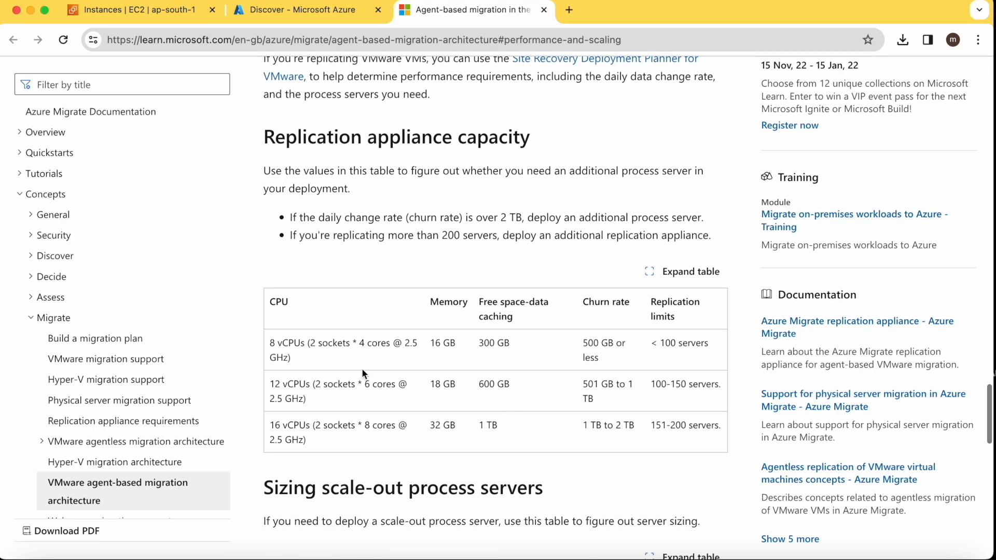
key("ctrl+shift+Tab")
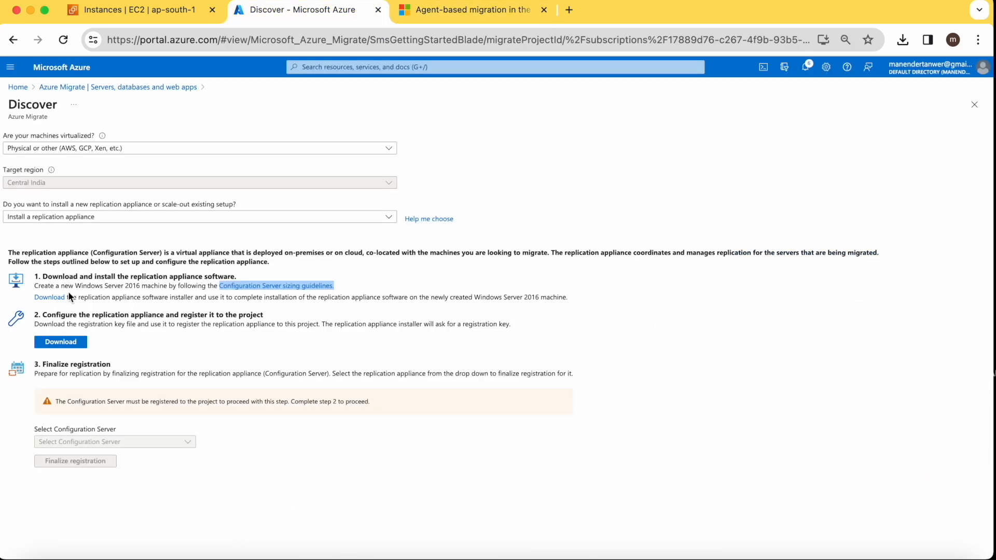
right_click(56, 299)
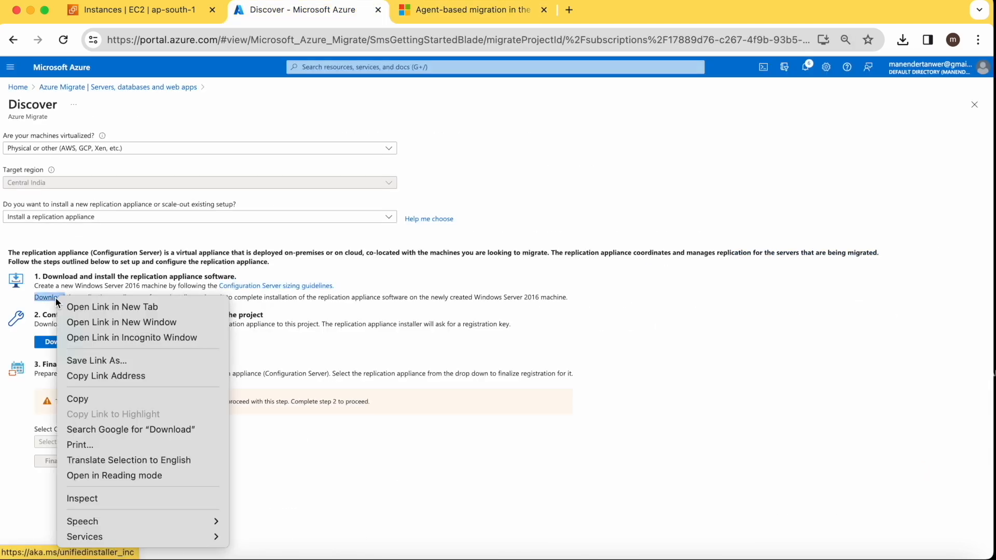
left_click(145, 11)
Step: Begin launching a new EC2 instance, enter its name and choose Windows as the OS
left_click(140, 12)
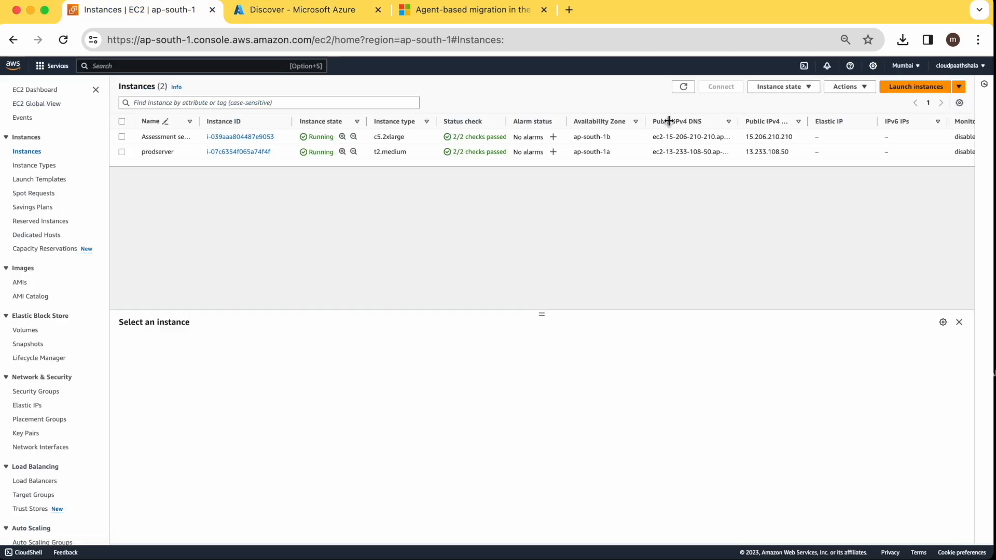
left_click(937, 89)
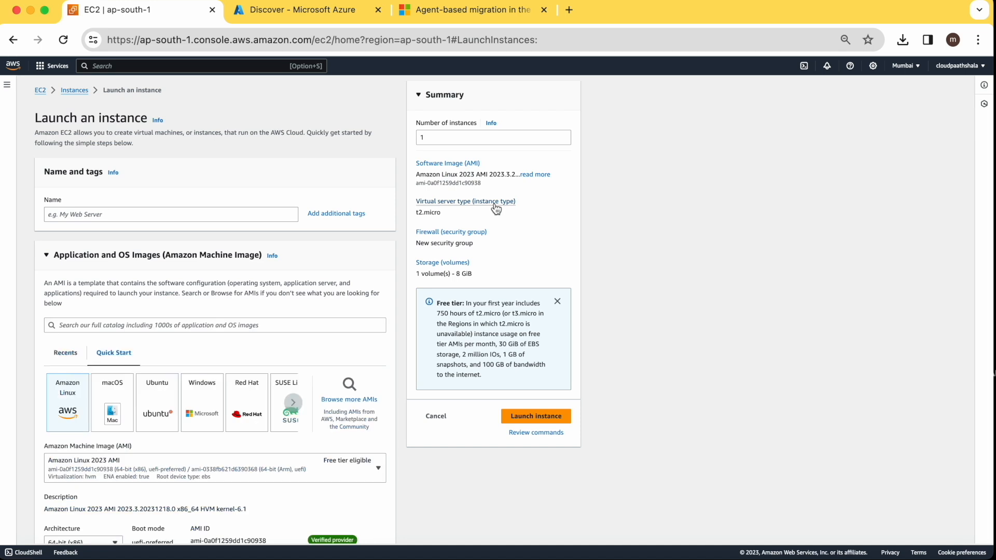
left_click(235, 217)
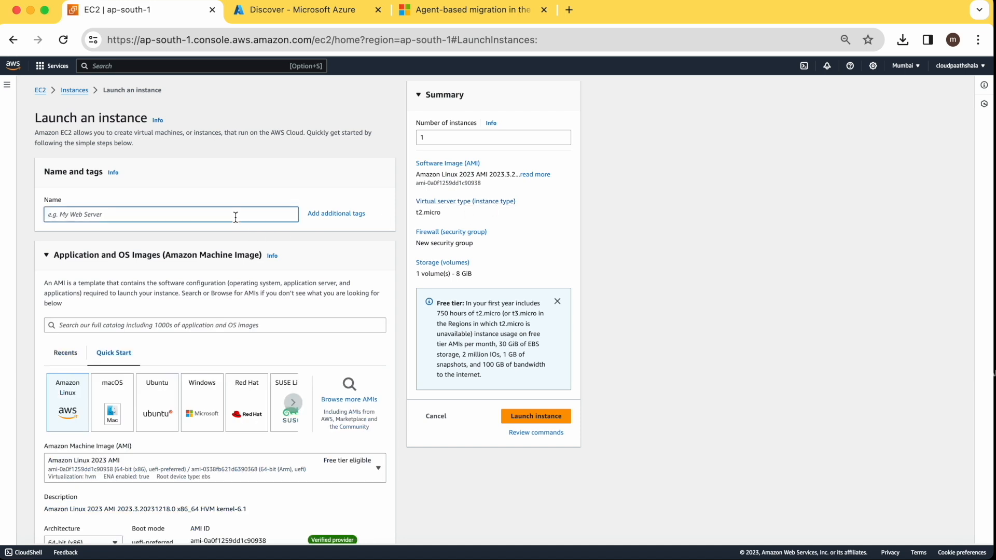
type("M")
key("BackSpace")
type("Migratorserv")
left_click(200, 403)
scroll(200, 404, "down", 5)
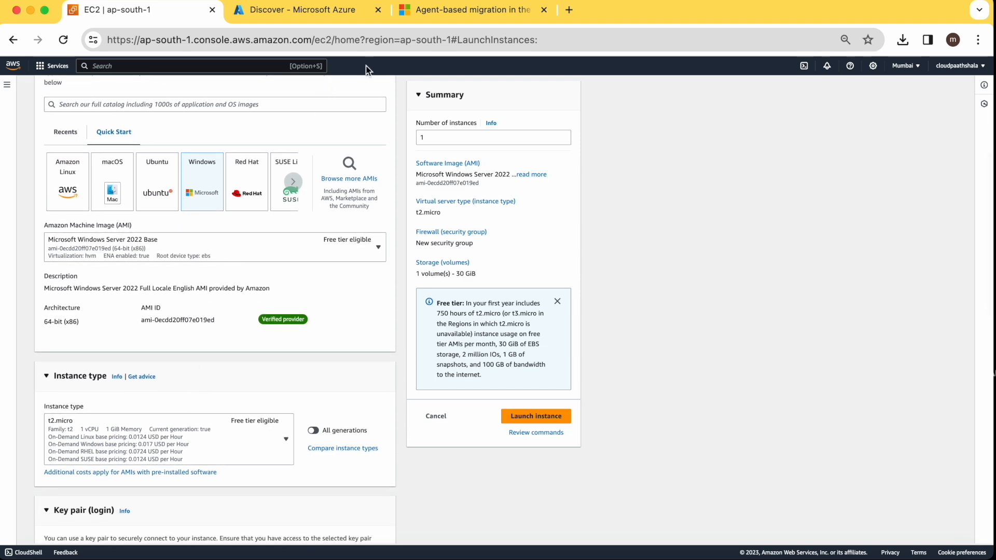
Step: Check the Windows Server 2016 requirement in Azure and pick the Windows Server 2016 Base AMI
left_click(362, 5)
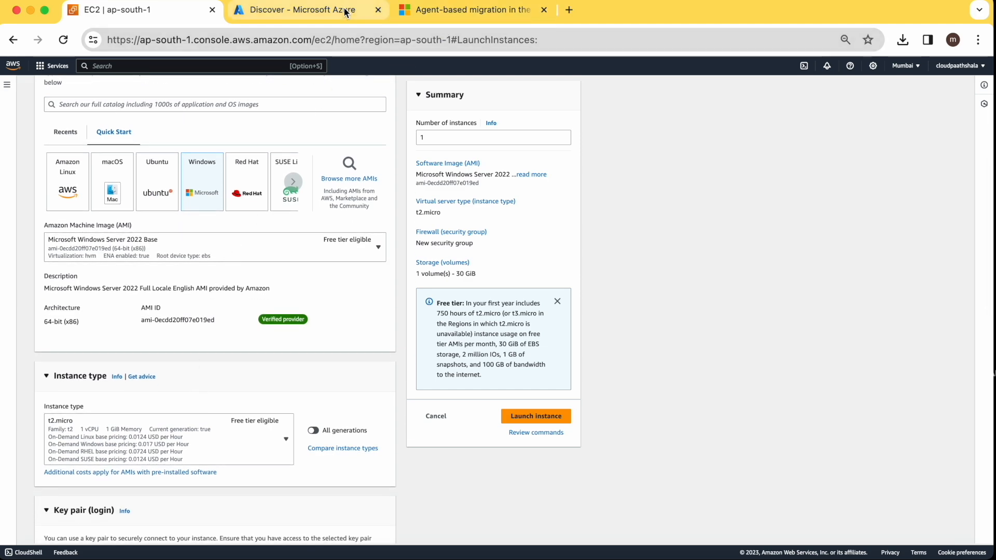
left_click_drag(114, 287, 157, 286)
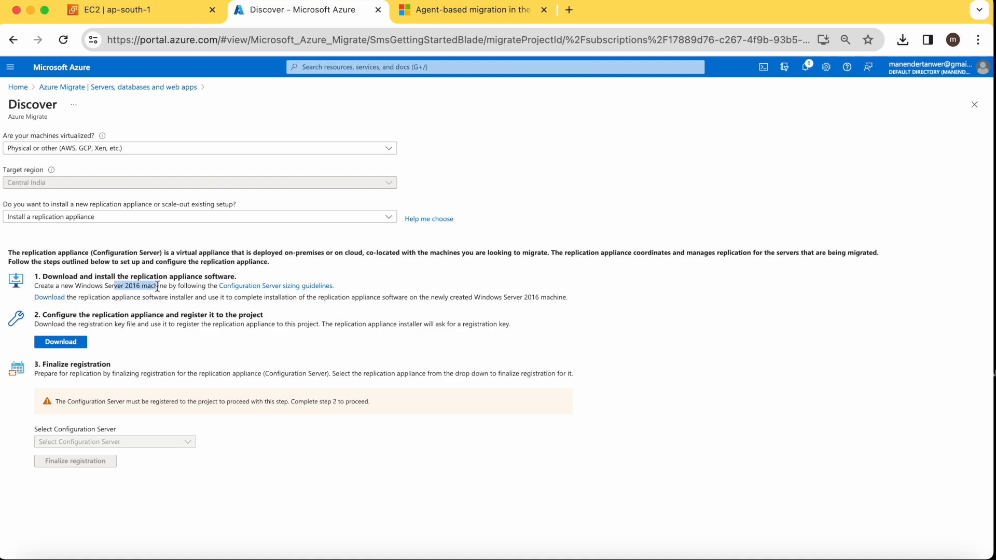
left_click(157, 13)
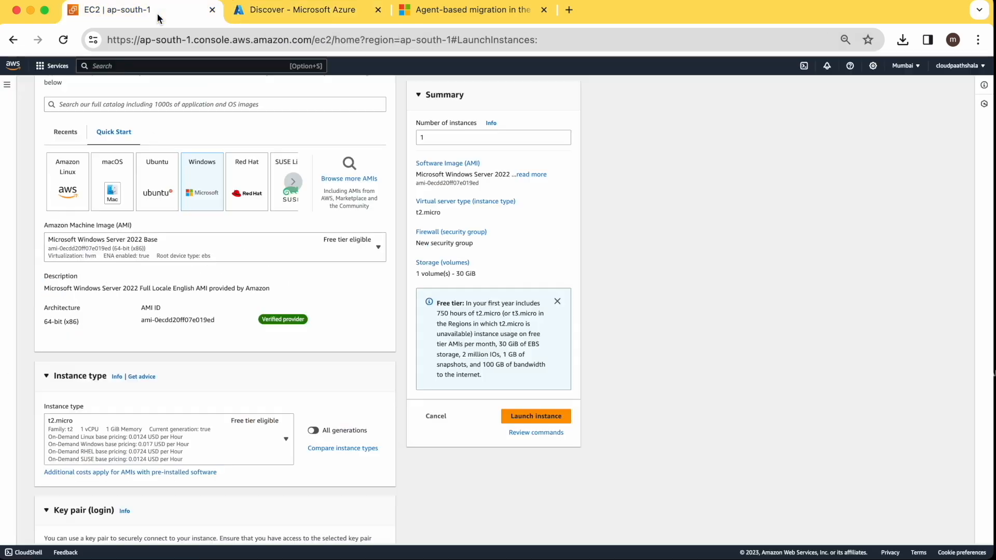
left_click(218, 253)
left_click(184, 407)
scroll(238, 360, "down", 1)
Step: Choose c5.4xlarge as the instance type
left_click(215, 383)
scroll(213, 382, "down", 20)
scroll(214, 383, "up", 20)
key("ctrl+Up")
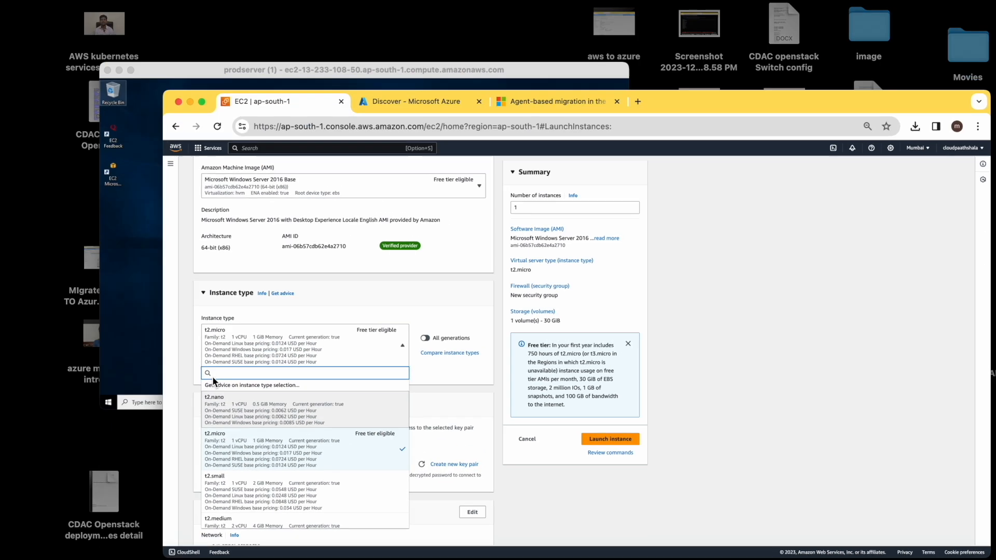
scroll(214, 381, "down", 10)
scroll(214, 382, "down", 1)
left_click(207, 456)
scroll(244, 389, "down", 3)
Step: Use the webserver key pair and the existing default security group
left_click(190, 317)
left_click(178, 366)
scroll(190, 370, "down", 3)
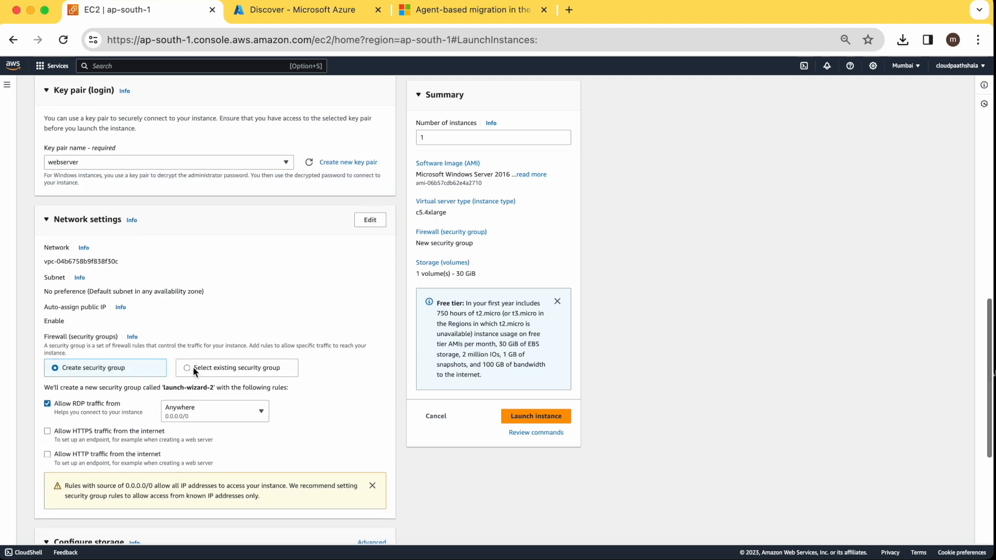
left_click(194, 371)
scroll(192, 363, "down", 2)
left_click(189, 305)
left_click(118, 334)
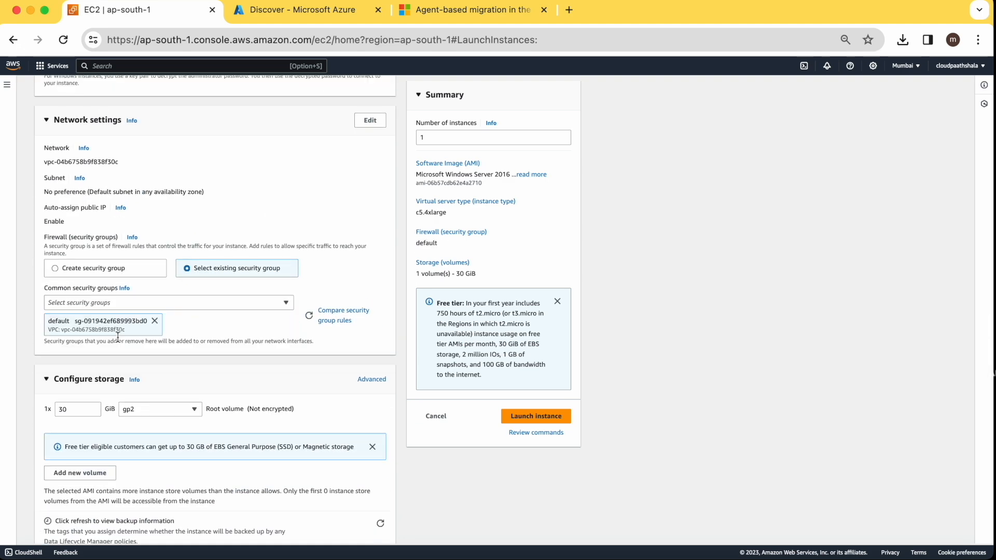
Step: Set the root volume to 700 GiB and launch the instance
double_click(94, 409)
type("700")
left_click(544, 418)
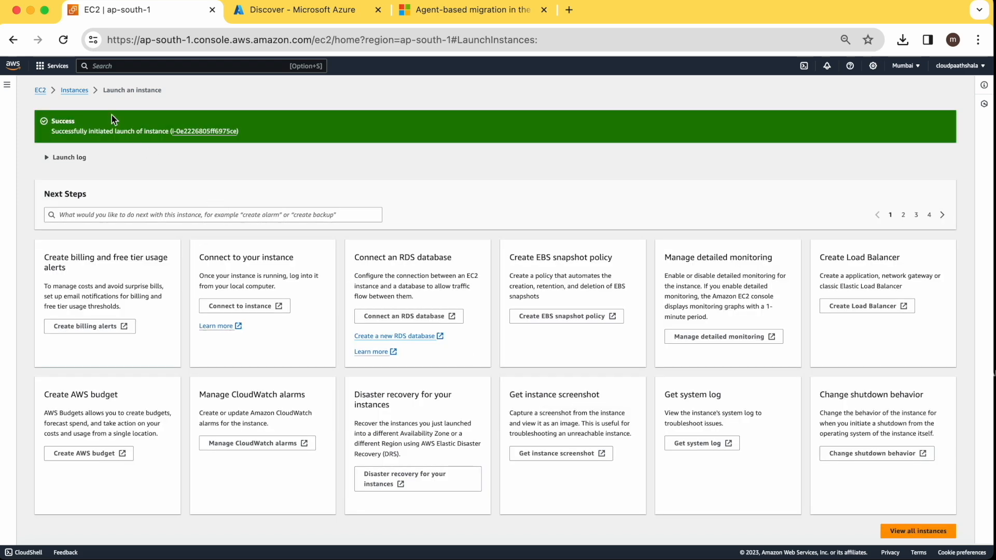
left_click(69, 92)
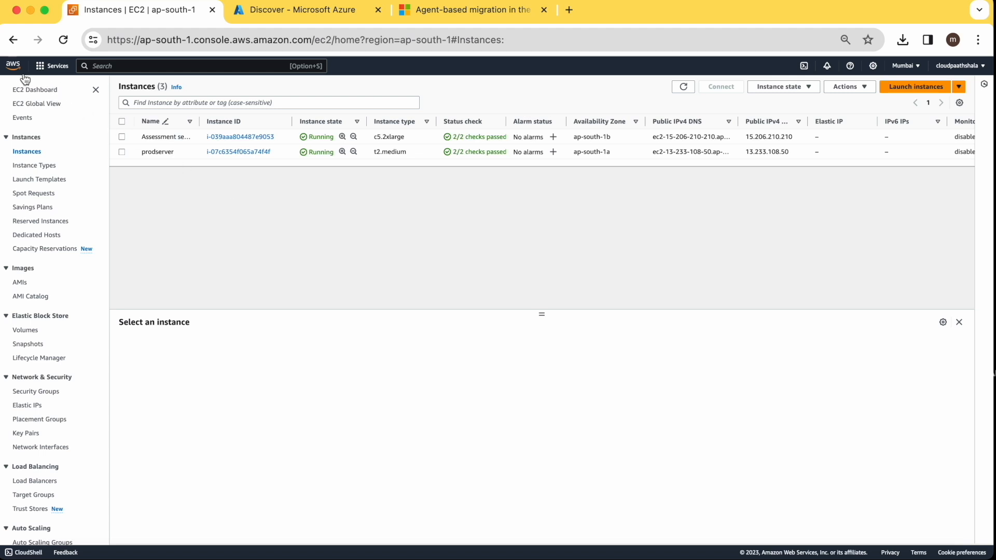
Step: Download Migratorserv's RDP file and sign in as Administrator, accepting the certificate warning
left_click(684, 88)
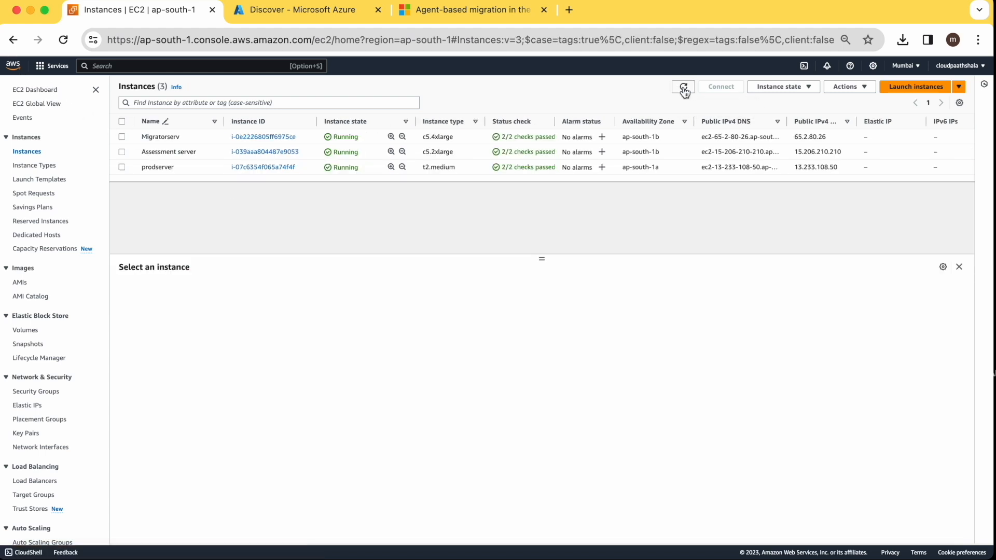
left_click(258, 138)
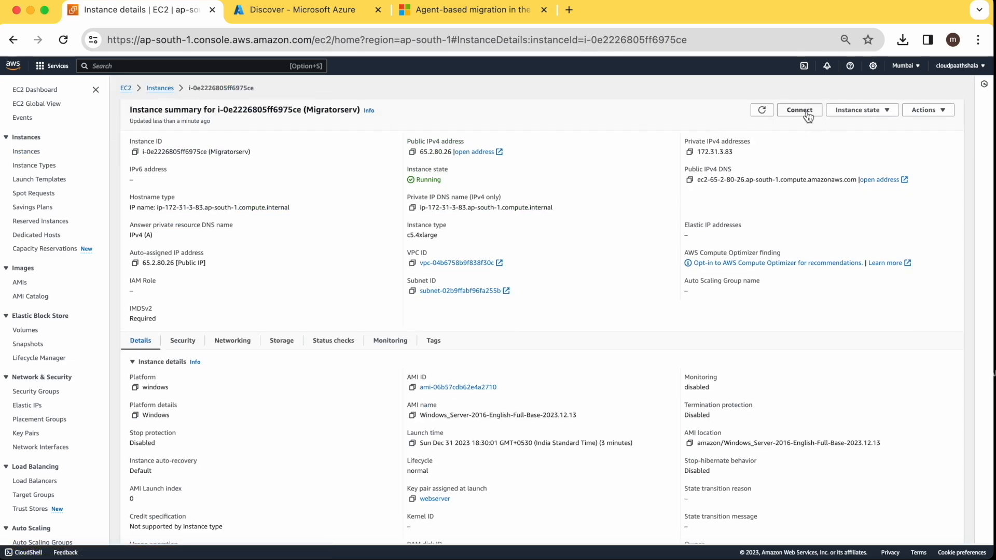
left_click(807, 114)
left_click(121, 167)
left_click(107, 320)
left_click(798, 88)
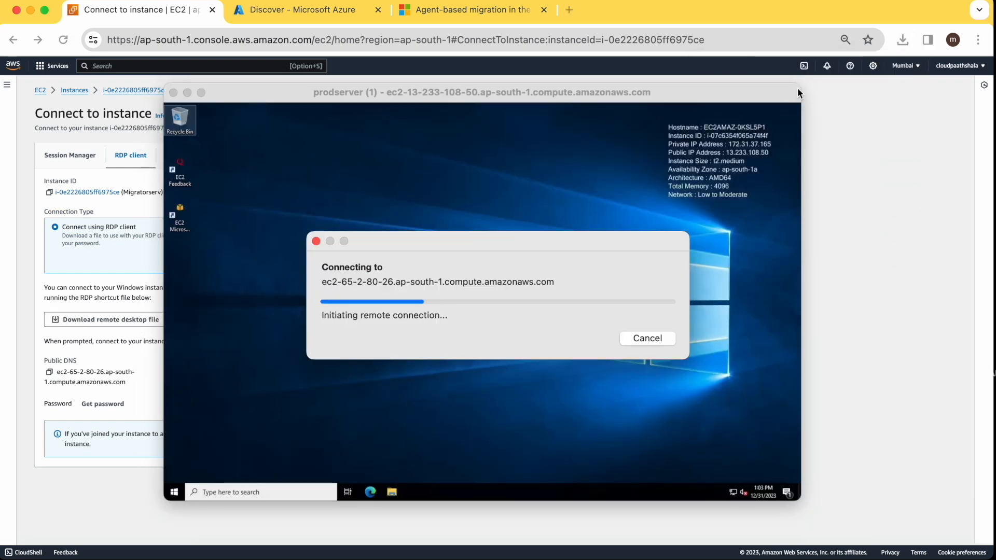
key("super+v")
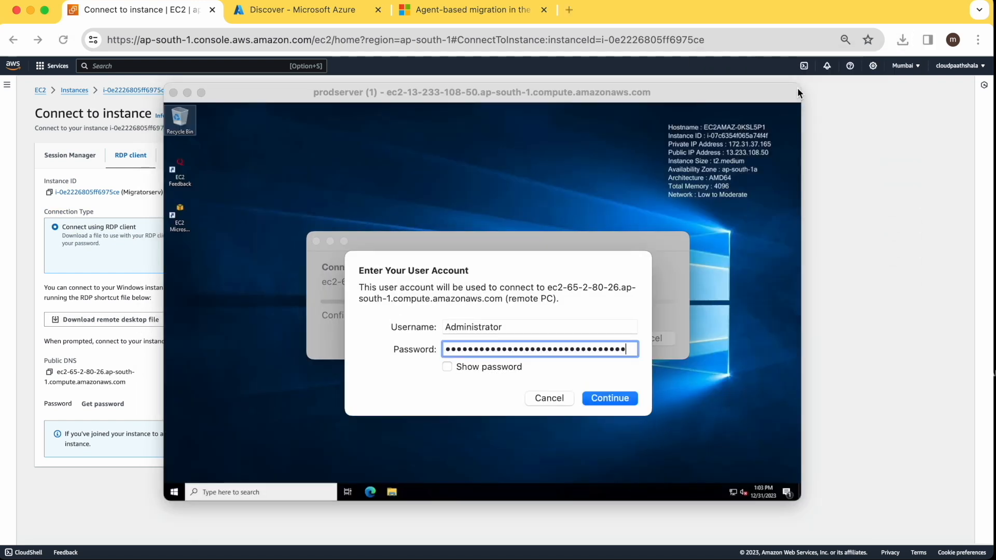
key("Return")
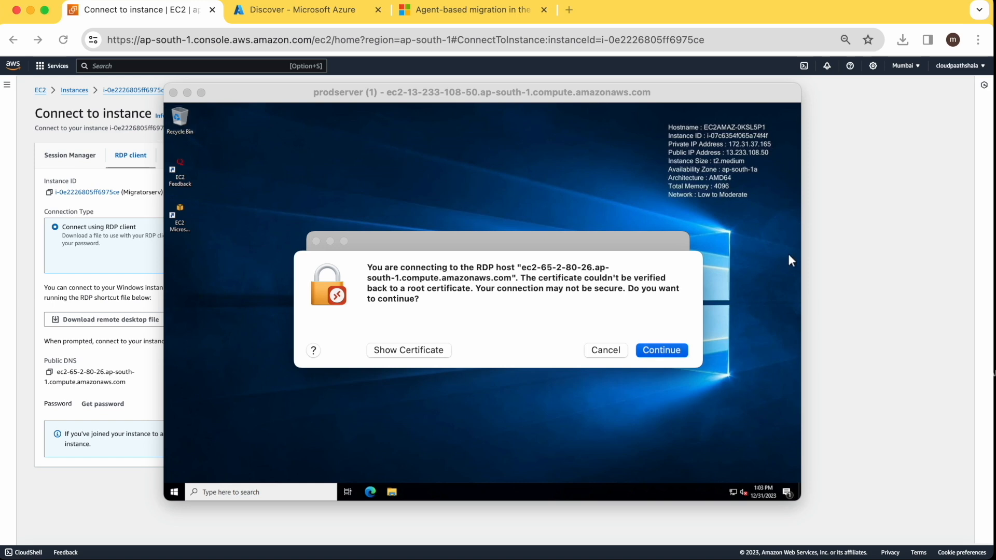
key("Return")
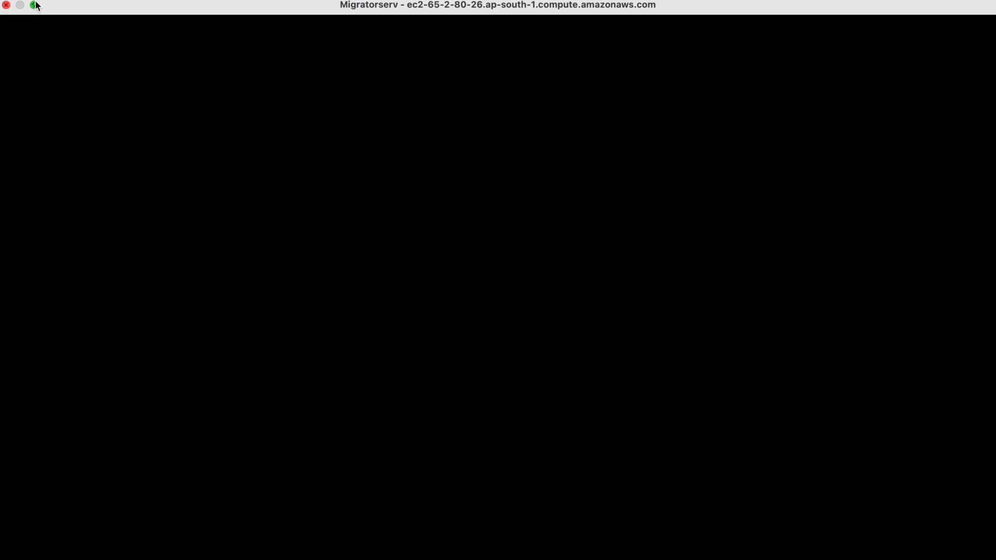
Step: Resize the Remote Desktop window and copy the Azure Migrate installer download link
left_click(35, 5)
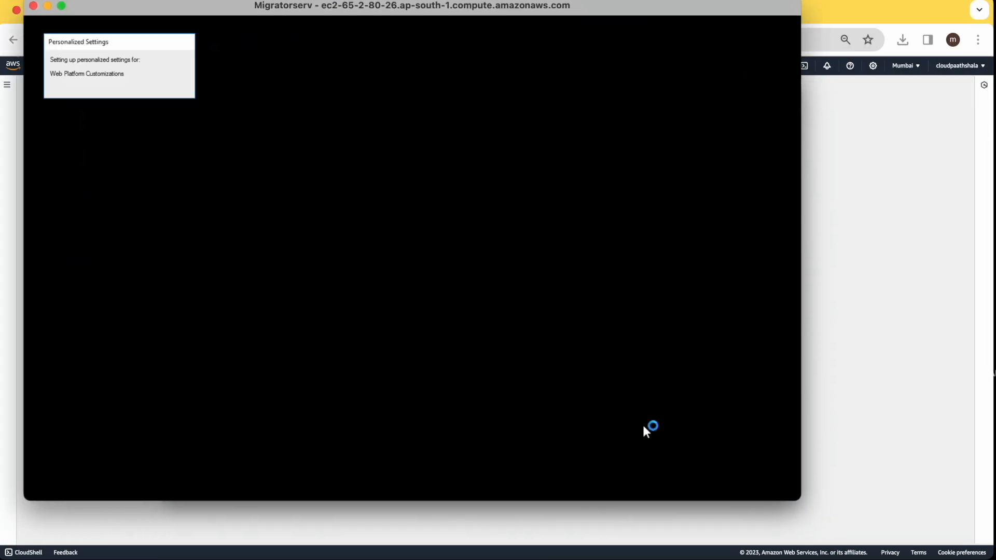
left_click_drag(797, 503, 902, 557)
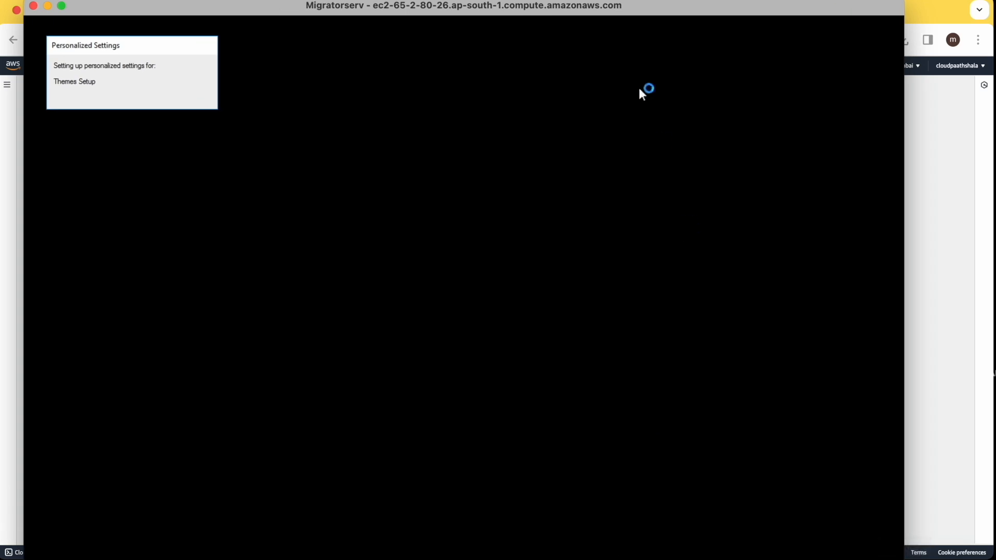
left_click_drag(653, 10, 745, 11)
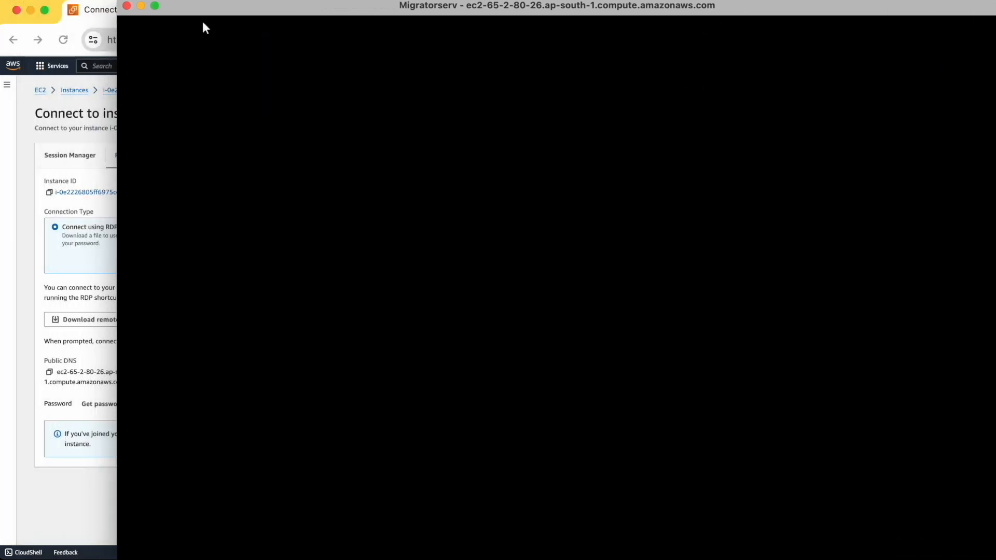
left_click(98, 10)
left_click(283, 10)
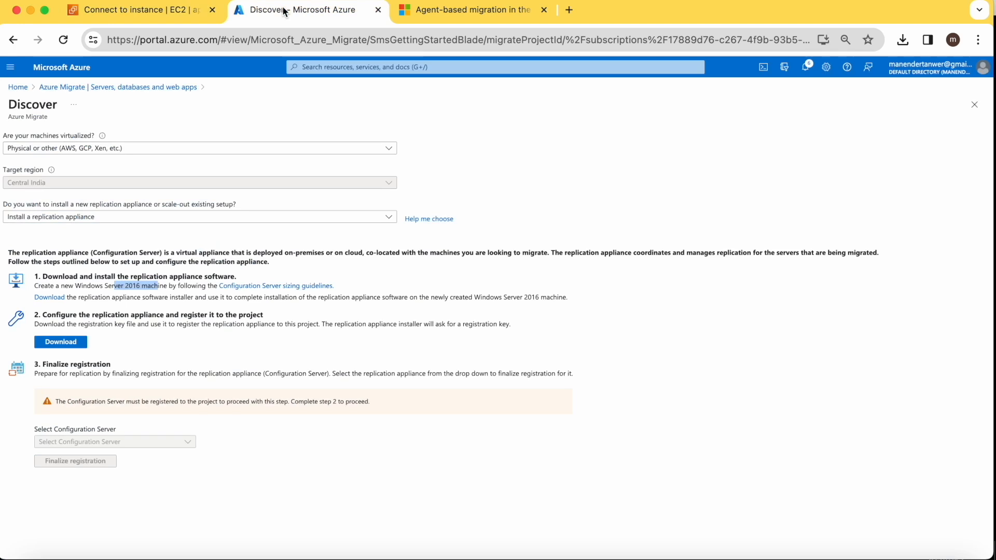
right_click(56, 299)
left_click(97, 373)
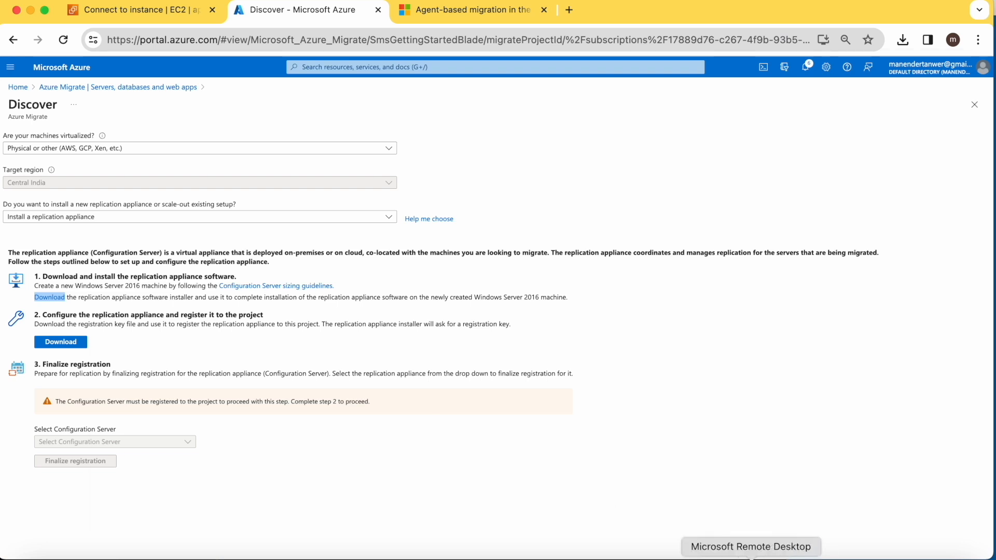
Step: On Migratorserv, turn Windows Firewall off for private and public networks via Control Panel
left_click(751, 554)
left_click(879, 243)
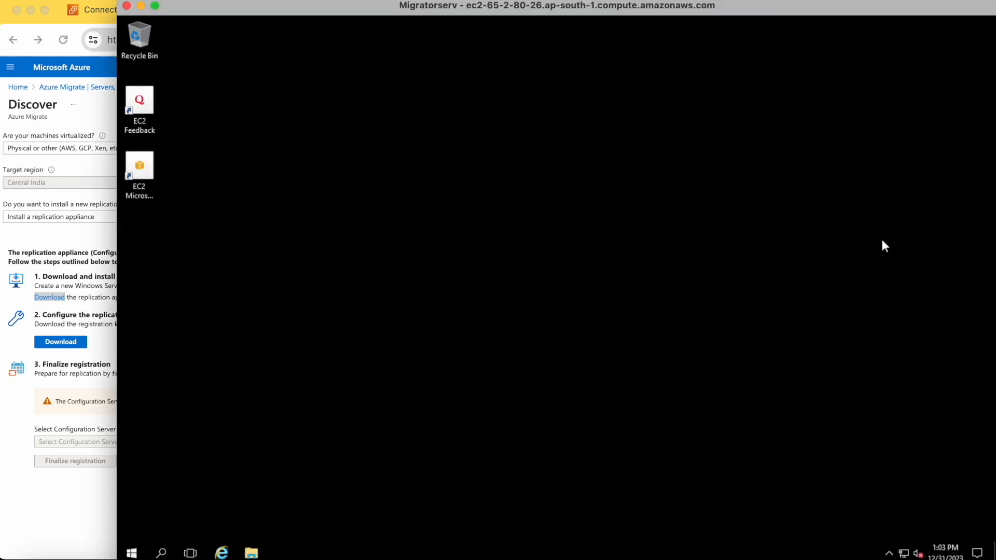
left_click(130, 552)
left_click(470, 262)
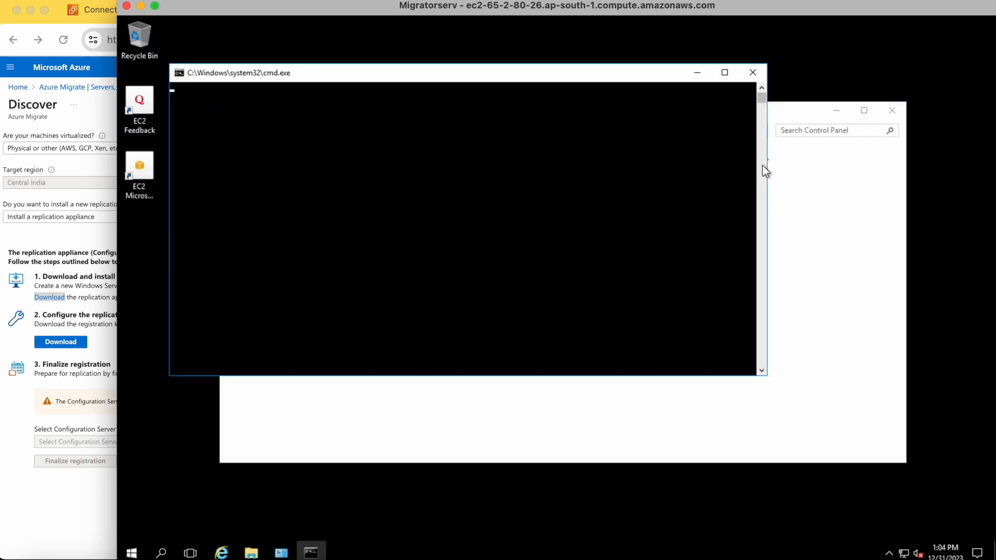
left_click(746, 164)
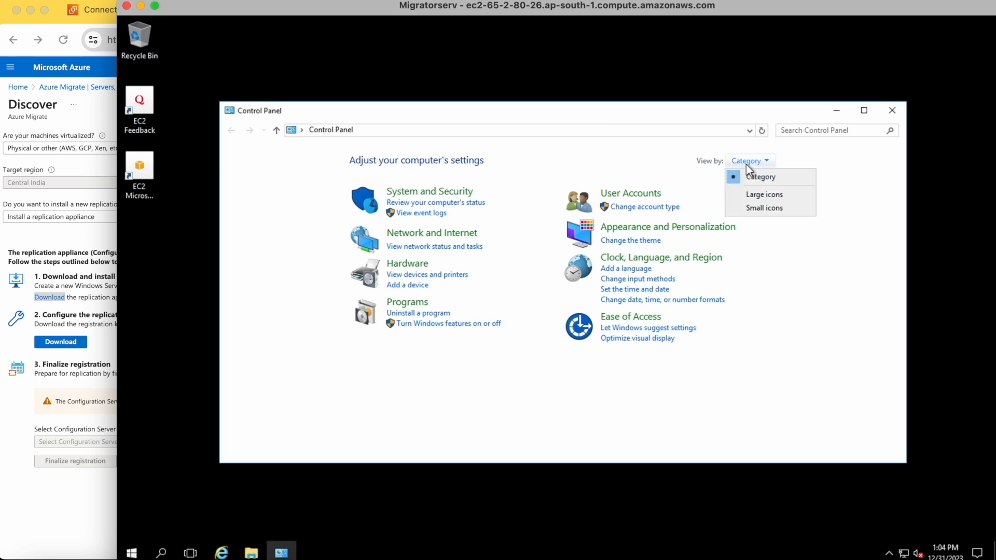
left_click(751, 213)
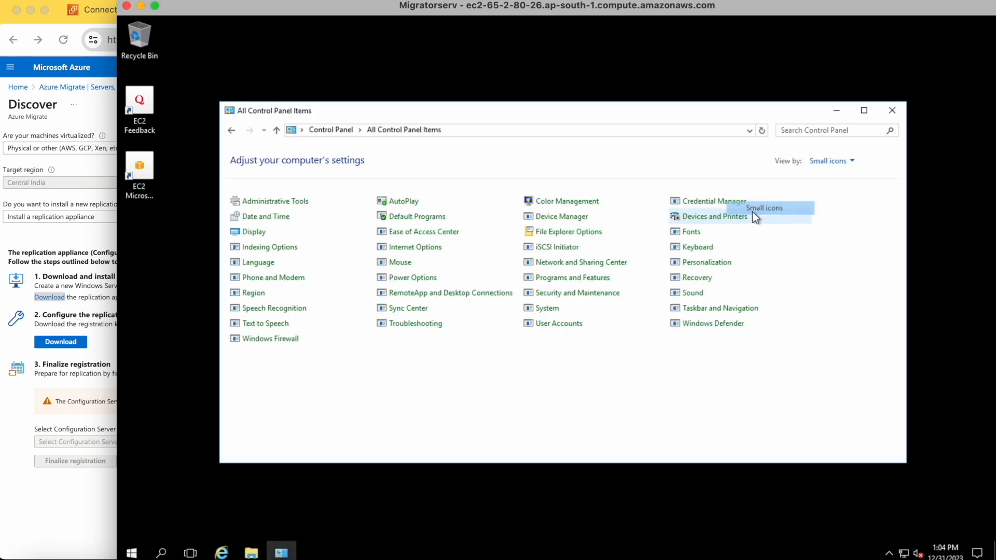
left_click(282, 346)
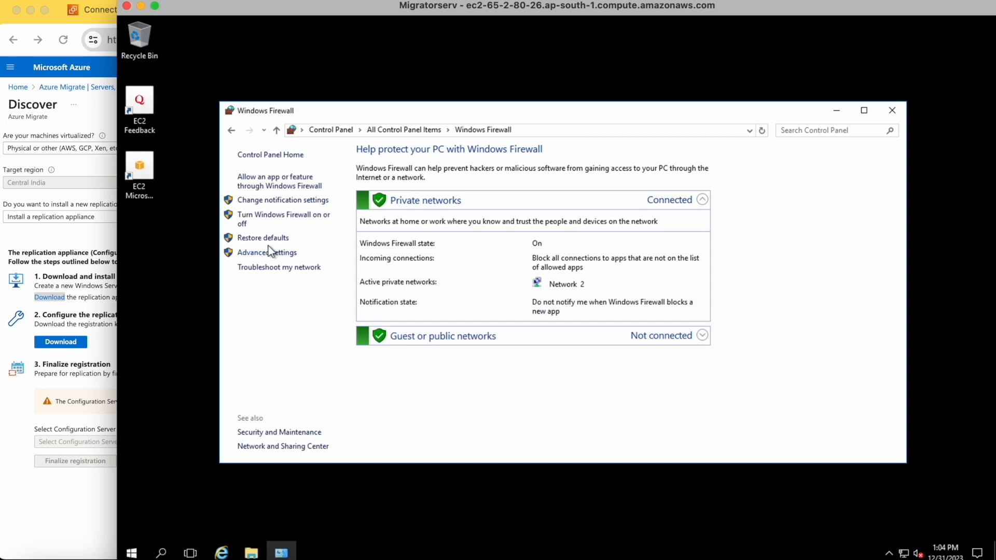
left_click(270, 221)
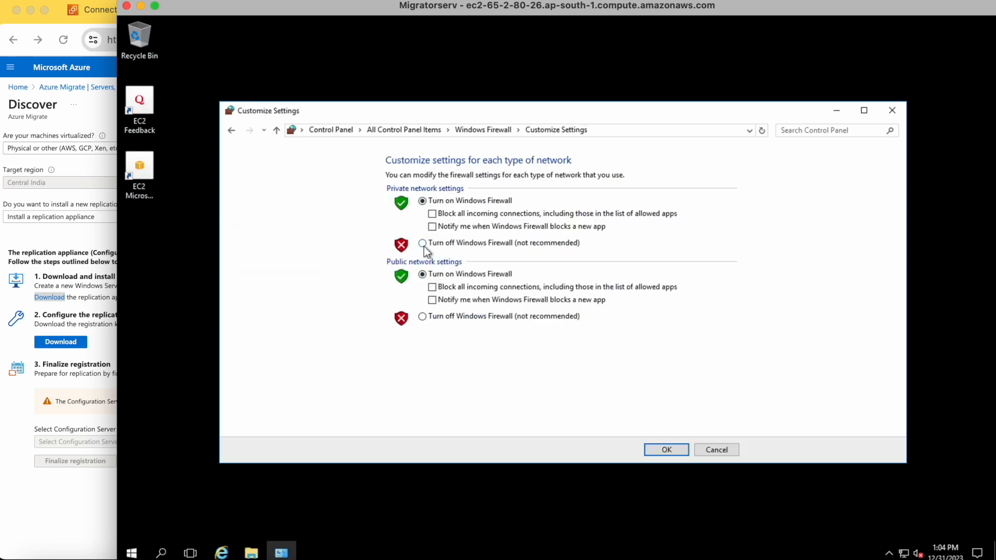
left_click(423, 243)
left_click(425, 316)
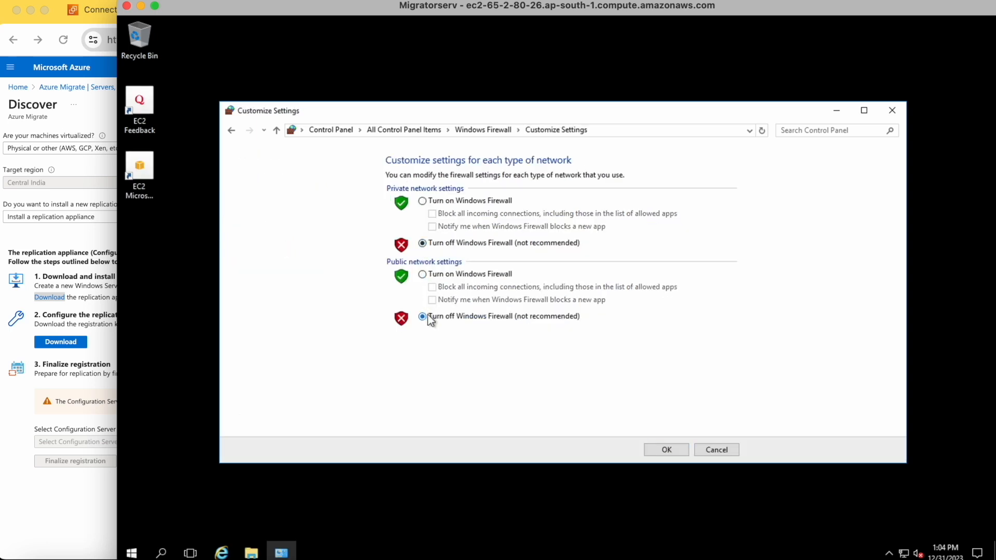
left_click(649, 444)
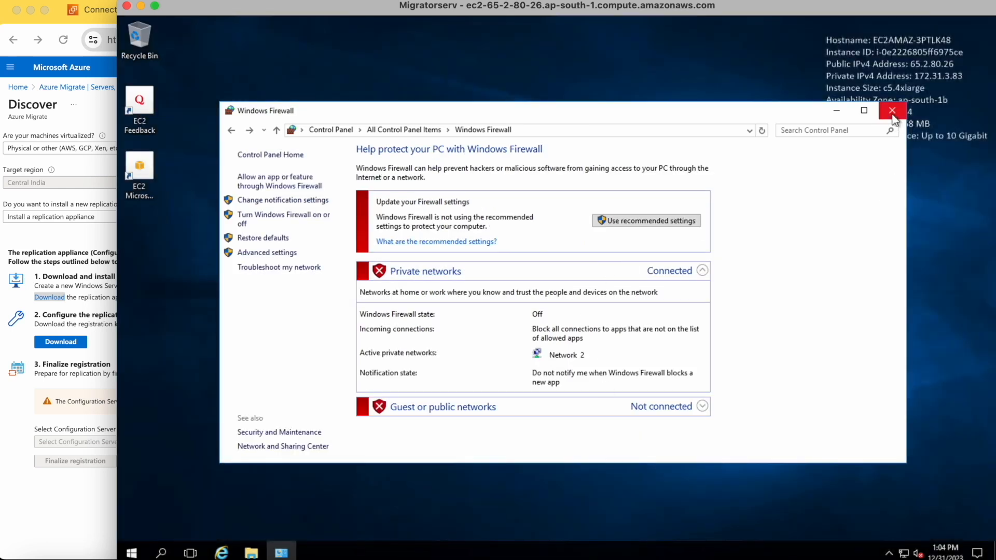
left_click(892, 111)
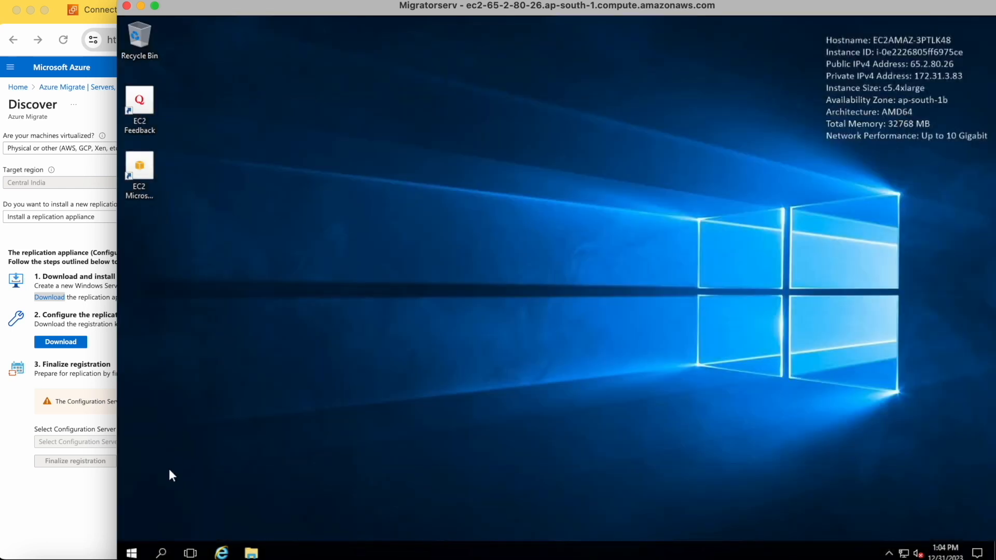
Step: Set IE Enhanced Security Configuration to Off for Administrators and Users in Server Manager's Local Server
left_click(133, 552)
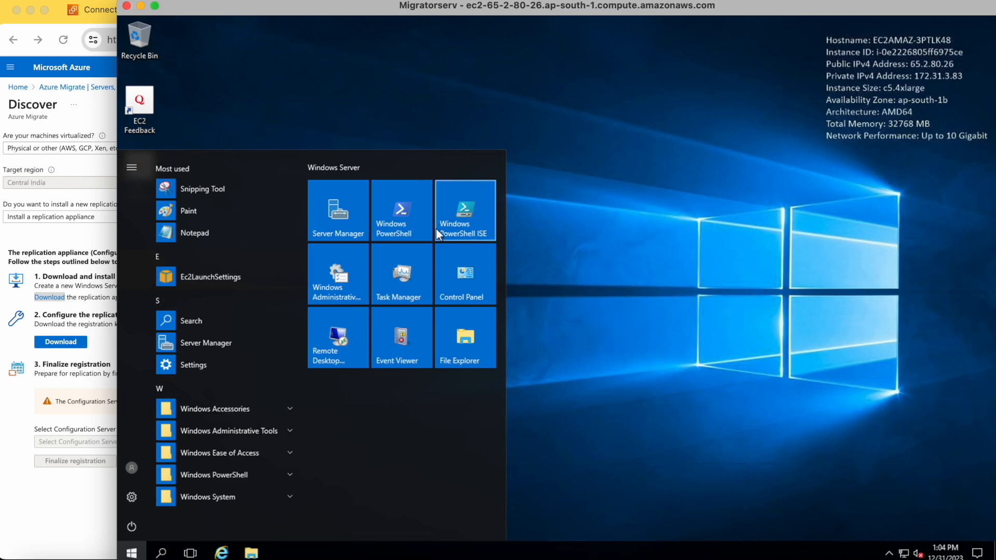
left_click(342, 210)
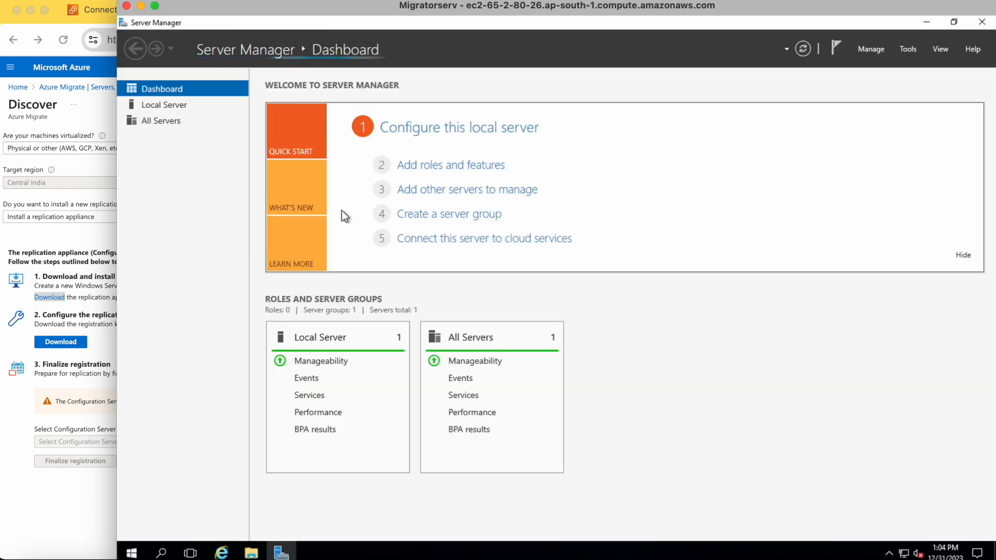
left_click(172, 109)
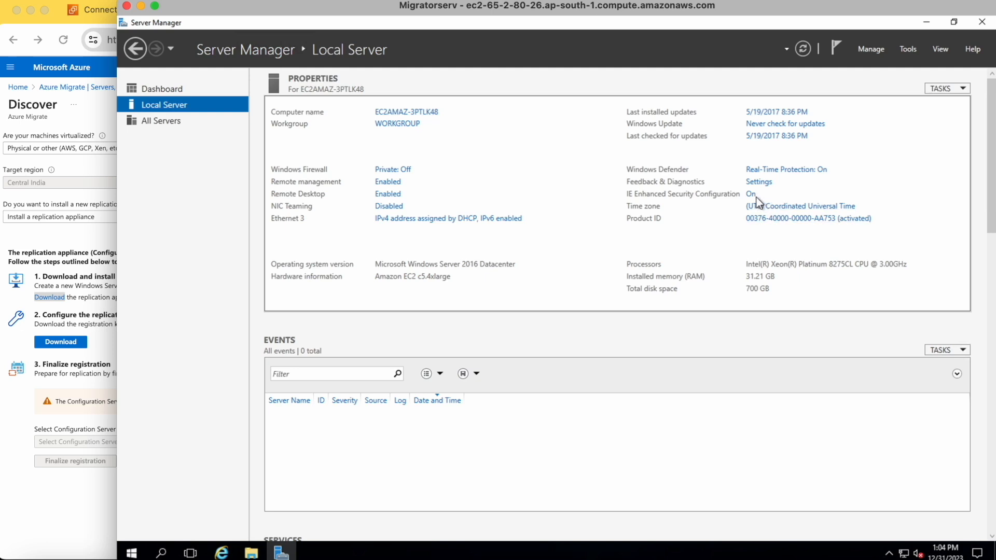
left_click(751, 194)
left_click(478, 267)
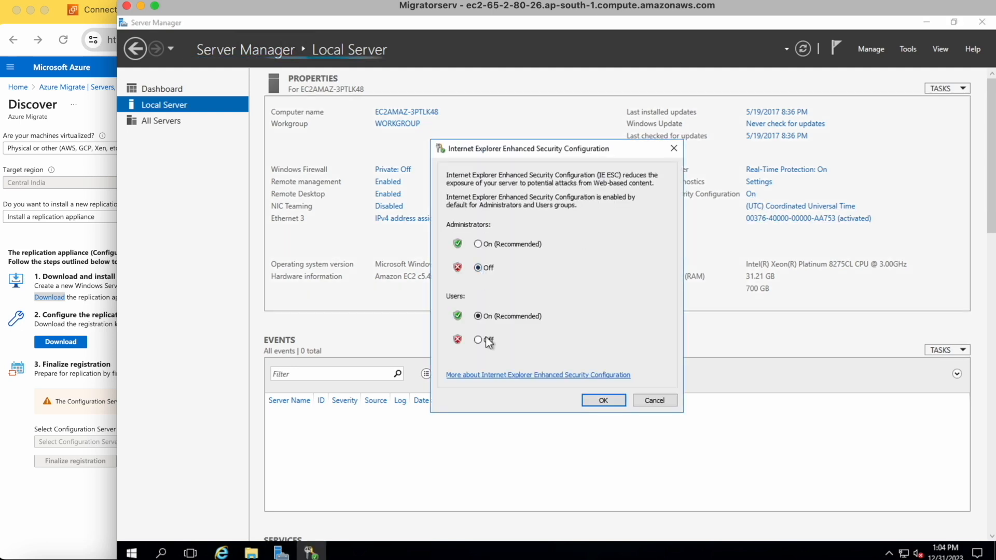
left_click(479, 339)
left_click(593, 401)
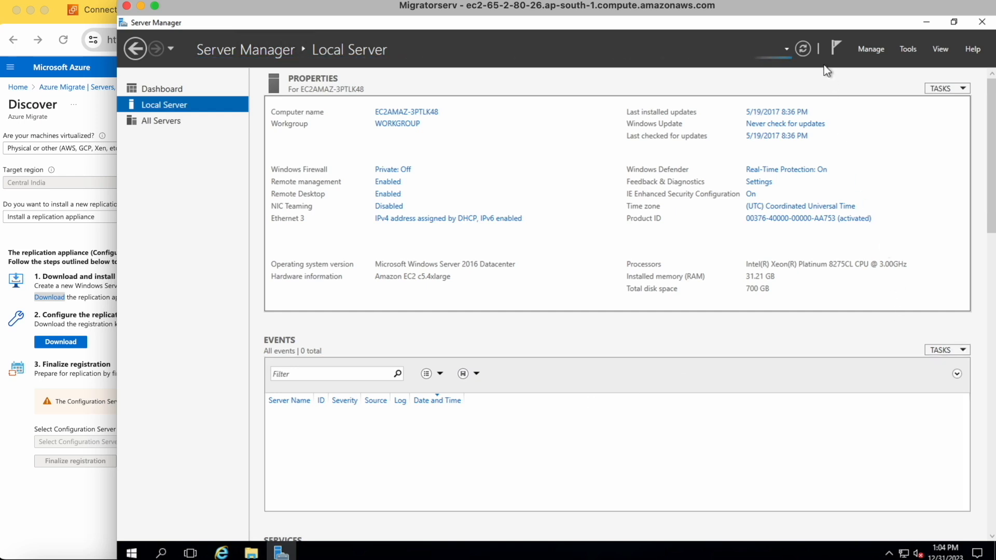
left_click(803, 49)
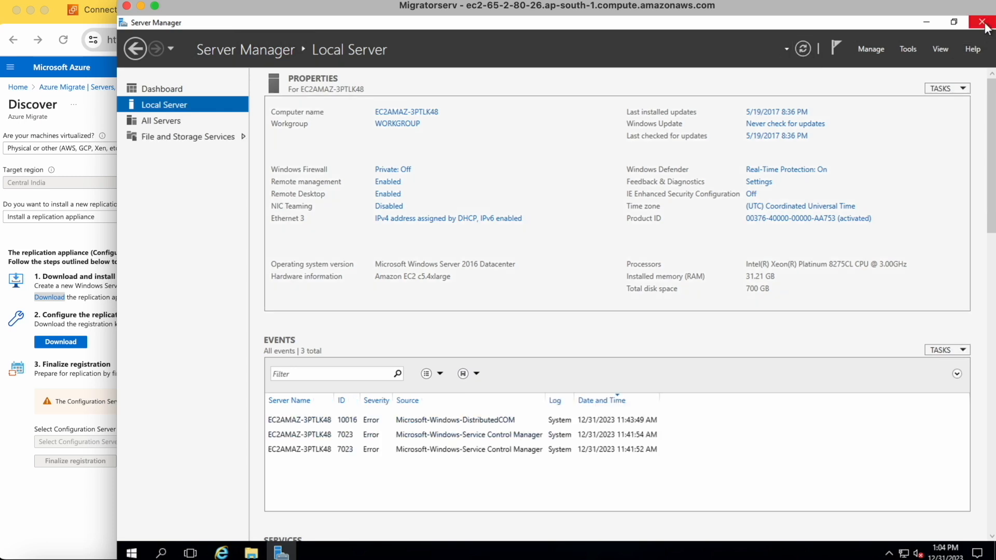
left_click(983, 25)
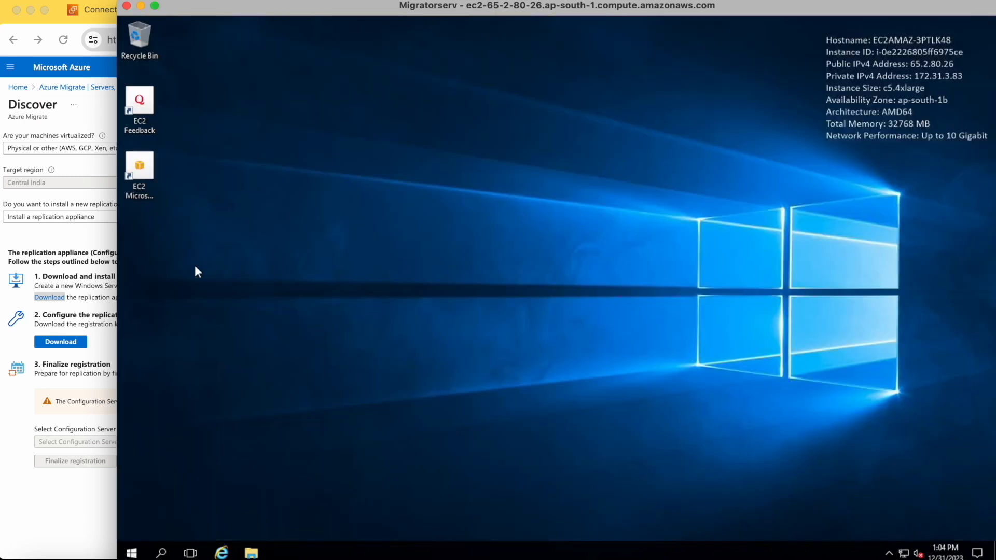
Step: In Internet Explorer, open the copied installer link and run MicrosoftAzureSiteRecoveryUnifiedSetup.exe
left_click(222, 553)
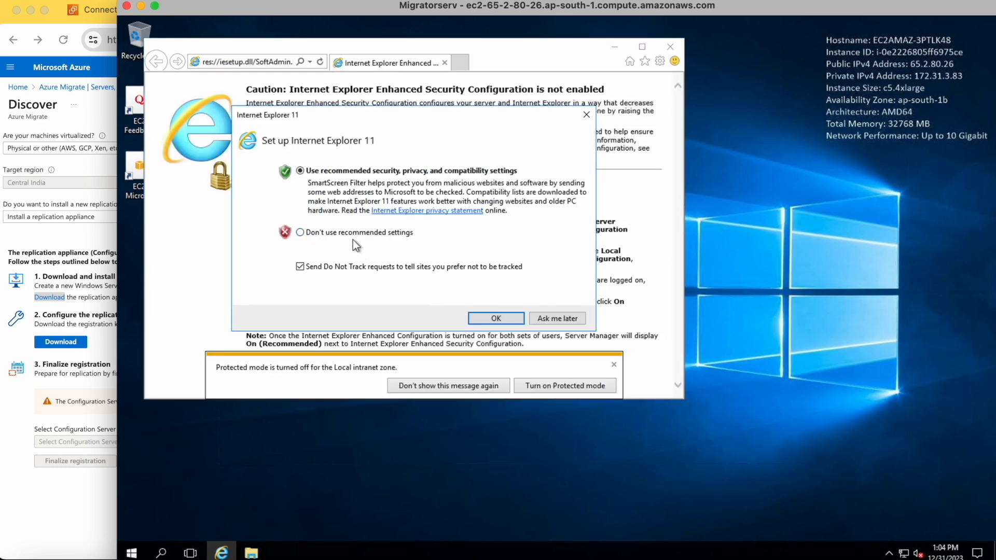
left_click(554, 315)
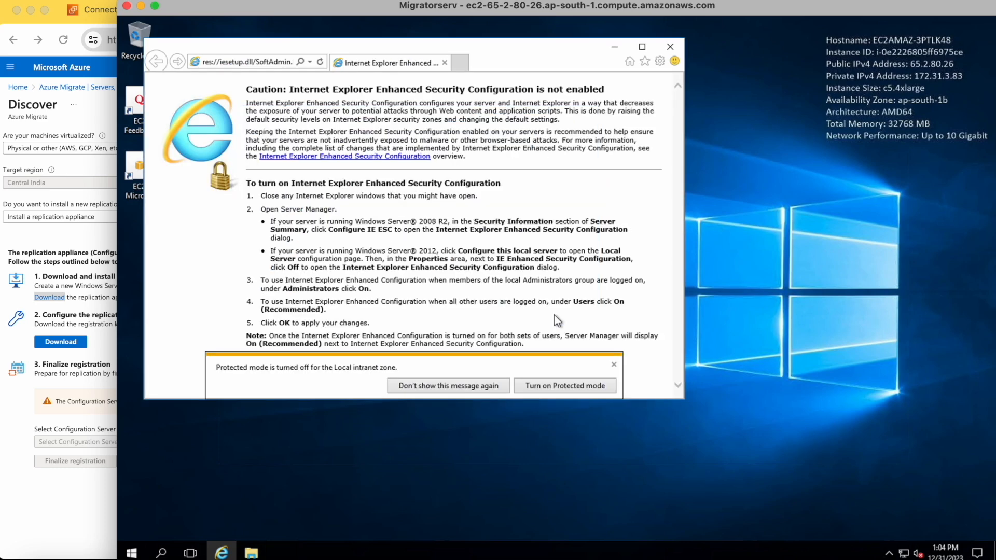
left_click(270, 60)
key("ctrl+v")
key("Return")
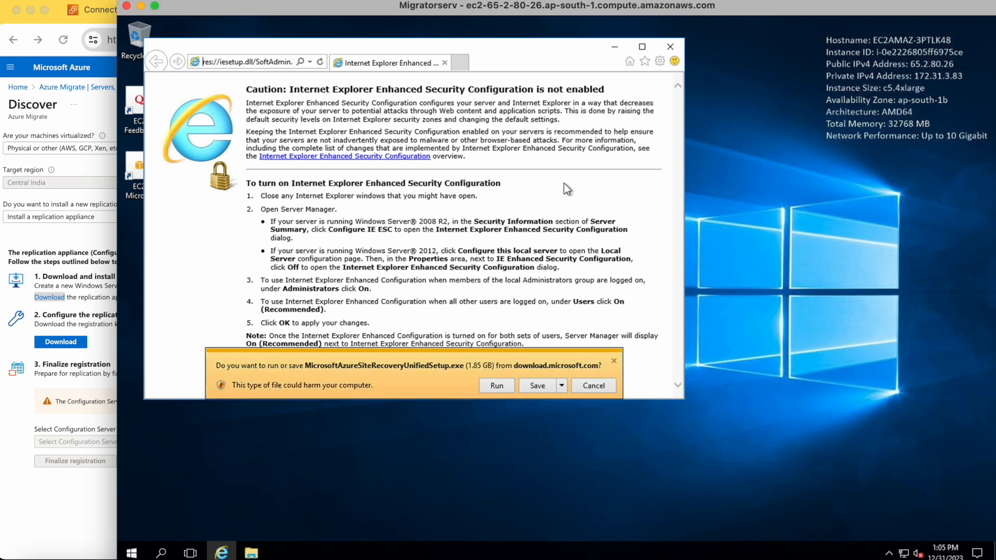
left_click(497, 385)
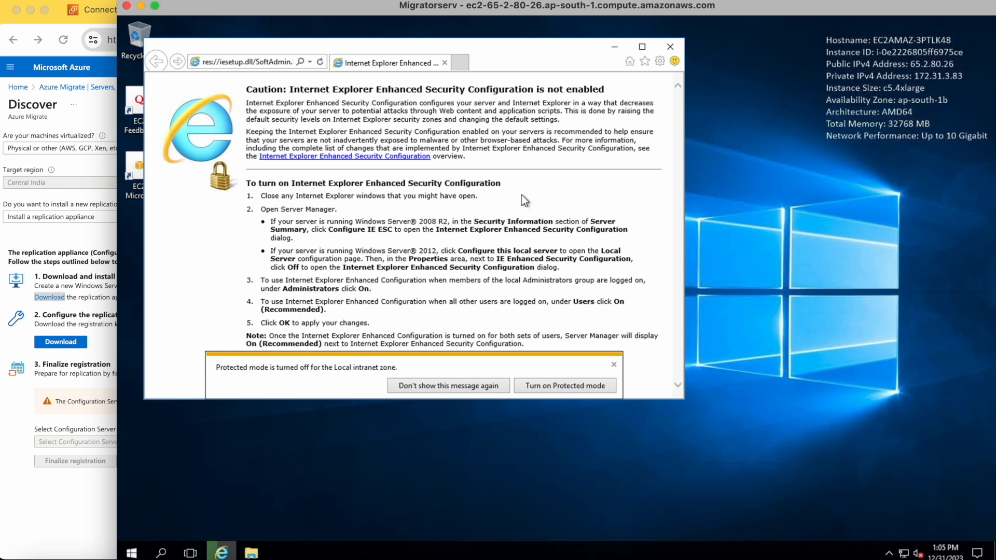
Step: Watch the setup download in View downloads until it finishes, then close the list
left_click(660, 61)
left_click(596, 148)
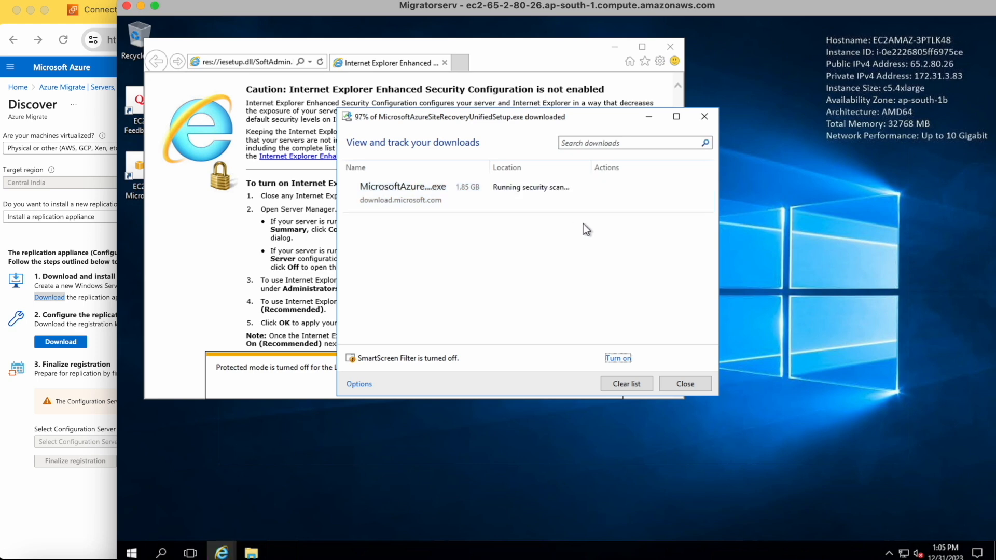
left_click_drag(616, 114, 820, 116)
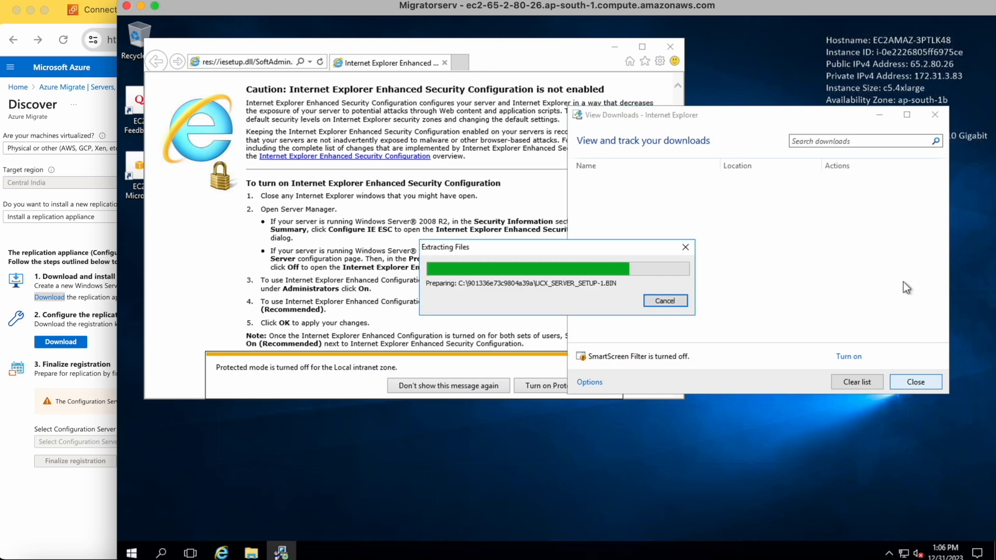
left_click(914, 382)
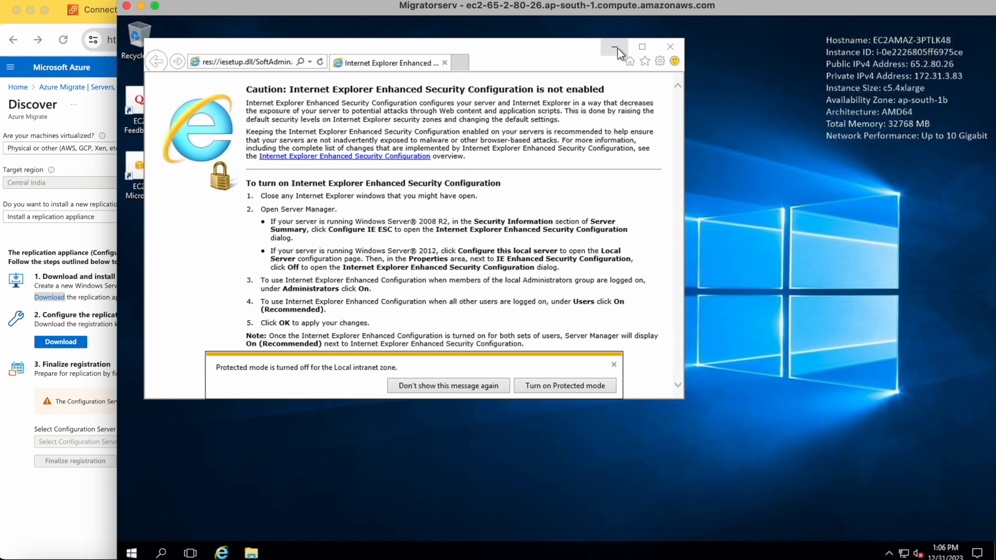
Step: Accept the third-party licence to reach Registration, and download the vault credentials key from Azure Migrate
left_click(618, 49)
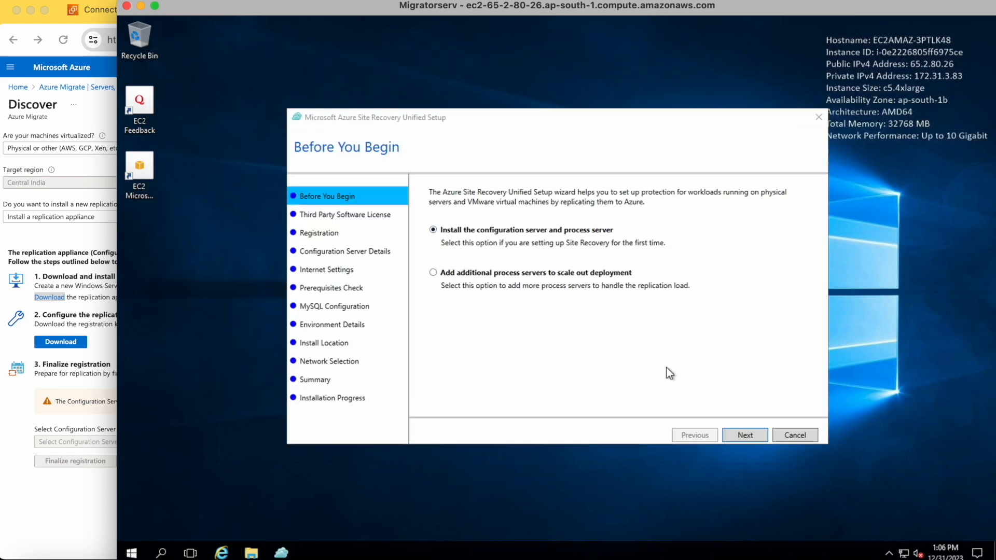
left_click(742, 435)
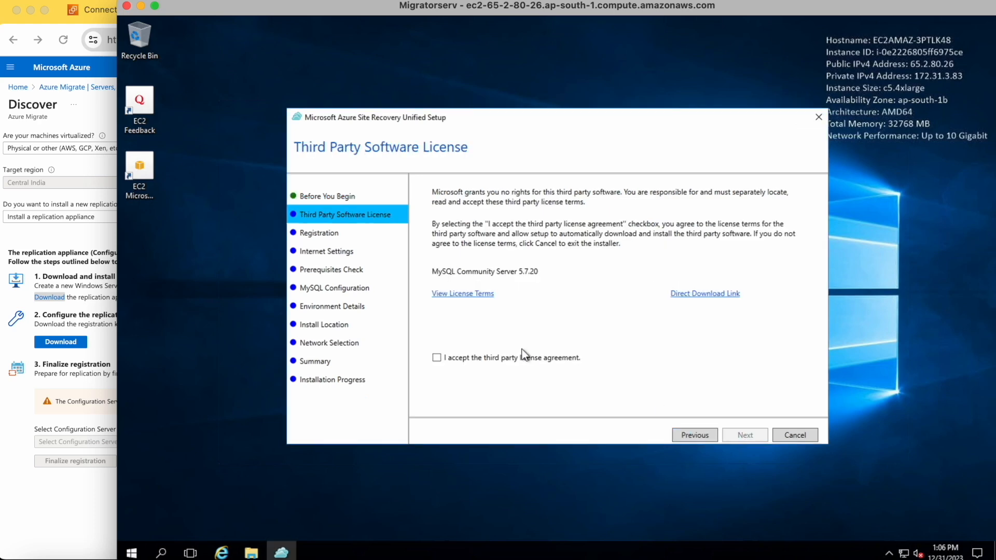
left_click(511, 358)
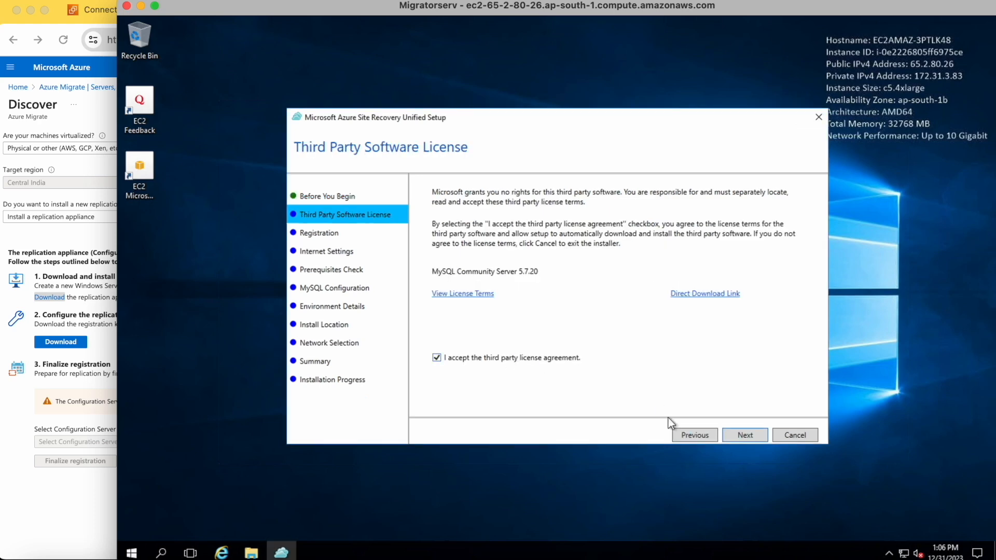
left_click(742, 436)
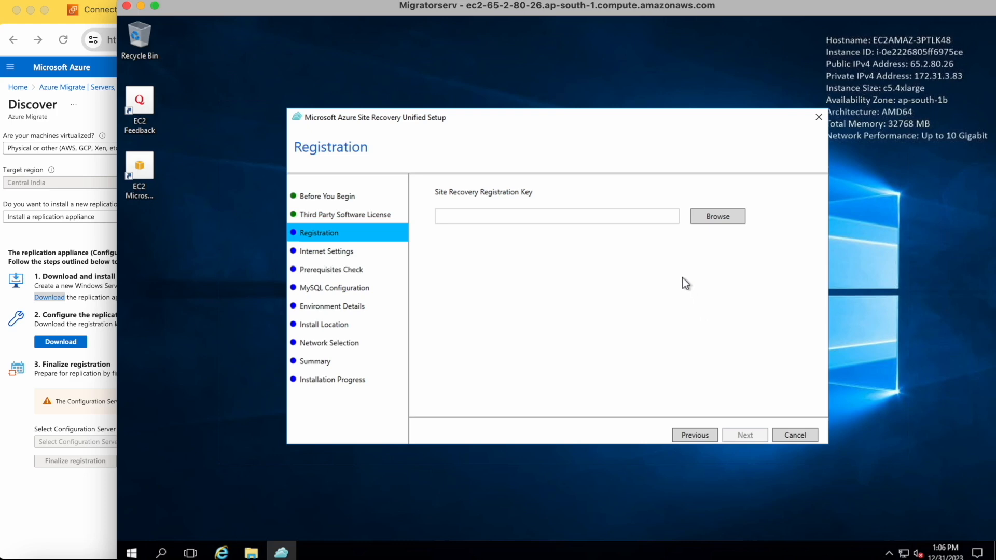
left_click(100, 341)
left_click(66, 342)
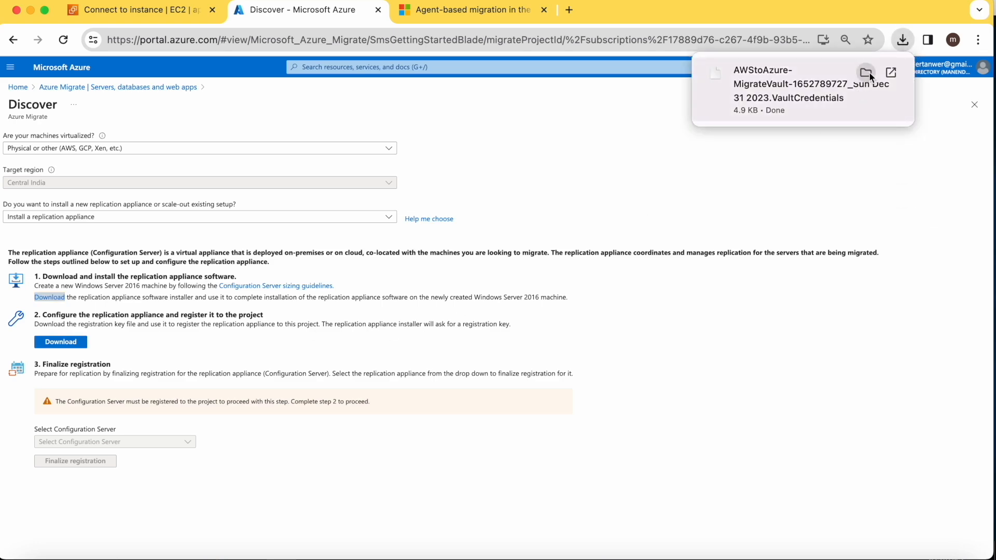
Step: Copy the .VaultCredentials file onto the Migratorserv desktop and load it as the registration key
left_click(868, 72)
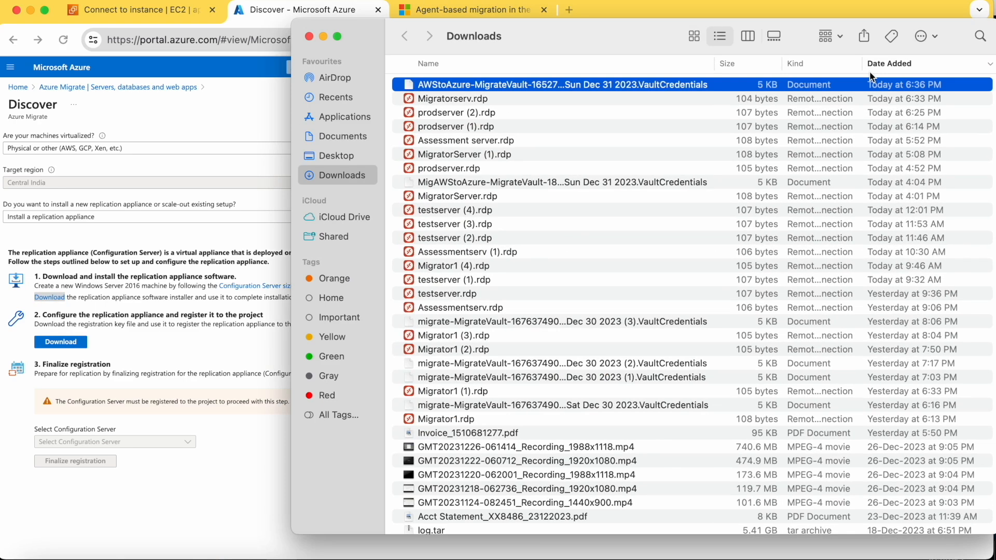
left_click(323, 36)
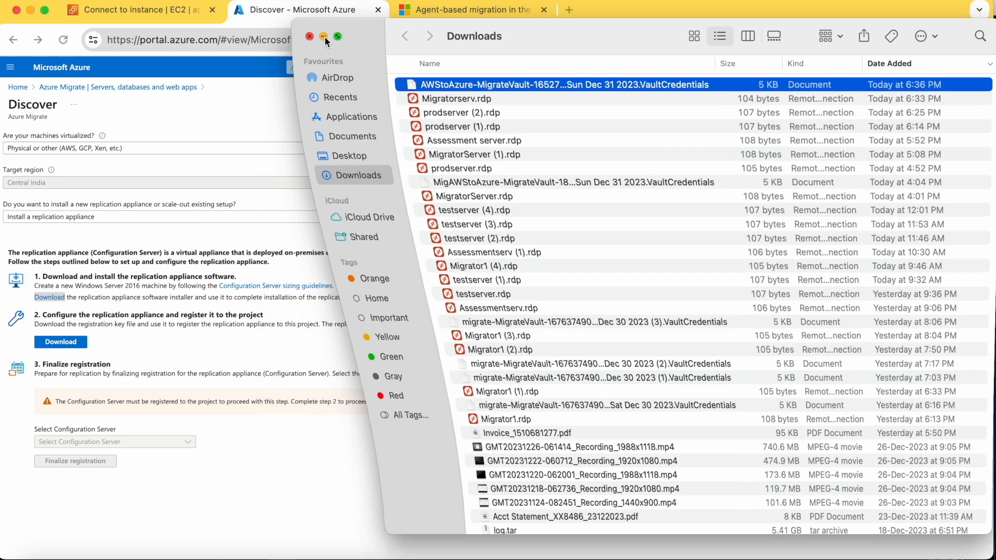
left_click(750, 556)
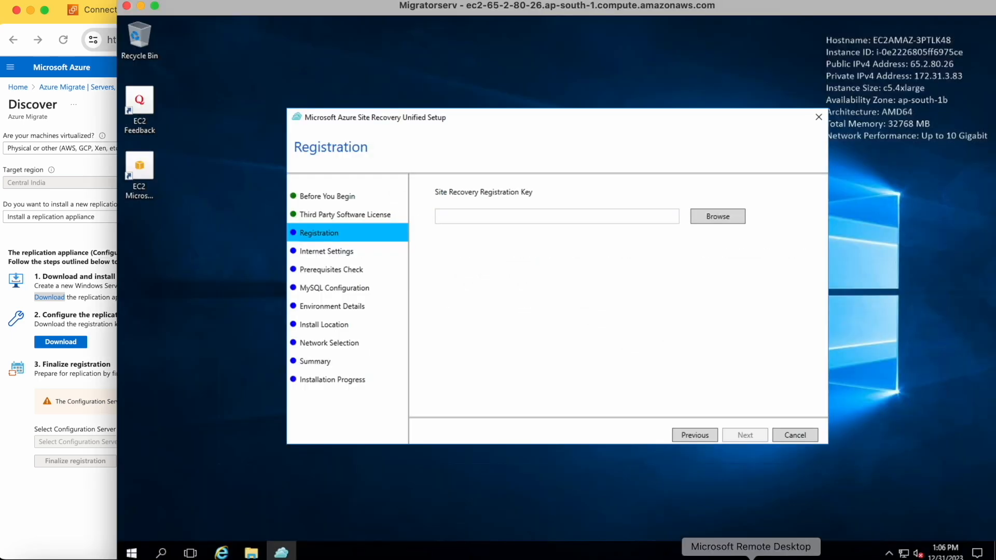
right_click(197, 278)
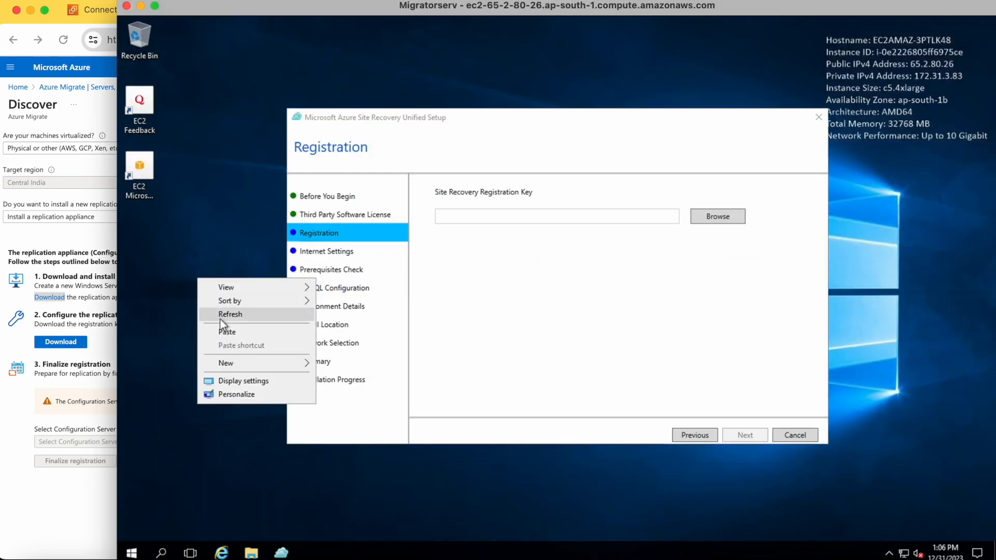
left_click(223, 331)
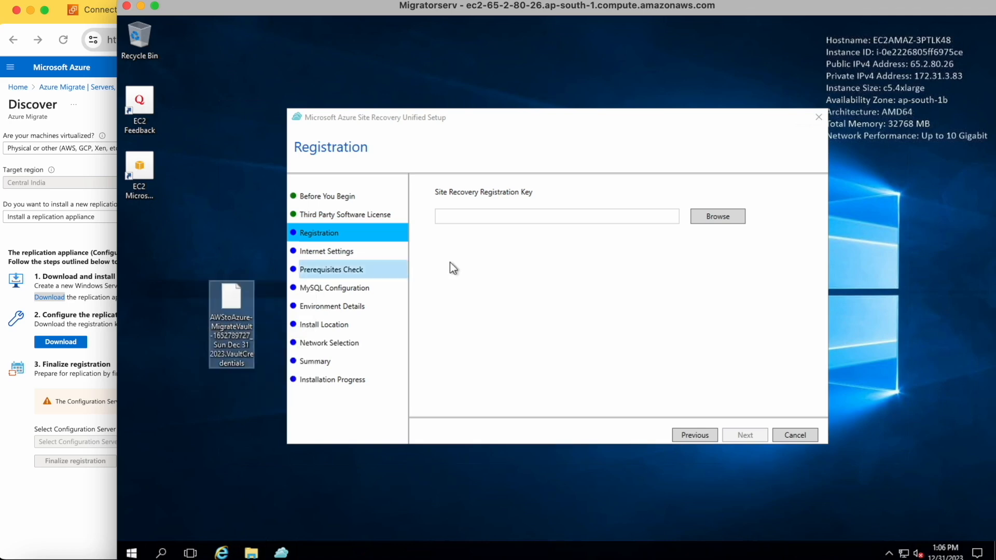
left_click(708, 216)
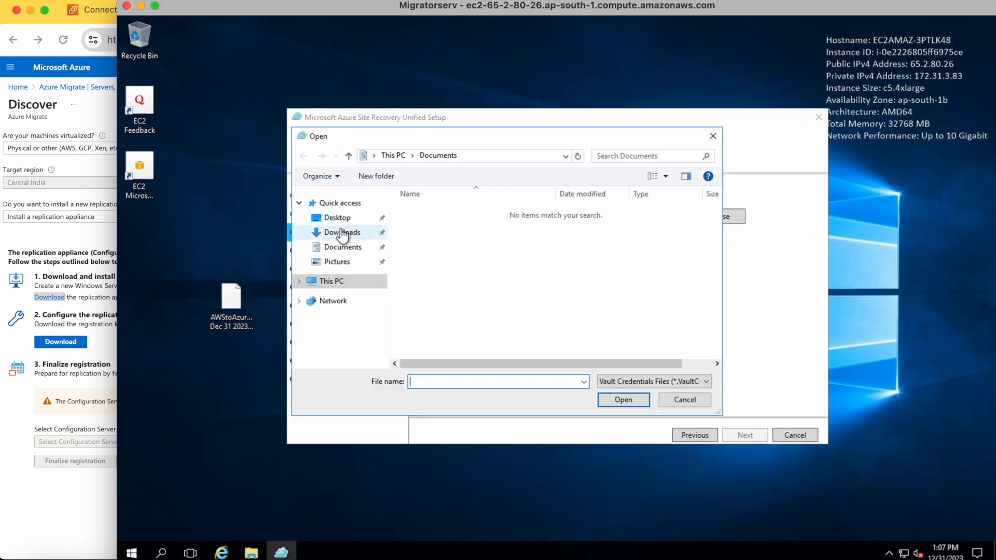
left_click(340, 218)
double_click(440, 217)
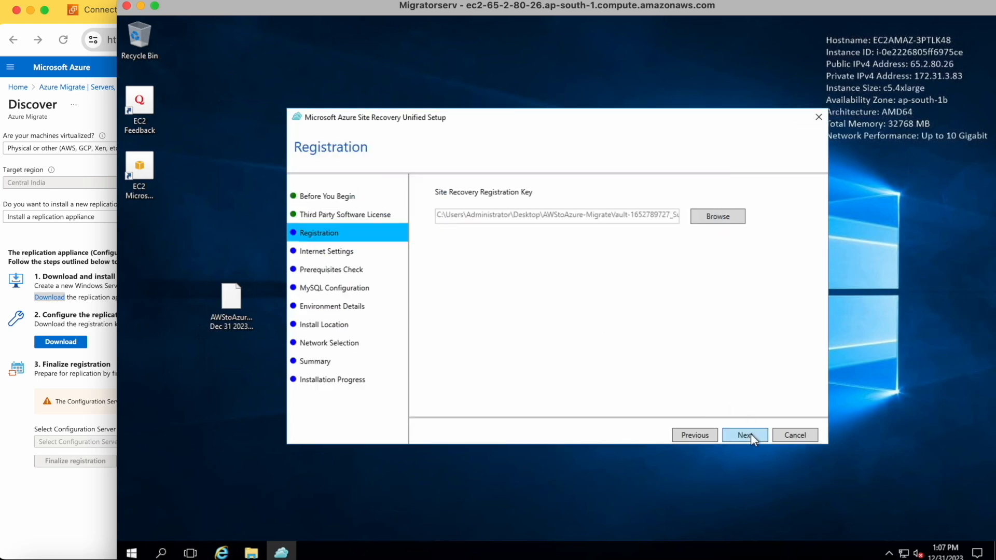
left_click(750, 437)
Step: Get past Internet Settings and run the prerequisites check: 8 passed, 0 failed, one static IP warning
left_click(750, 434)
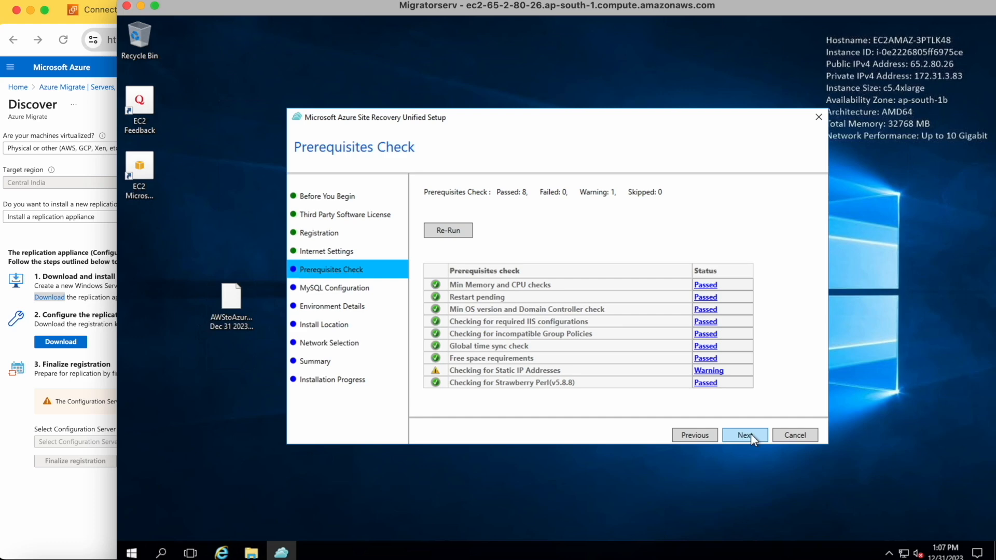
mouse_move(708, 371)
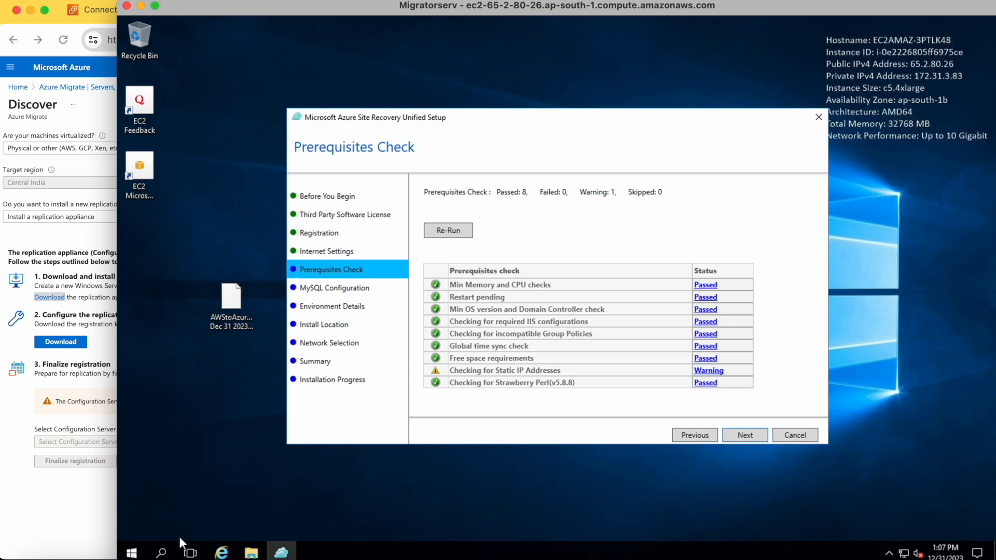
Step: Run ipconfig /all in a Command Prompt to list the adapter settings
left_click(161, 553)
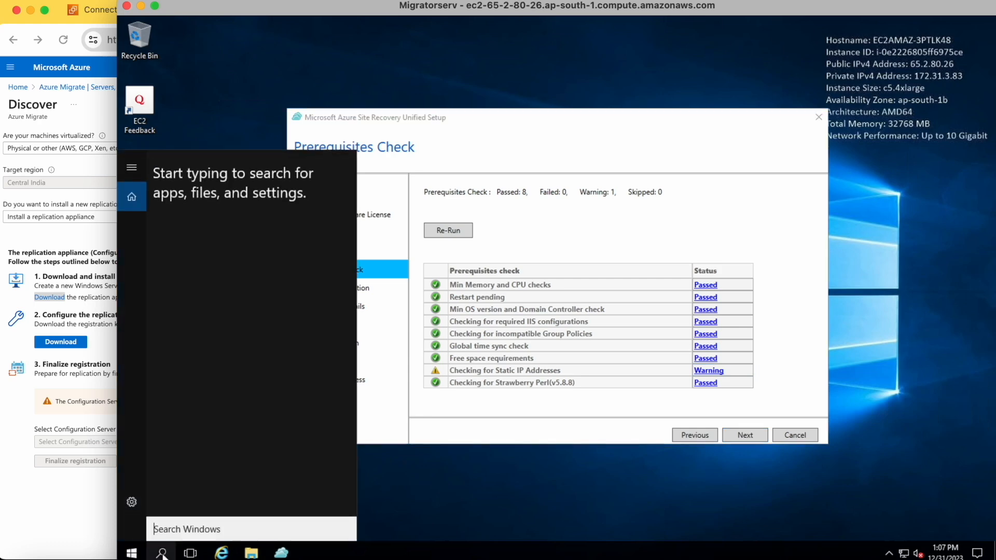
type("cmd")
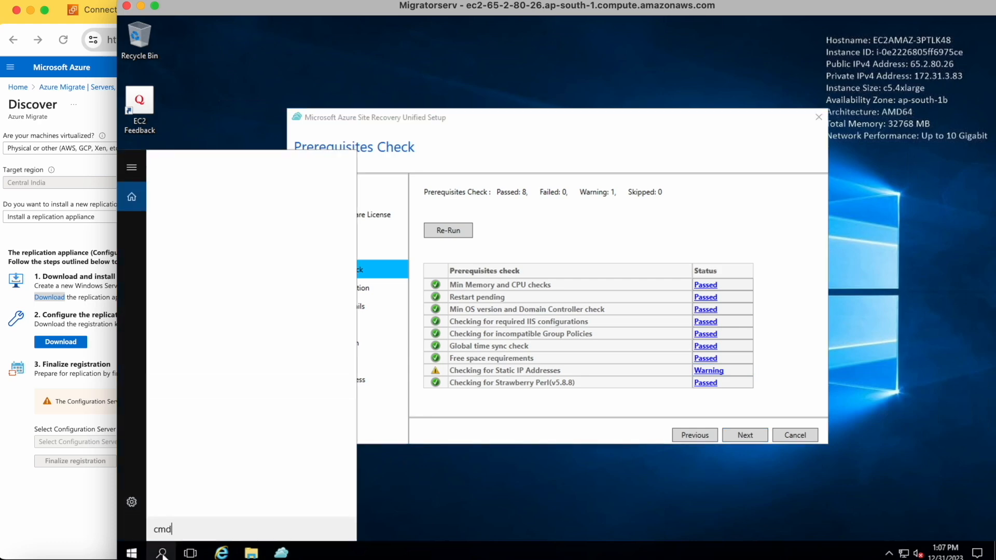
key("Return")
type("ipcon")
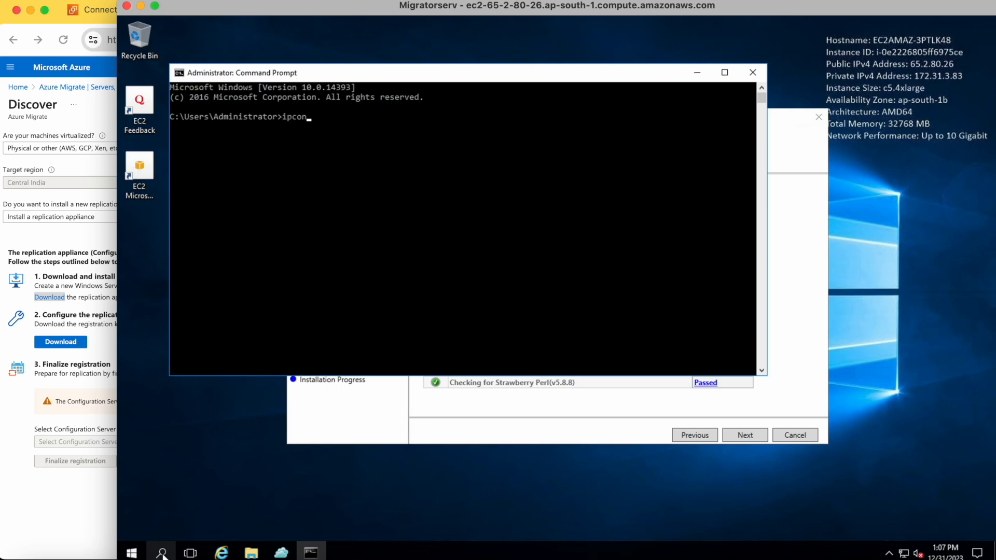
type("fig /all")
key("Return")
scroll(408, 283, "up", 3)
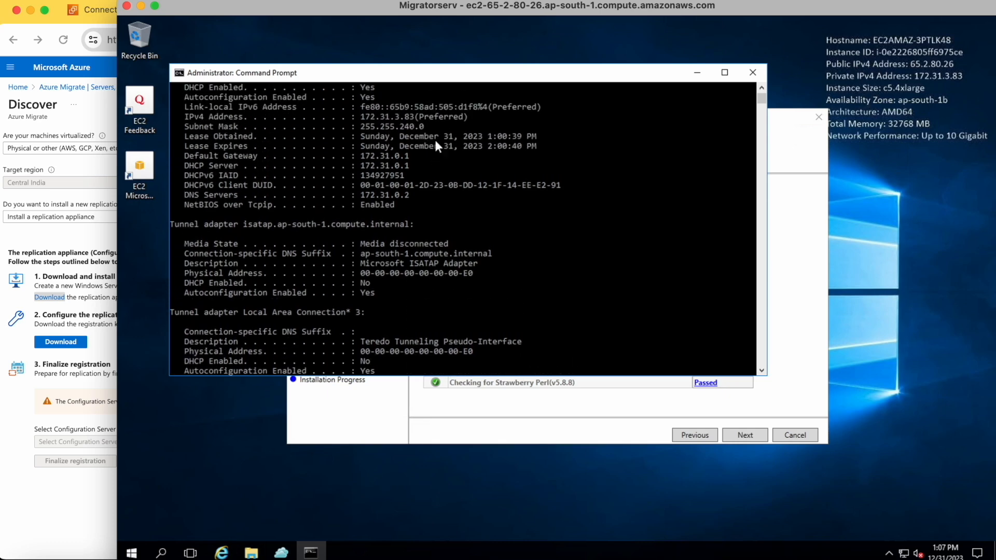
Step: Open Ethernet 3's IPv4 properties from the Network and Sharing Center and choose a manual address
right_click(903, 554)
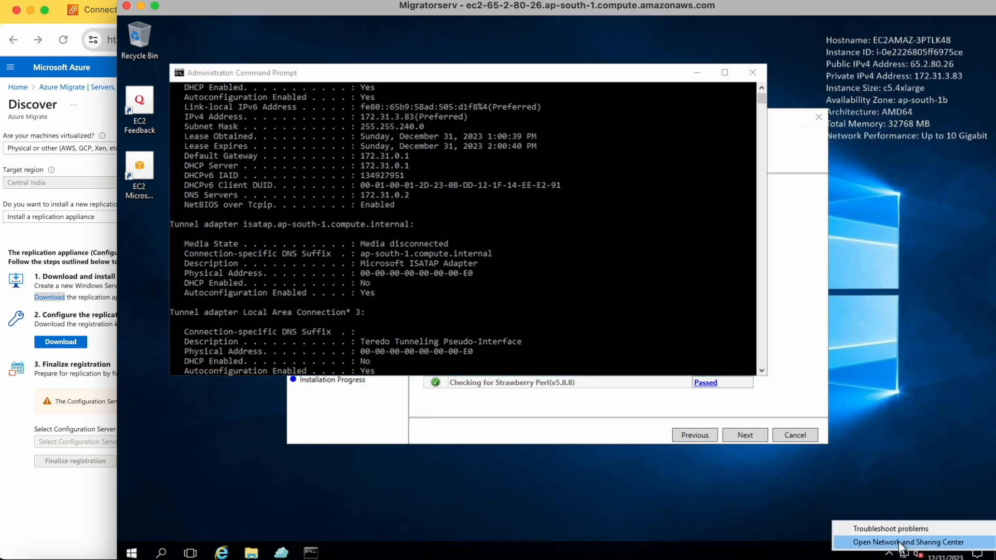
left_click(899, 543)
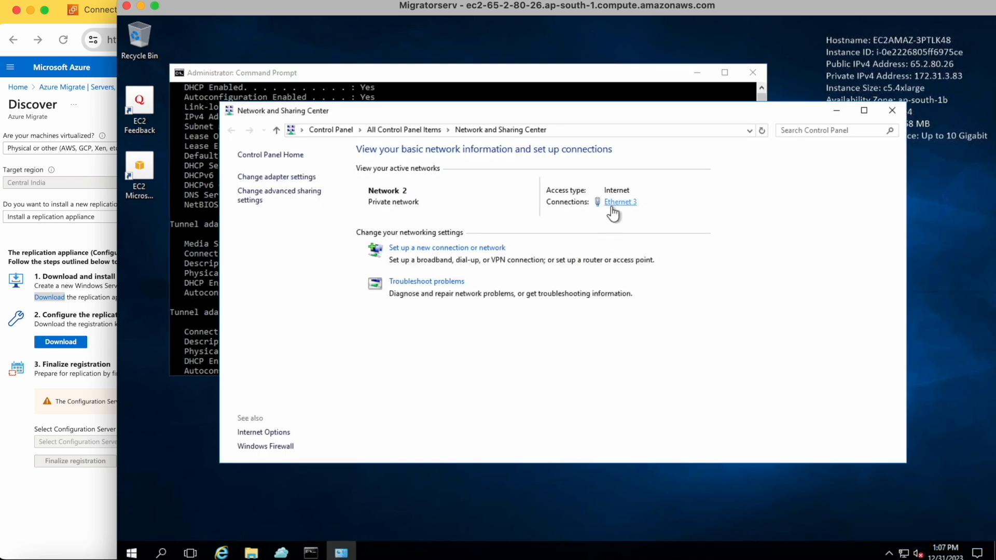
left_click(612, 204)
left_click(487, 387)
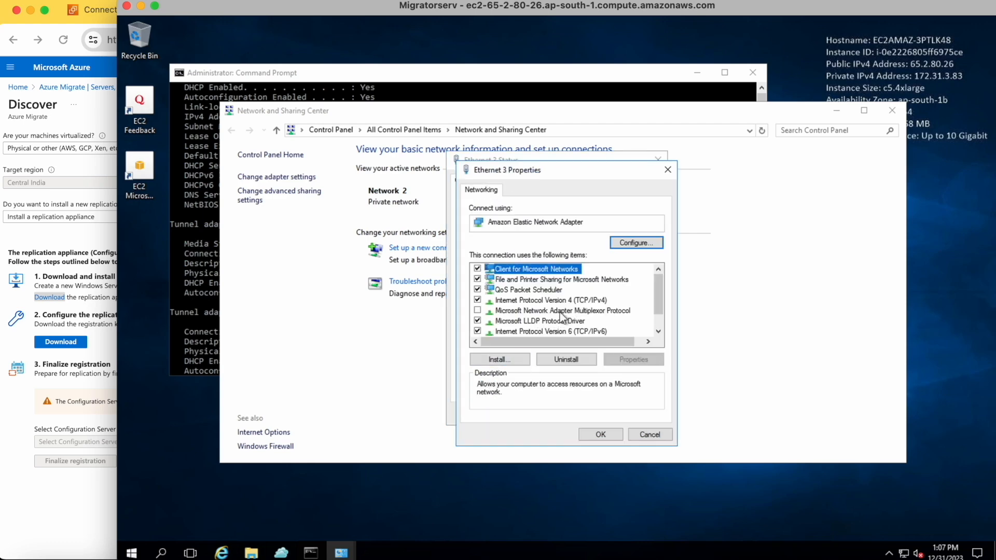
double_click(571, 300)
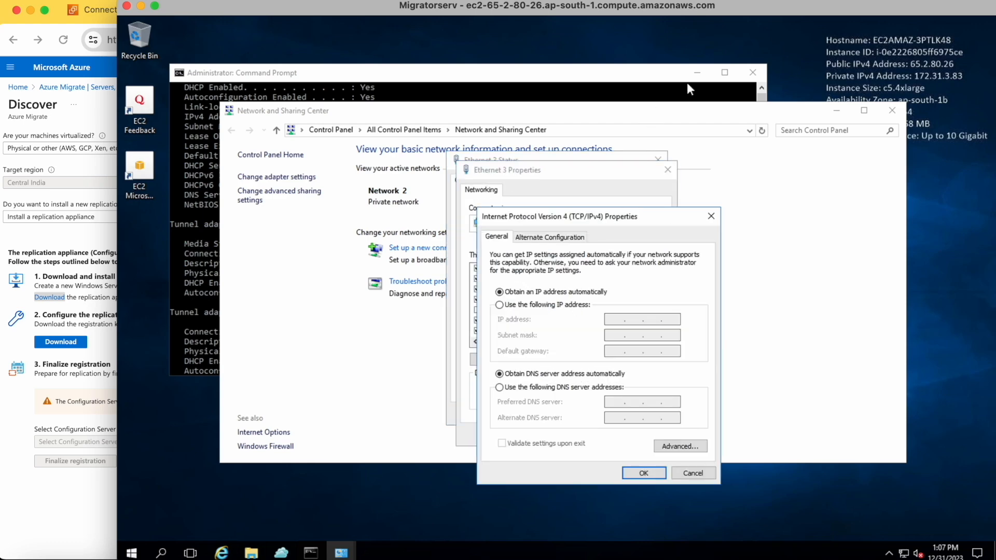
left_click(832, 112)
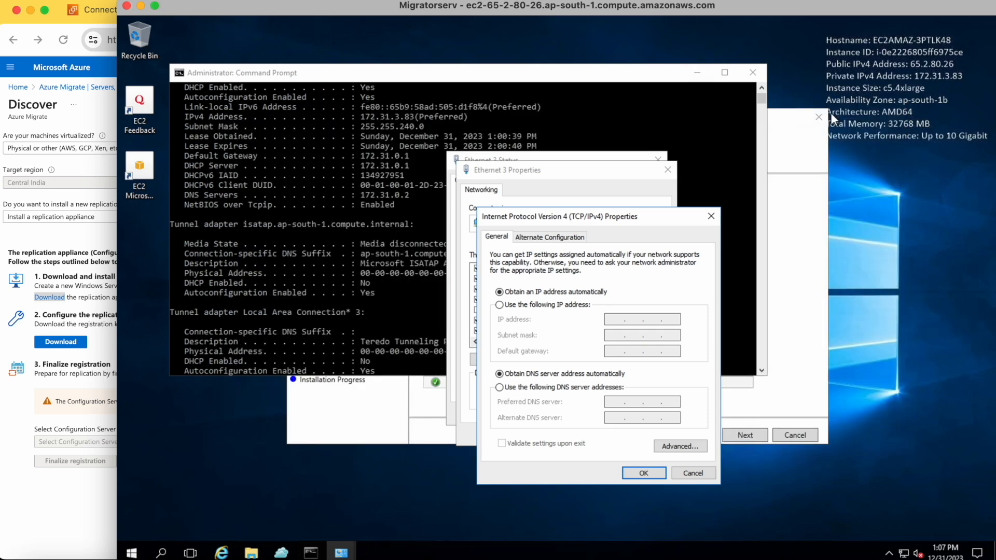
left_click(573, 308)
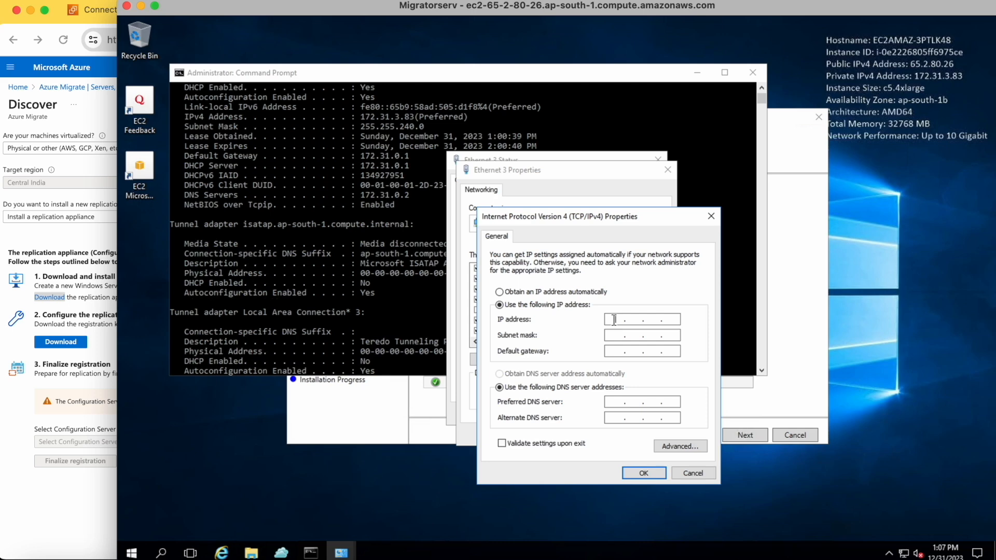
Step: Set static IP 172.31.3.83, mask 255.255.240.0, gateway 172.31.0.1, apply, and close the windows
left_click(614, 320)
type("172 . 31 . 3 . 83")
key("Tab")
left_click(655, 336)
key("BackSpace")
type("240 . 0")
left_click(616, 353)
type("17231.0.1")
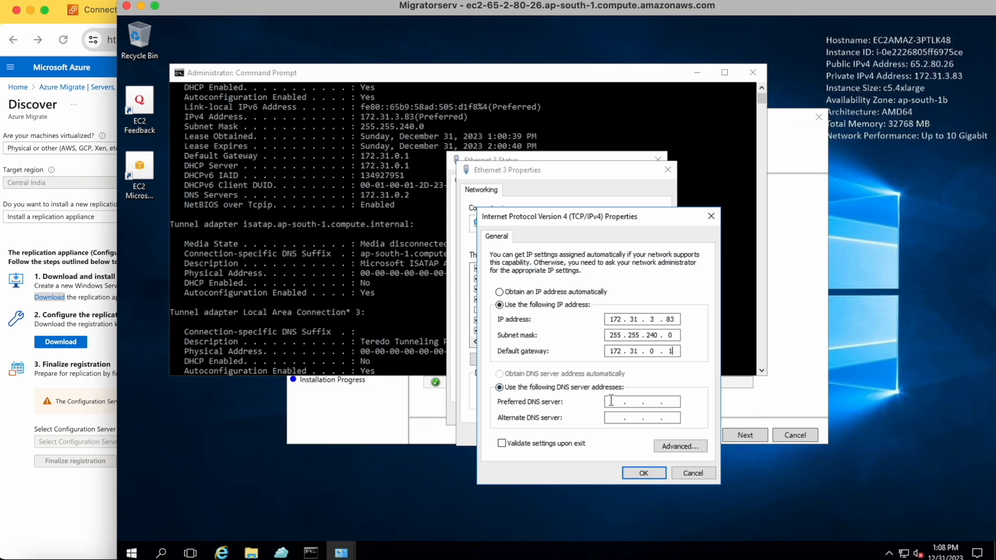
type("172310.2")
left_click(643, 474)
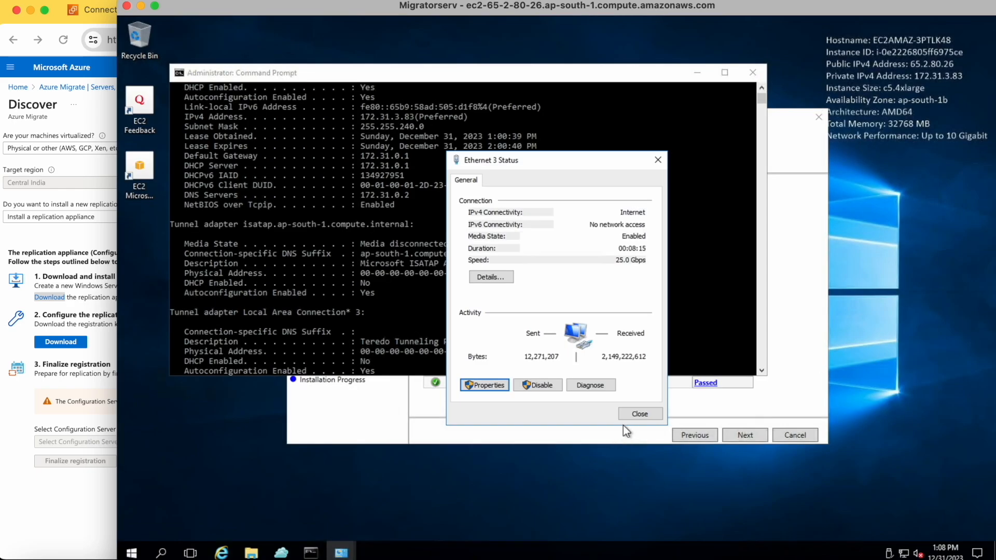
left_click(640, 415)
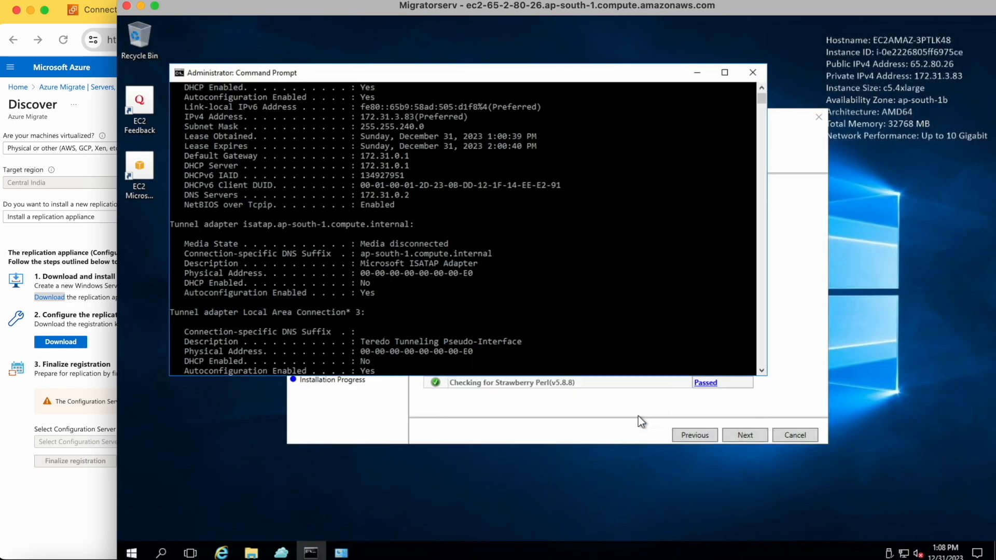
left_click(753, 73)
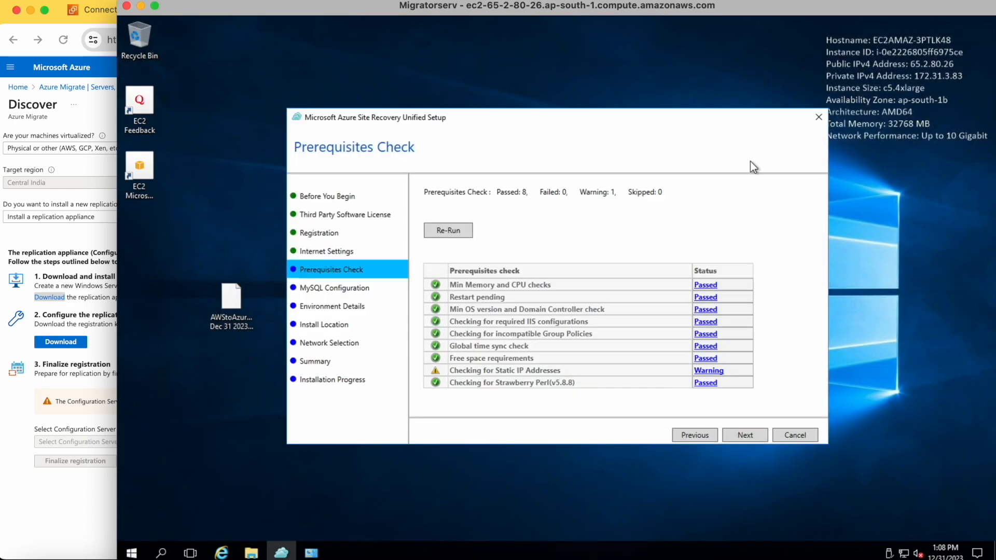
Step: Rerun the prerequisites check and enter the MySQL root and database passwords
left_click(457, 238)
left_click(750, 433)
left_click(545, 212)
key("Tab")
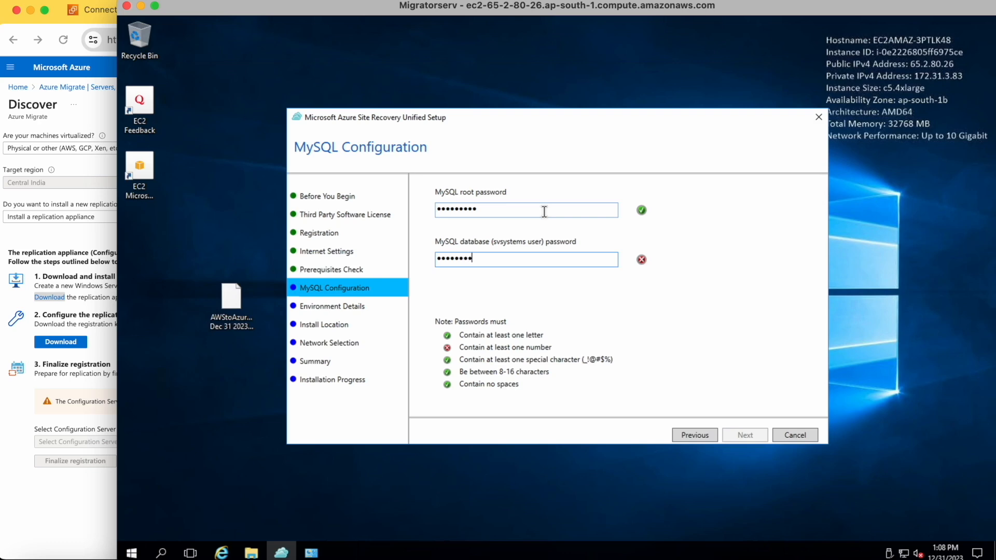
left_click(734, 437)
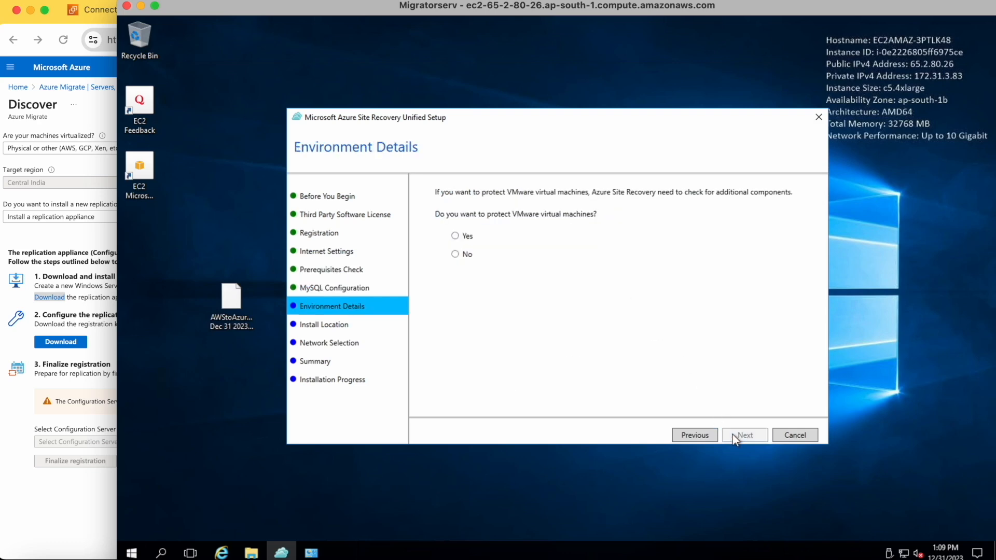
Step: Choose not to protect VMware VMs, keep the default location, use Ethernet 3 for both NICs, and install
left_click(456, 254)
left_click(739, 439)
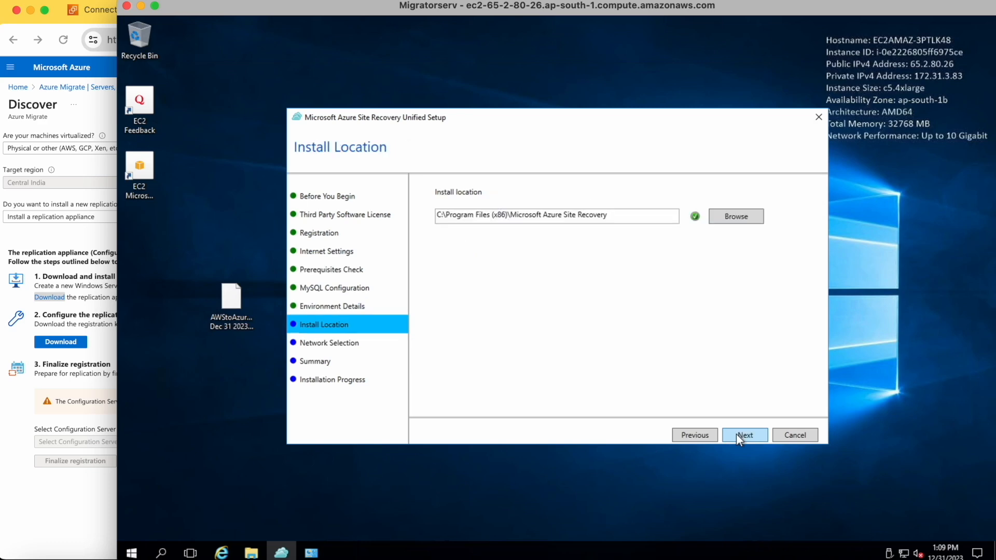
left_click(737, 436)
left_click(643, 212)
left_click(619, 234)
left_click(613, 237)
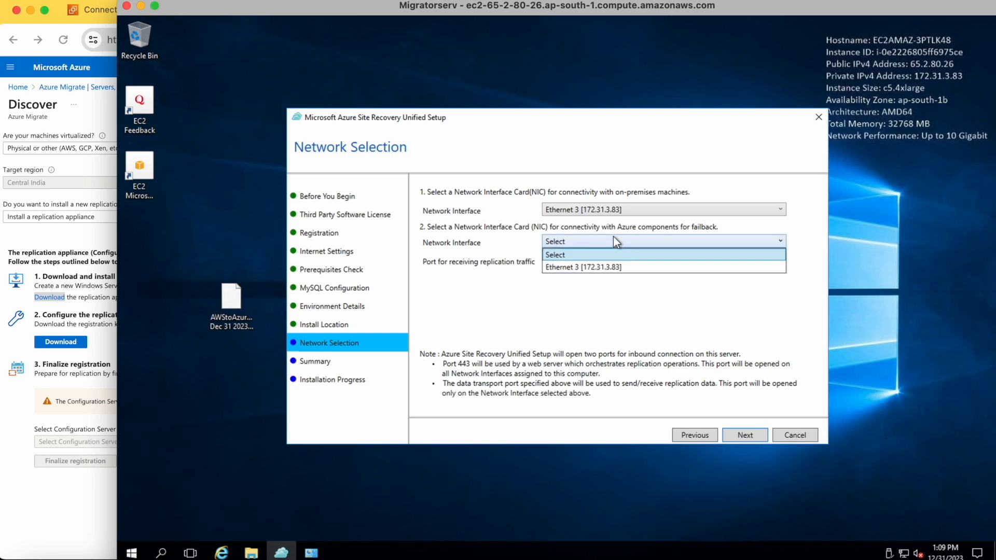
left_click(597, 267)
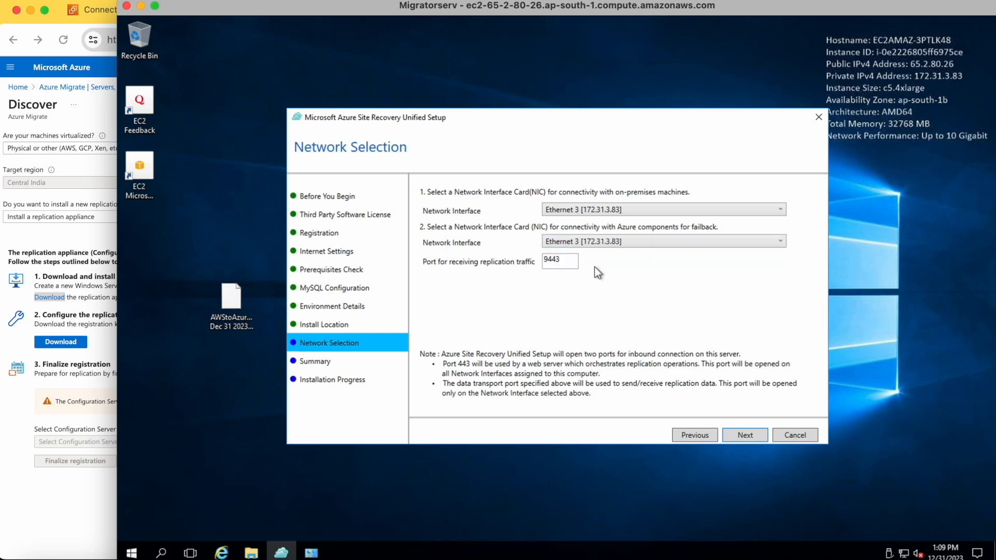
left_click(741, 436)
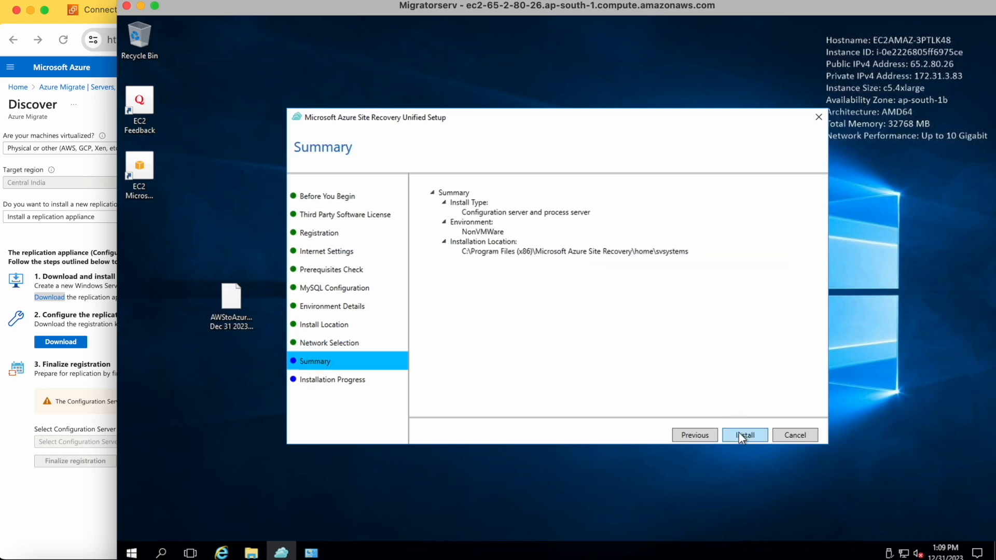
left_click(740, 434)
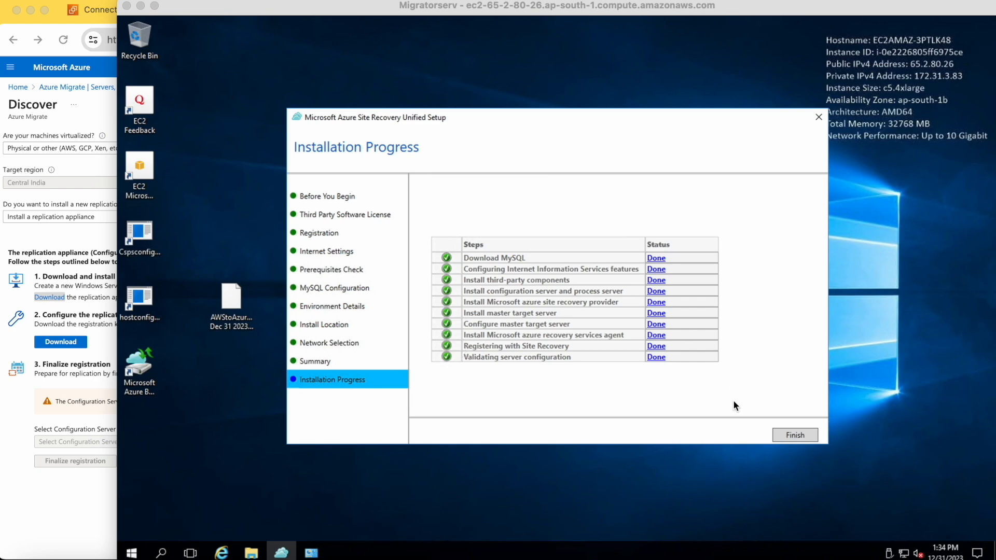
Step: Finish setup, copying the server passphrase into the notes document in place of the old one
left_click(788, 434)
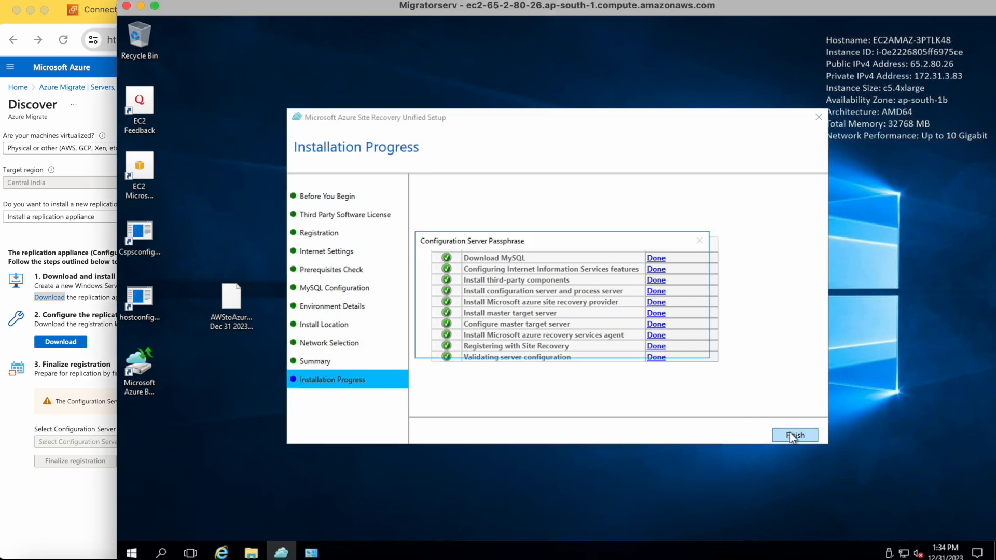
left_click(610, 343)
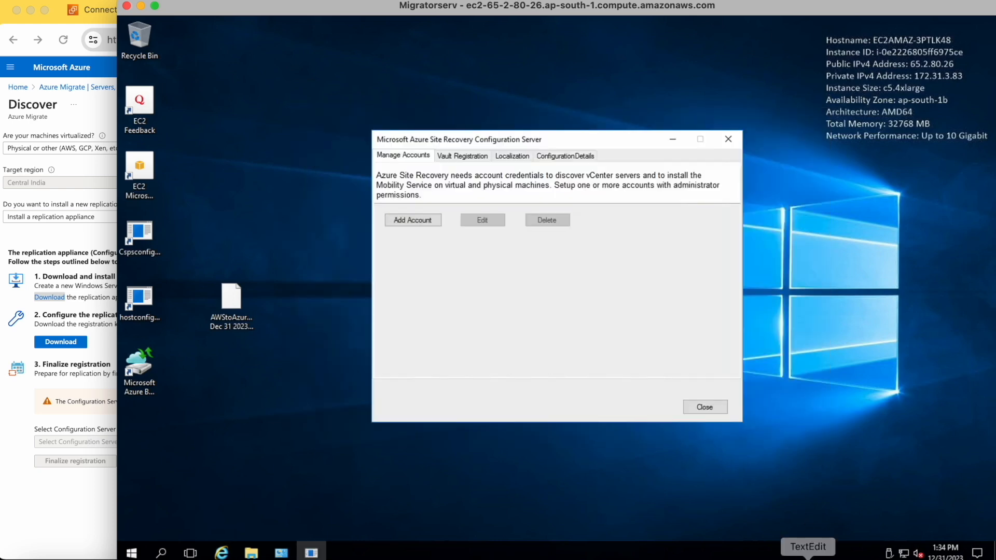
left_click(808, 559)
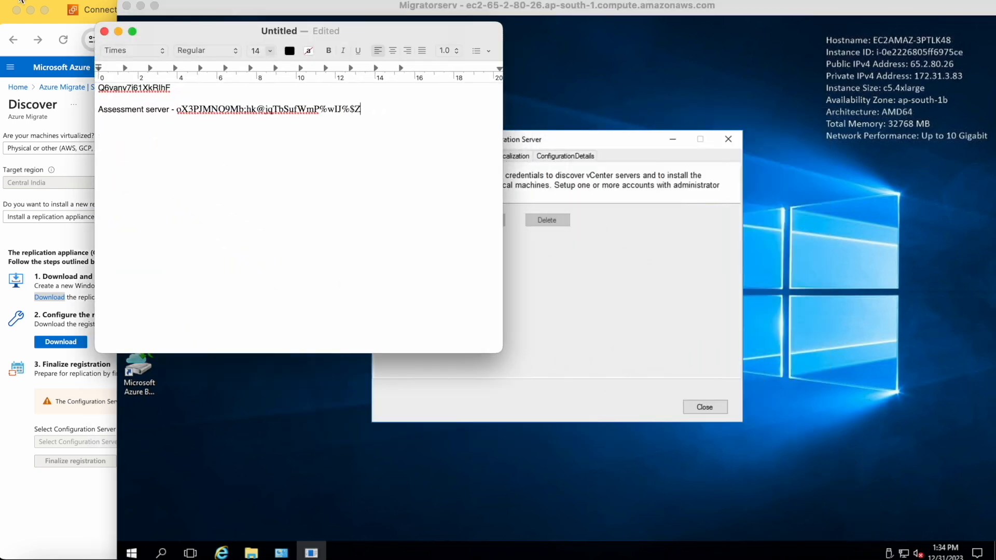
double_click(122, 87)
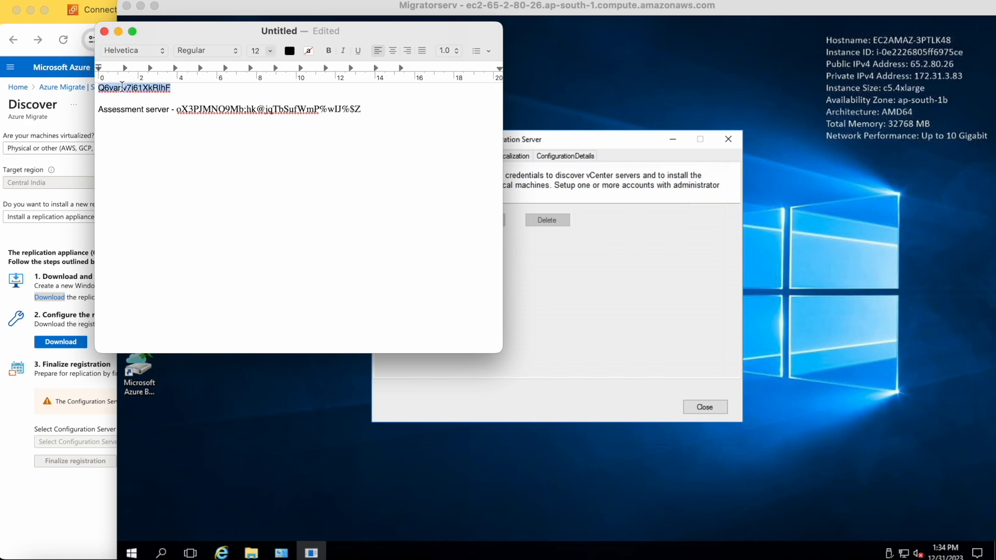
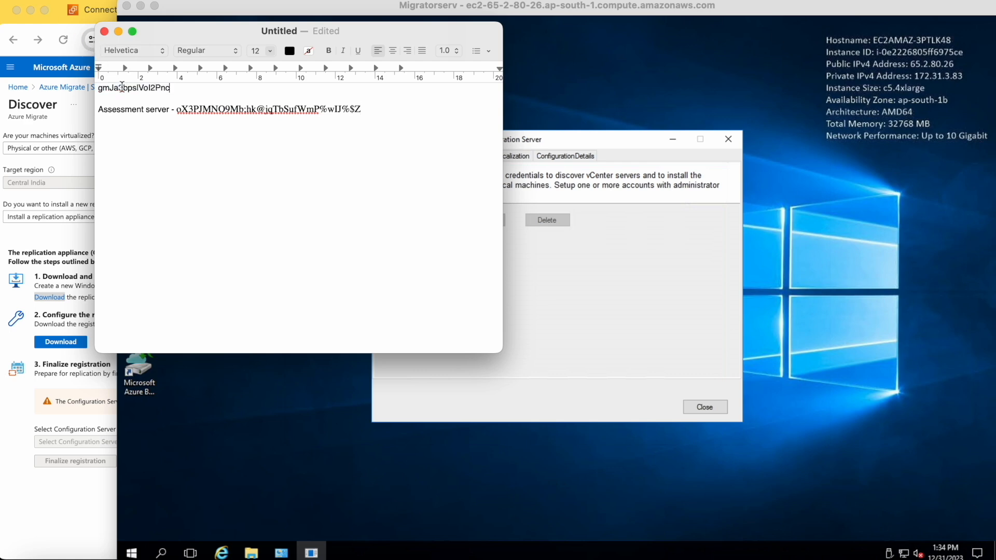
left_click(118, 32)
Step: Start adding a new account named awsvm, then switch to the AWS console
left_click(424, 221)
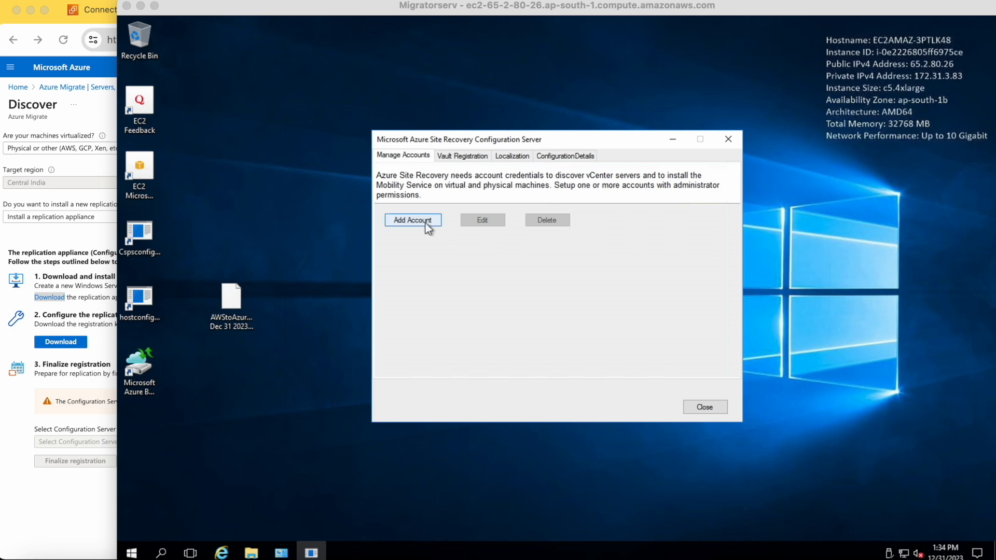
type("awsvm")
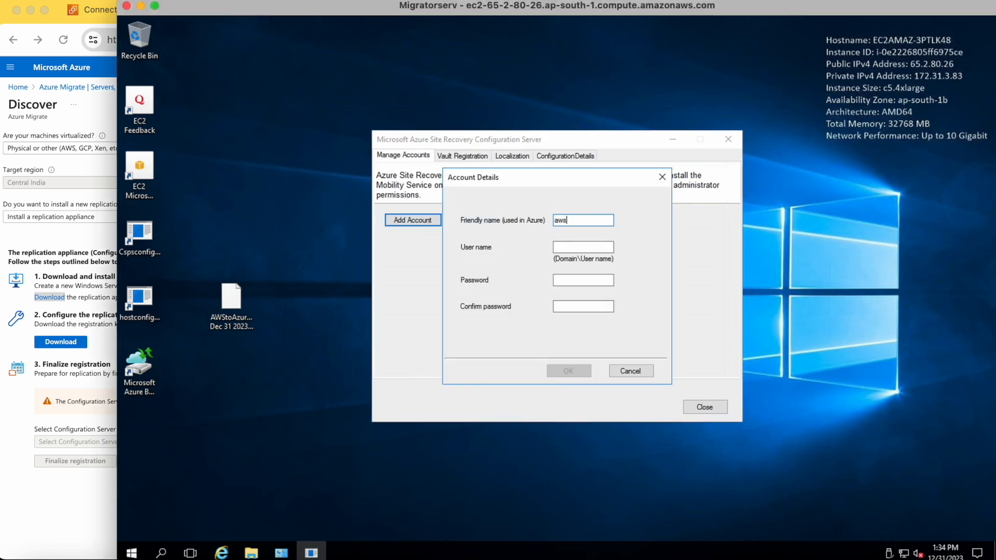
left_click(598, 248)
left_click(98, 14)
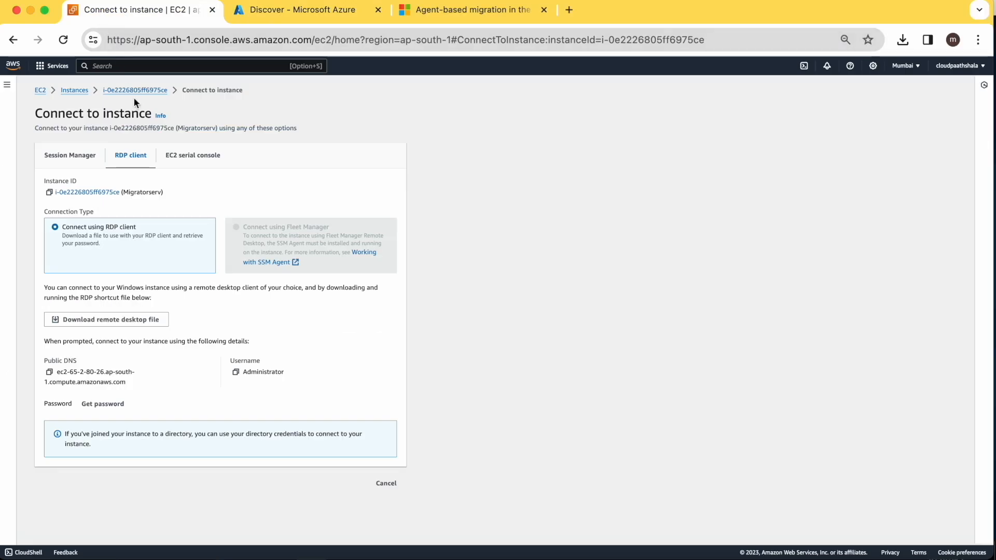
Step: Open prodserver's RDP client connection details and go to retrieve its Windows password
left_click(78, 92)
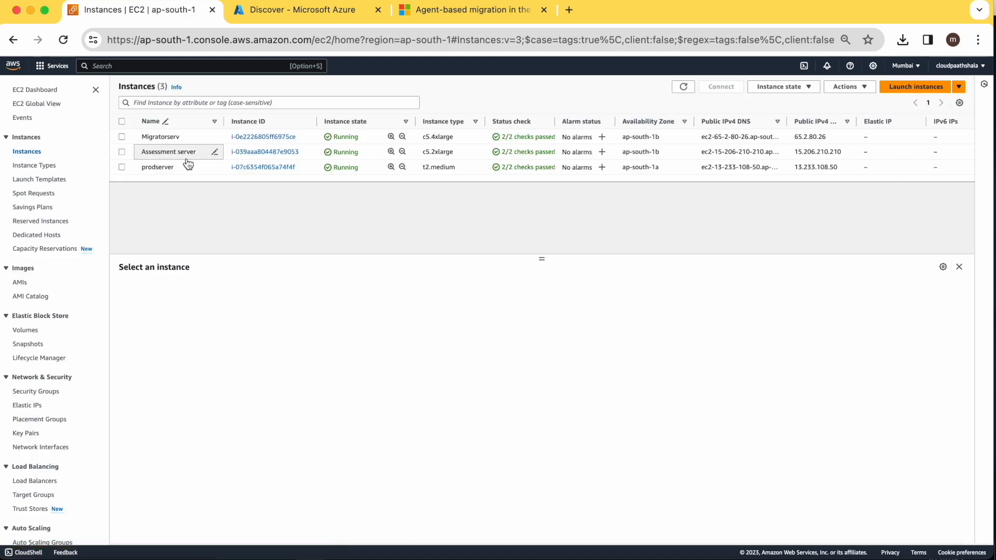
left_click(258, 167)
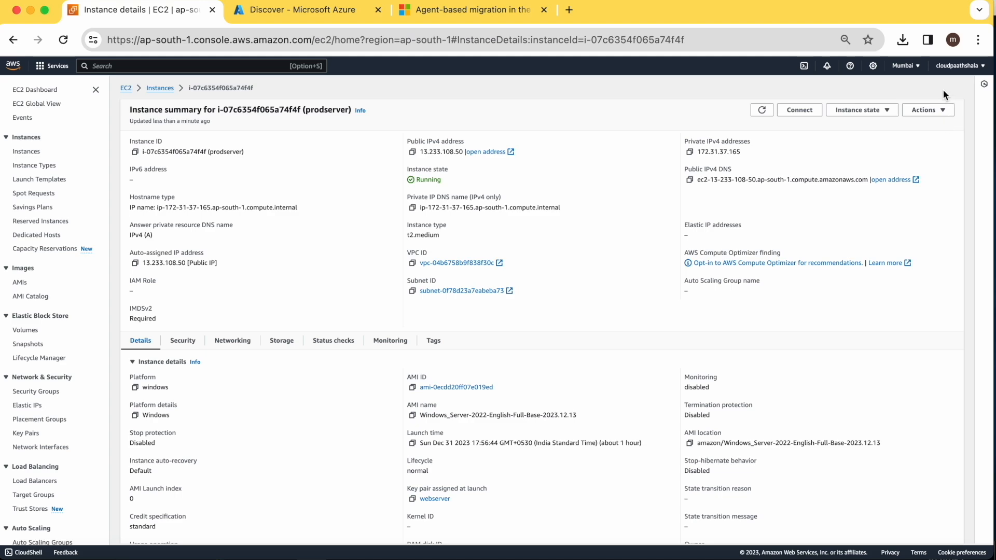
left_click(800, 112)
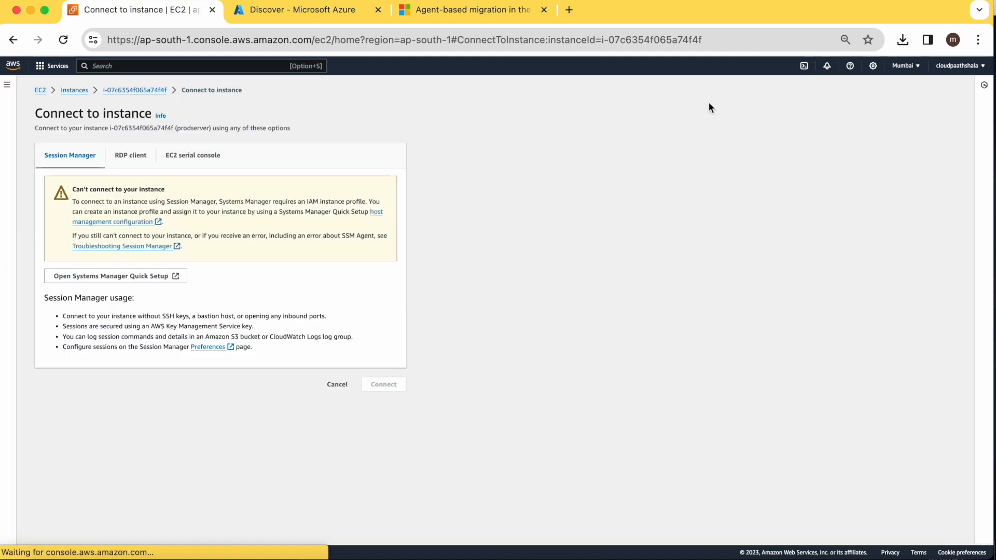
left_click(115, 159)
left_click(103, 404)
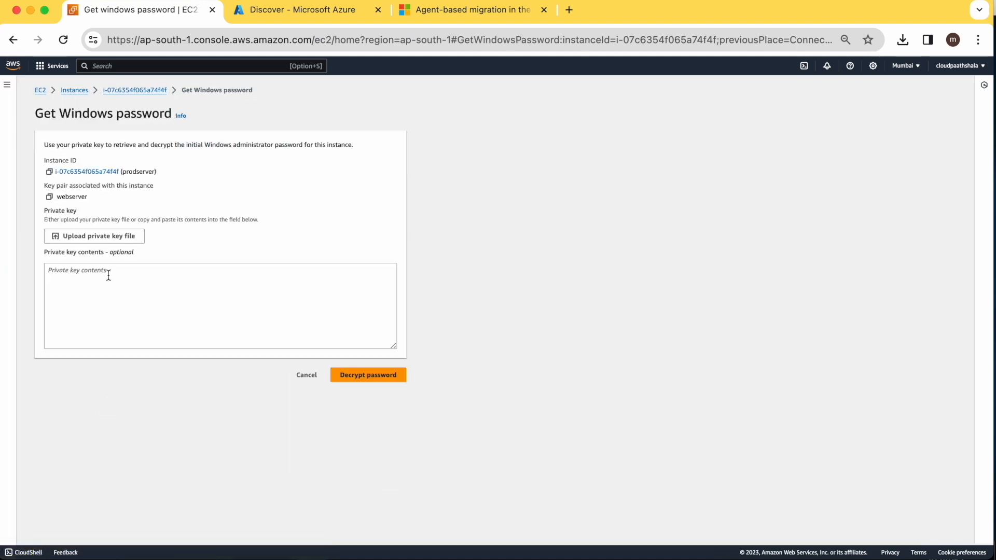
Step: Decrypt the administrator password with webserver.pem and copy both the password and username
left_click(114, 238)
key("Return")
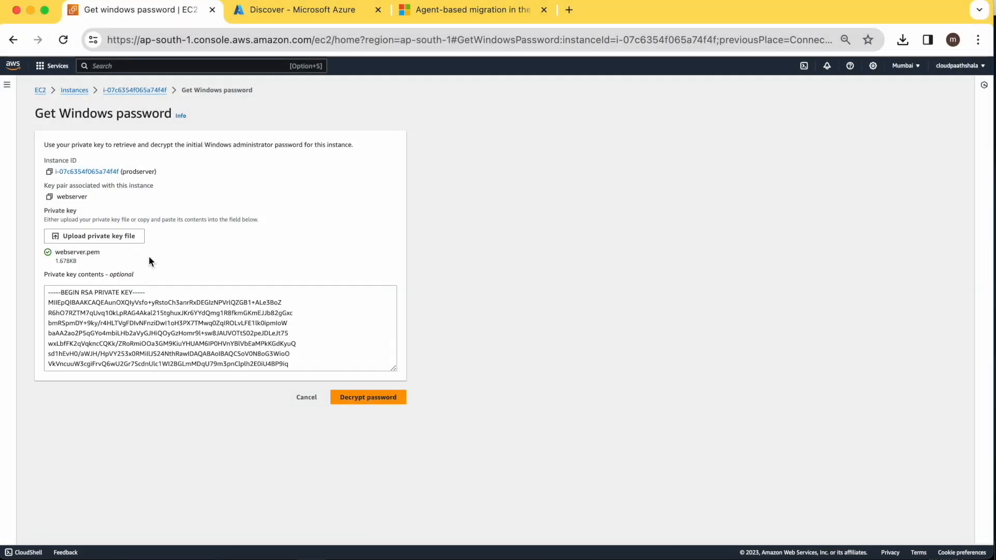
left_click(368, 398)
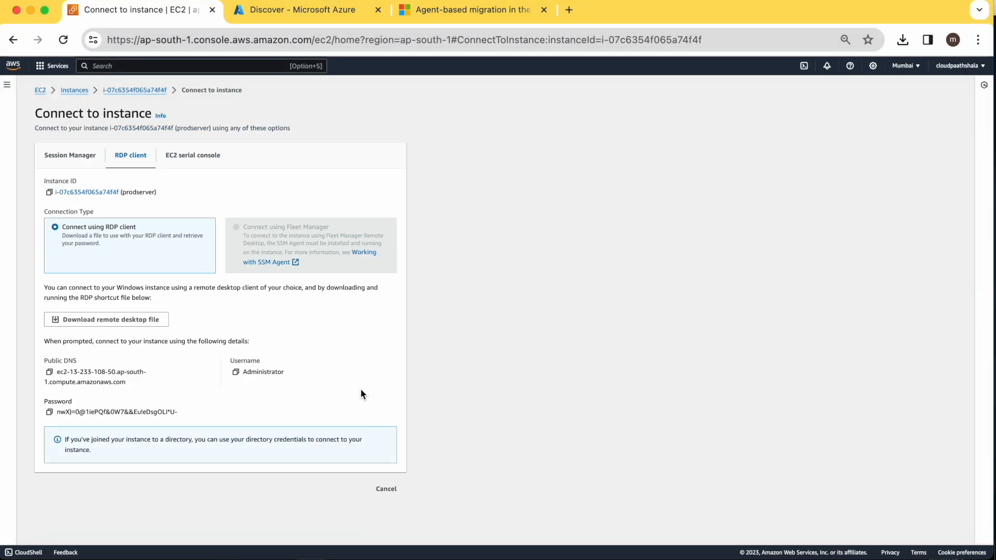
left_click(50, 413)
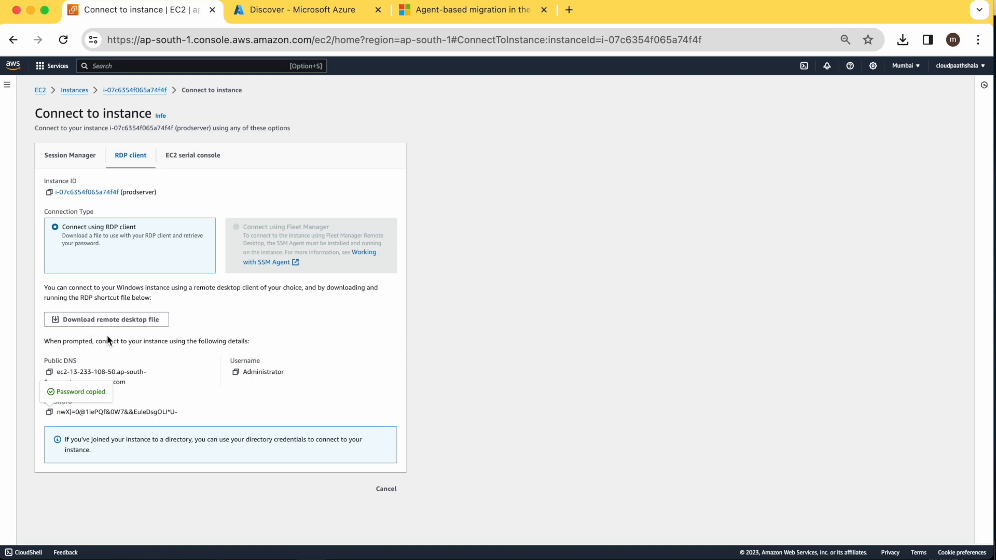
left_click(236, 372)
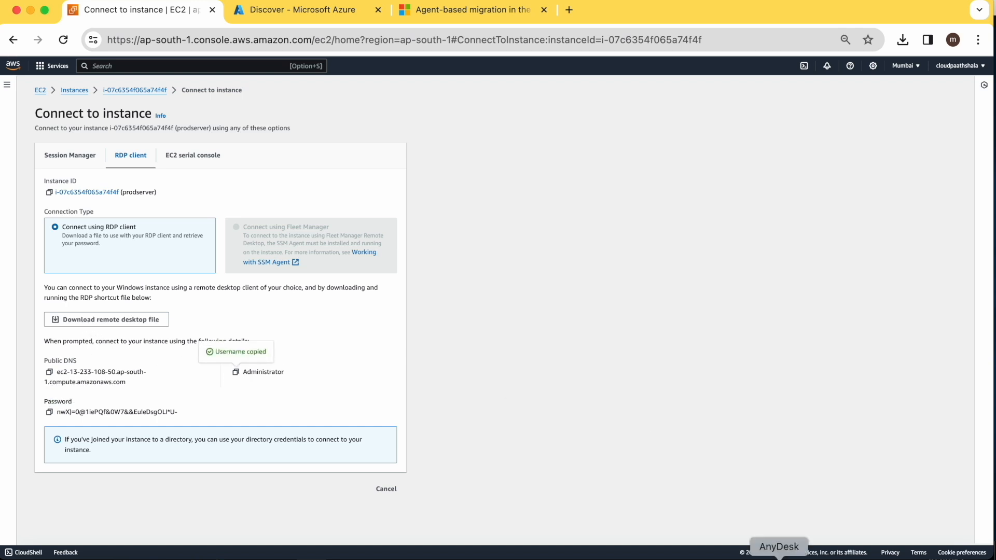
left_click(751, 554)
Step: Fill awsvm with user name Administrator and the copied password in both password fields, then save
key("ctrl+v")
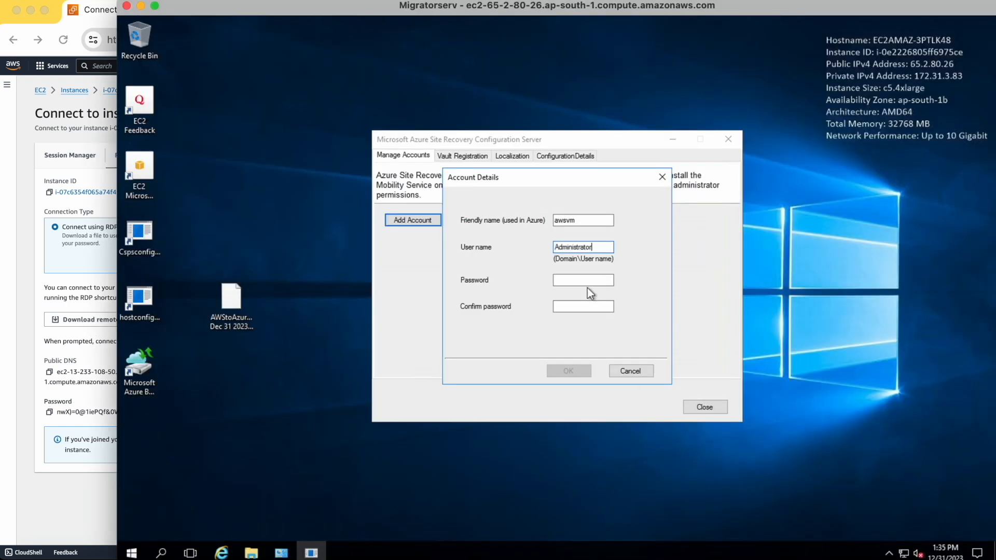
left_click(576, 284)
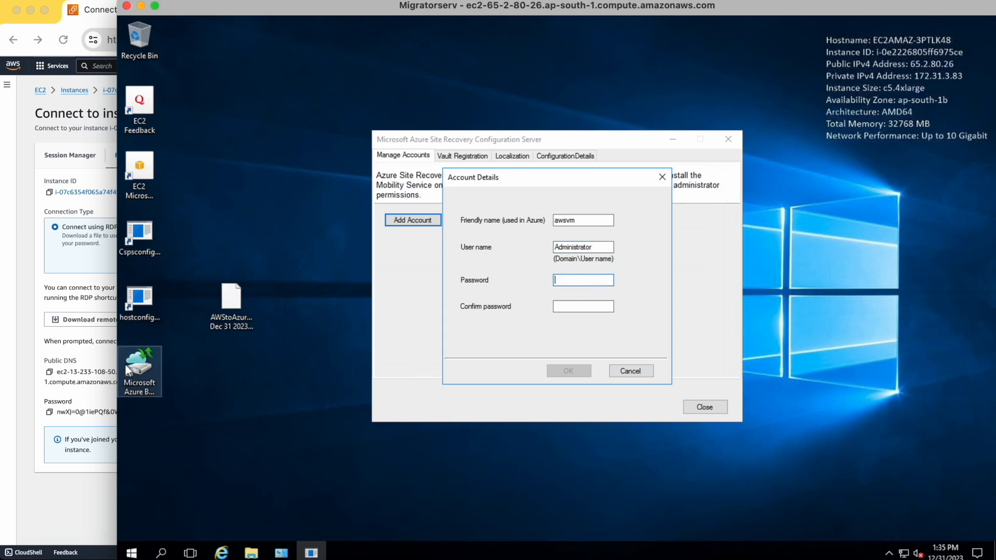
left_click(95, 357)
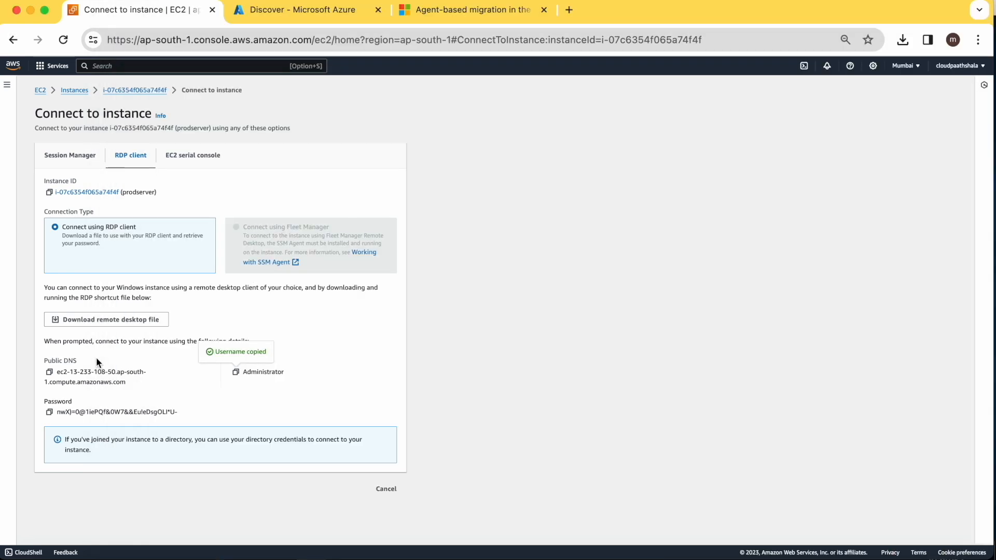
left_click(49, 412)
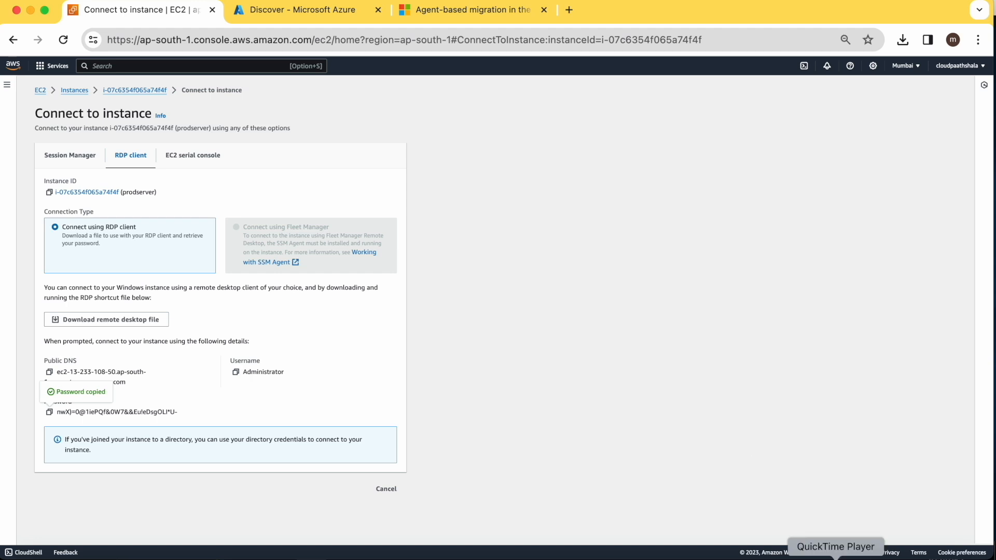
left_click(753, 554)
key("ctrl+v")
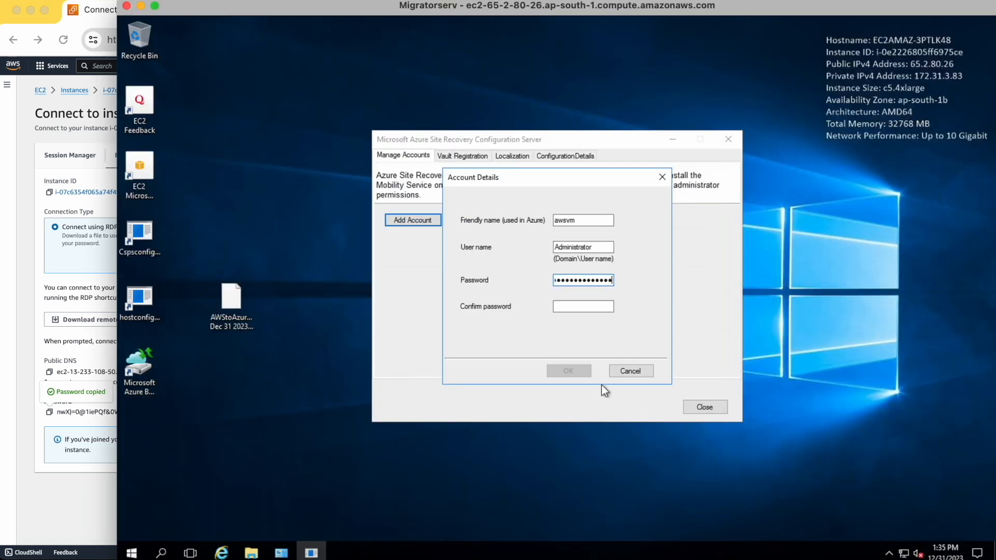
left_click(580, 307)
key("ctrl+v")
left_click(568, 371)
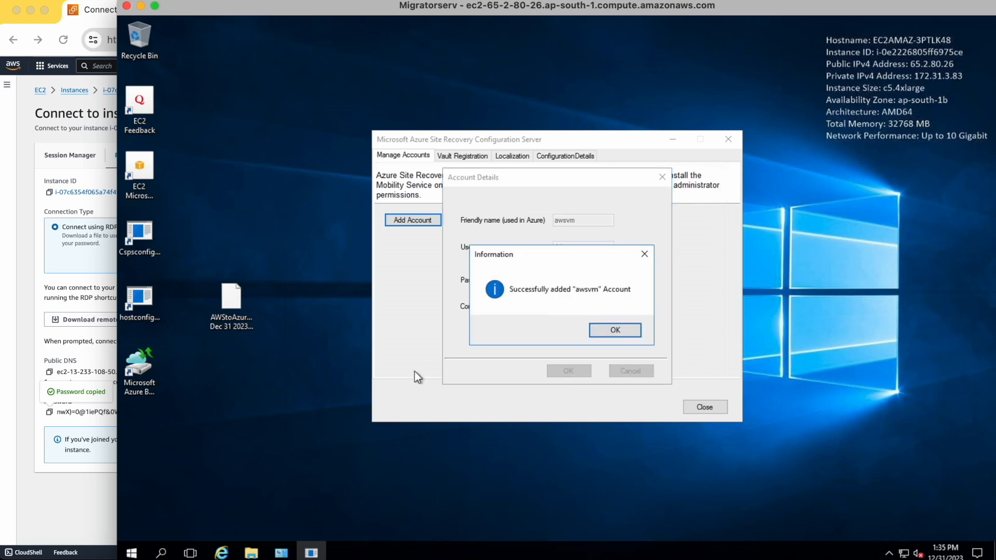
left_click(626, 334)
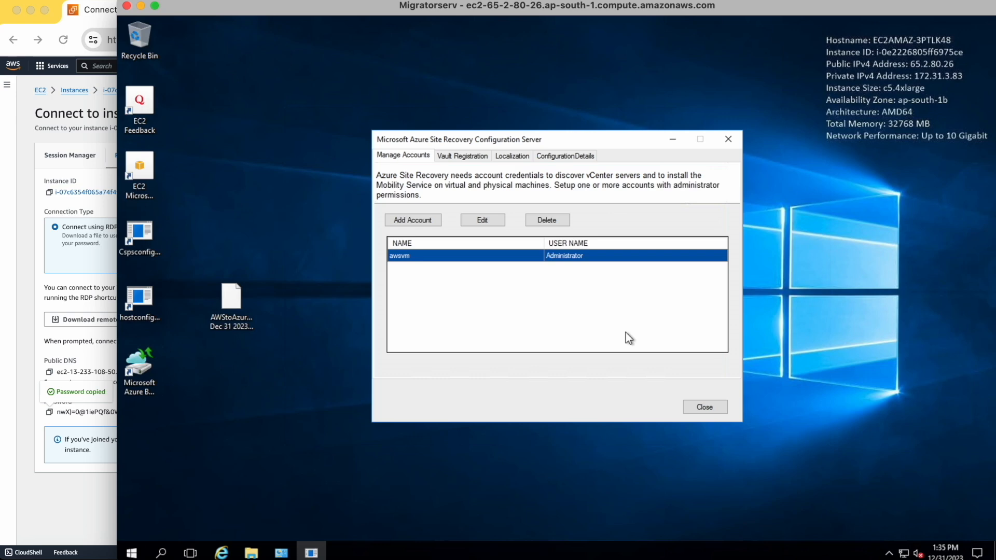
Step: Register using the AWStoAzure vault credentials file from the Desktop and dismiss the success message
left_click(465, 158)
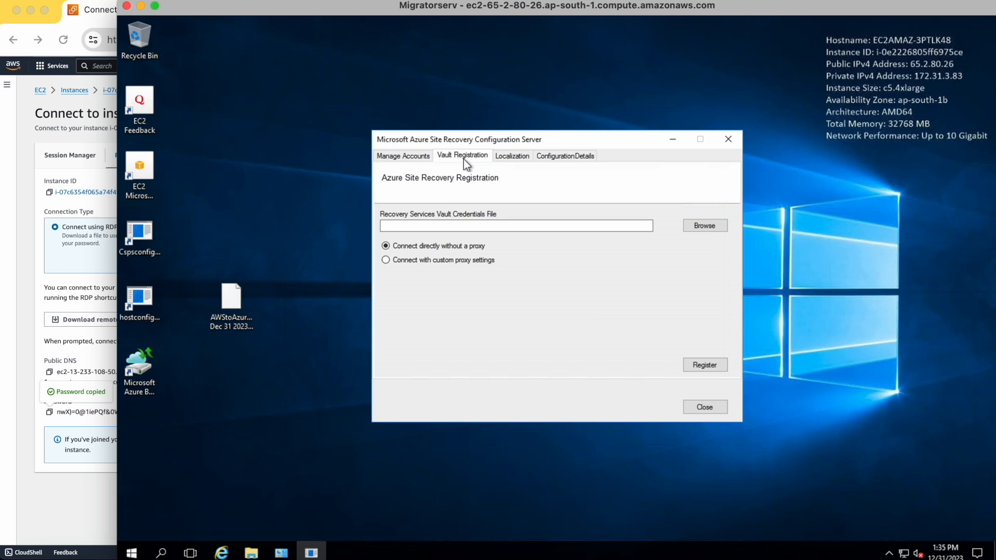
left_click(710, 228)
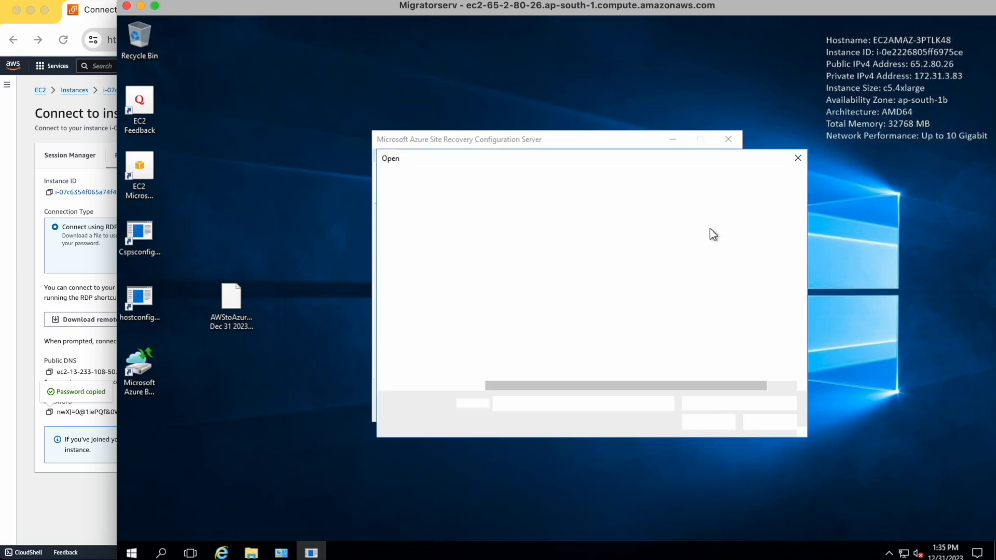
left_click(425, 242)
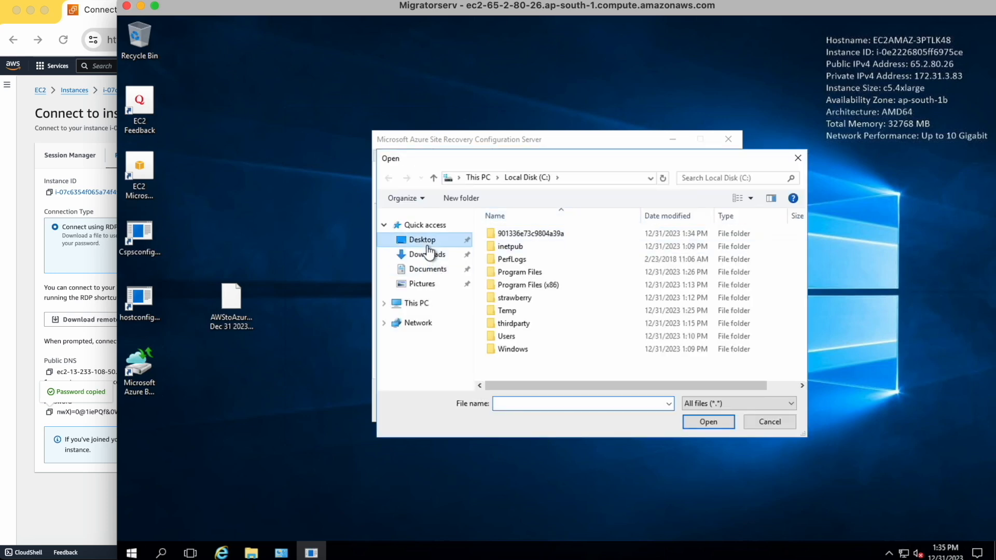
double_click(561, 236)
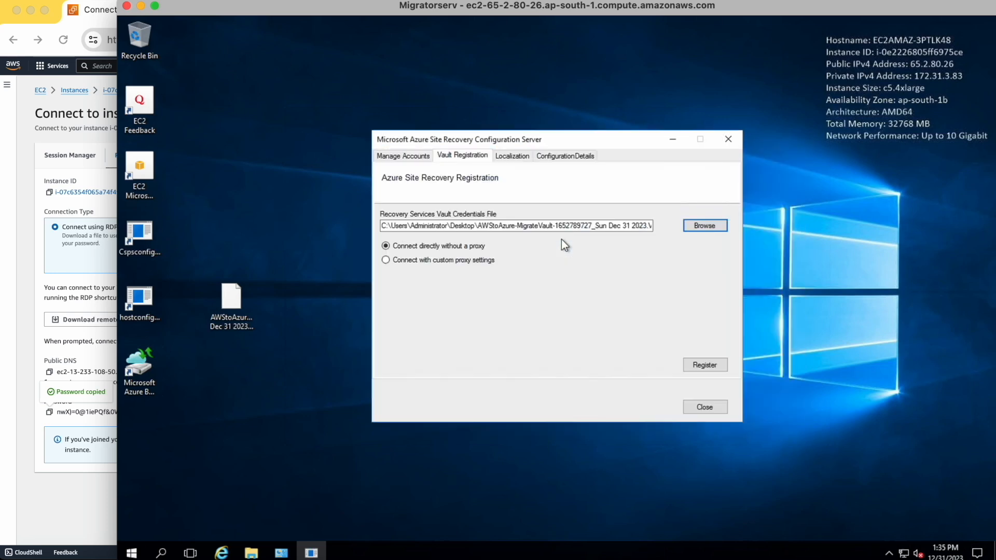
left_click(691, 362)
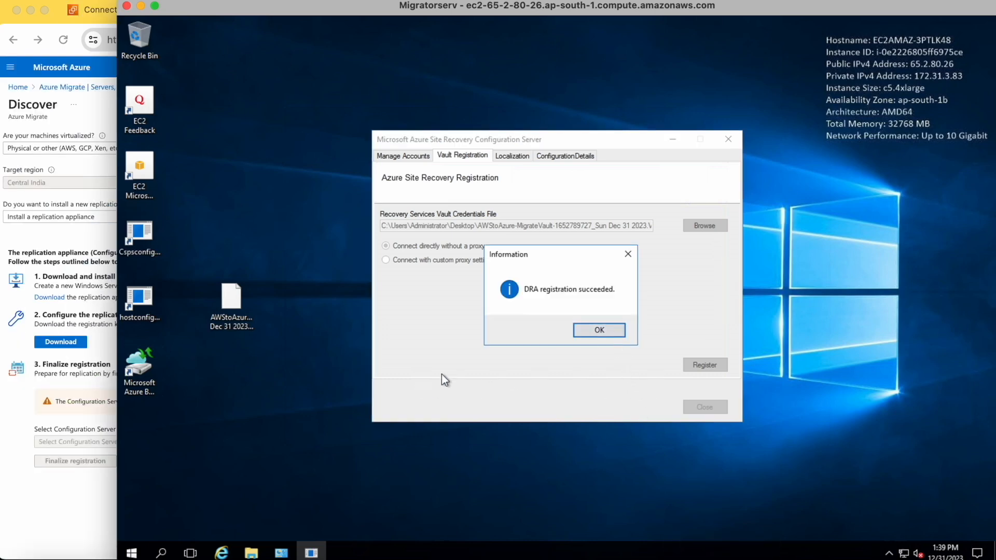
left_click(581, 329)
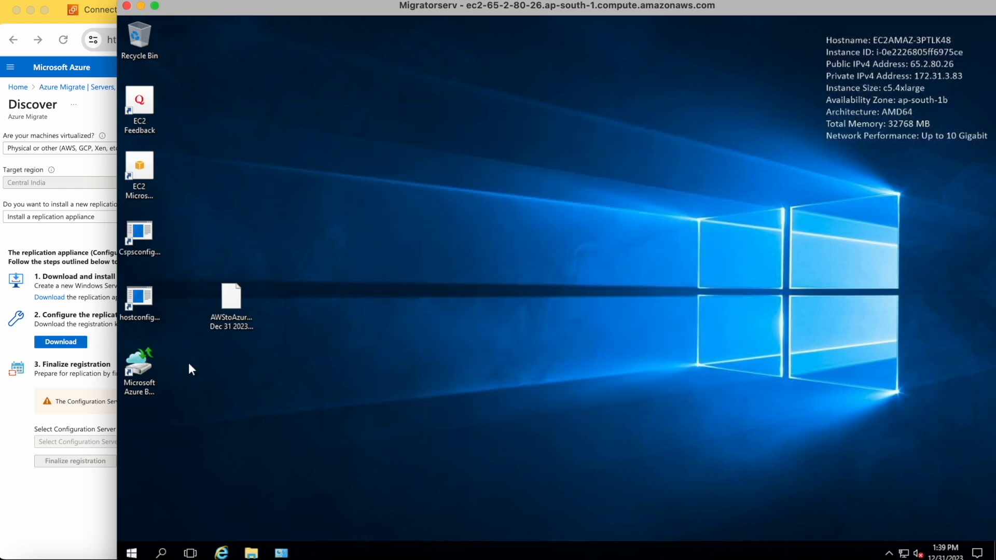
Step: Run the Registration Wizard with the Desktop vault credentials key file, register, and finish
left_click(131, 554)
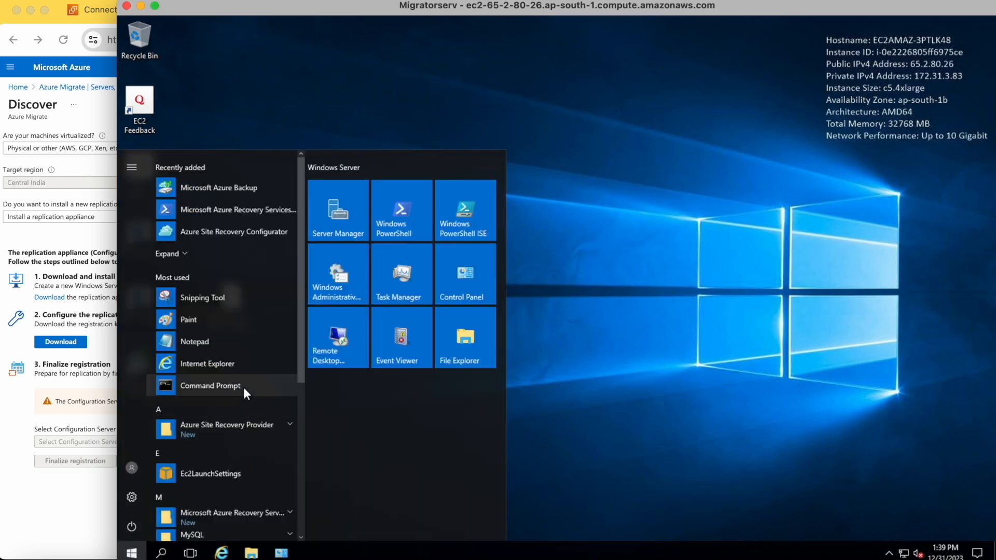
left_click(243, 235)
left_click(771, 208)
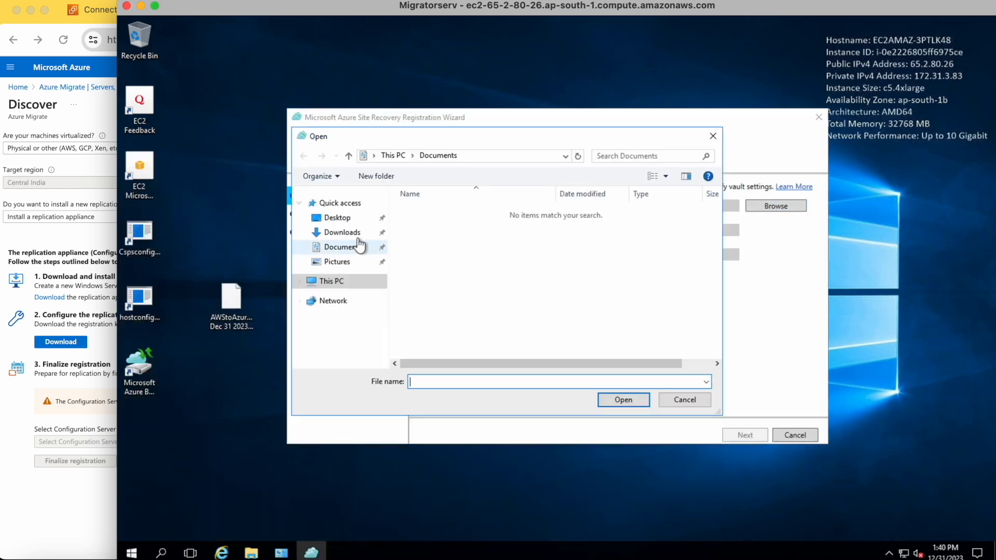
left_click(342, 218)
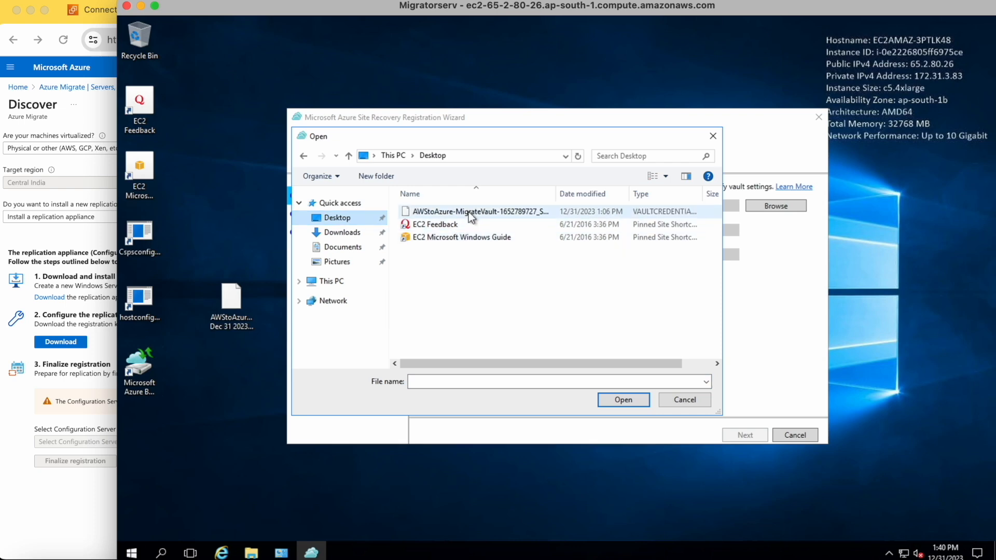
double_click(468, 212)
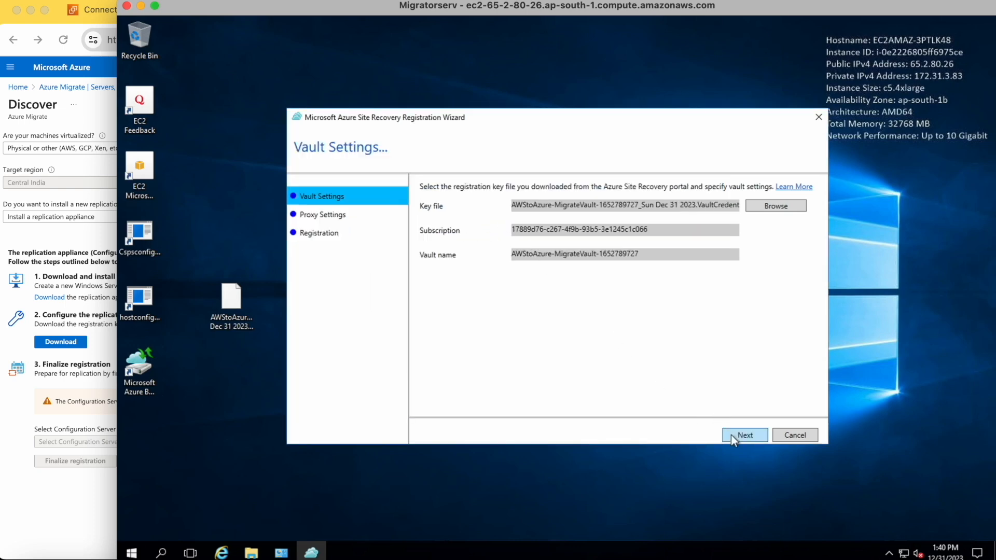
left_click(731, 436)
left_click(732, 436)
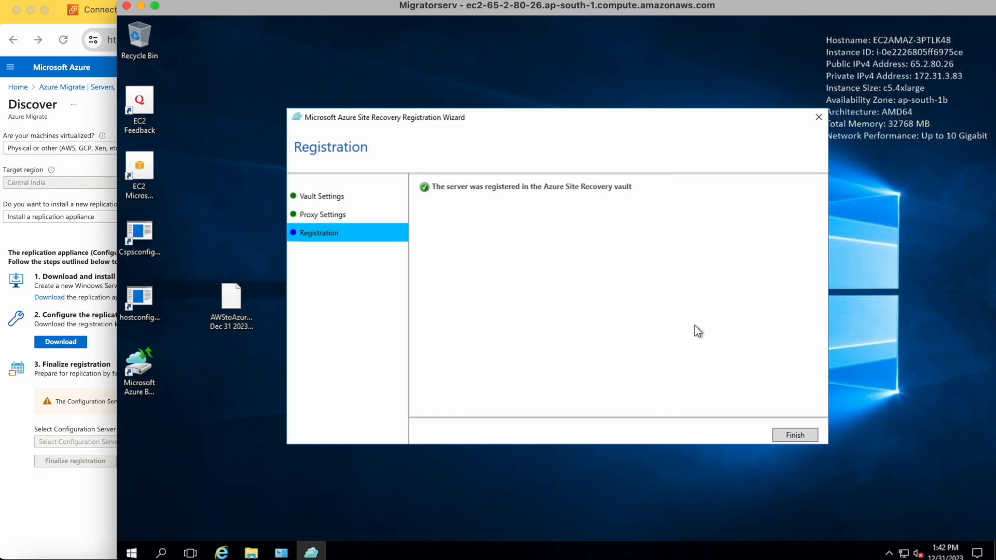
left_click(795, 436)
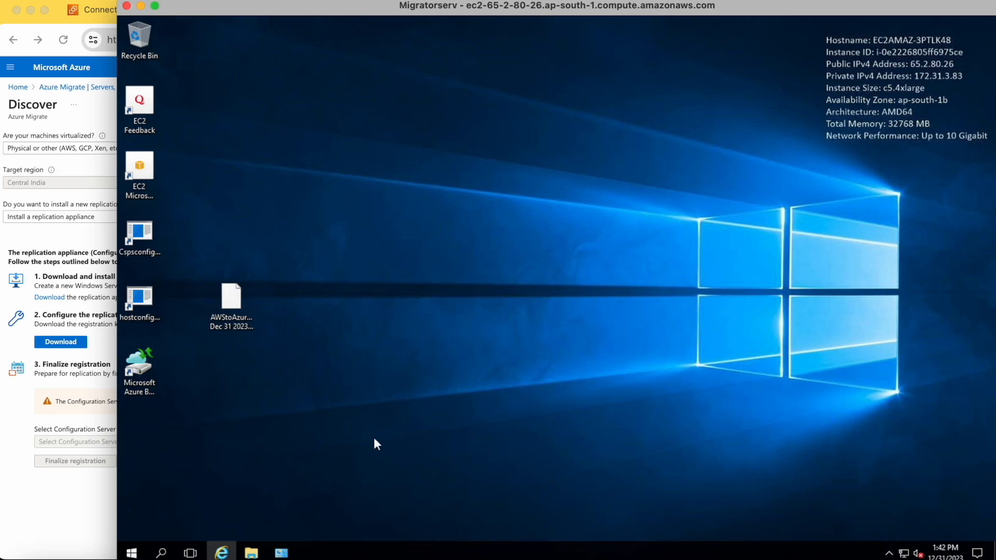
Step: Choose Physical or other with a replication appliance and finalize configuration server EC2AMAZ-3PTLK48
left_click(69, 508)
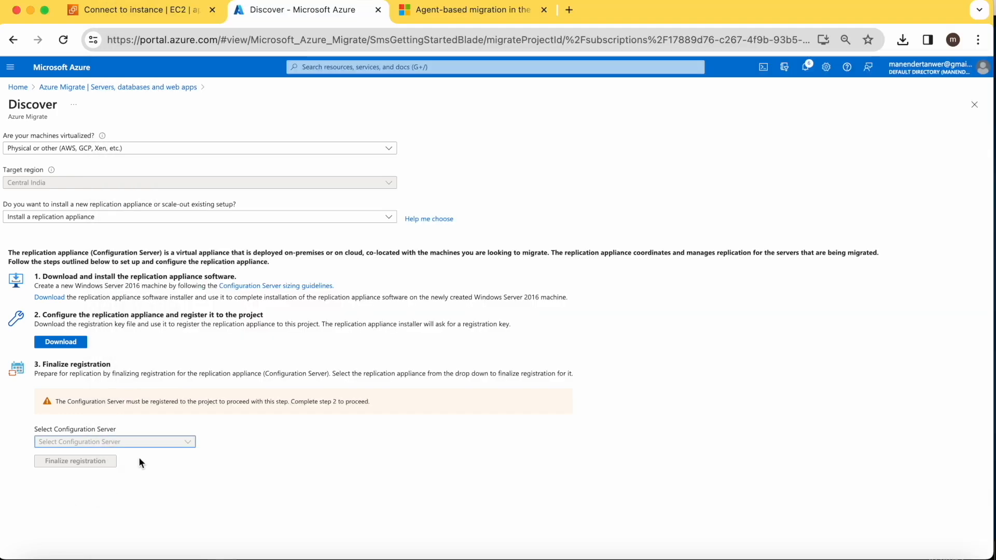
left_click(119, 87)
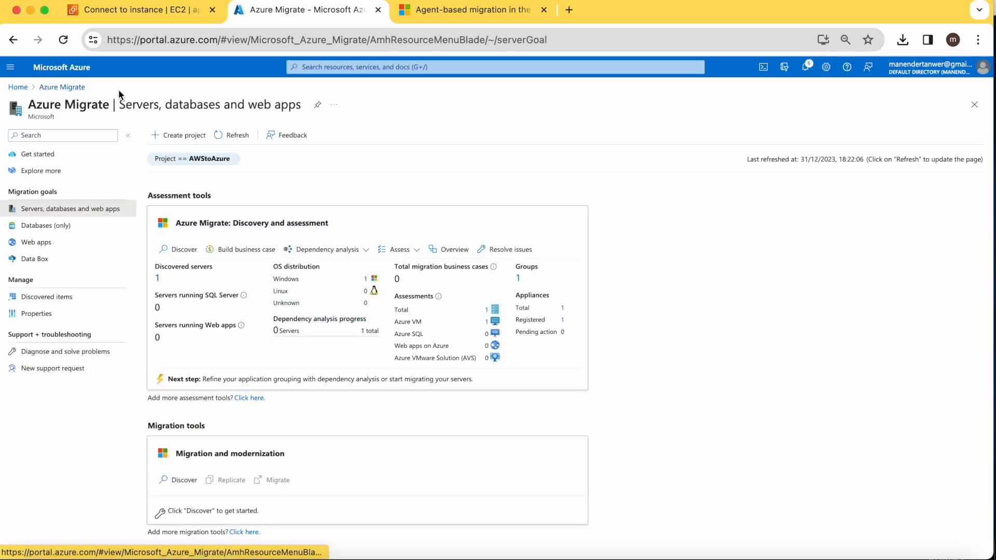
left_click(182, 481)
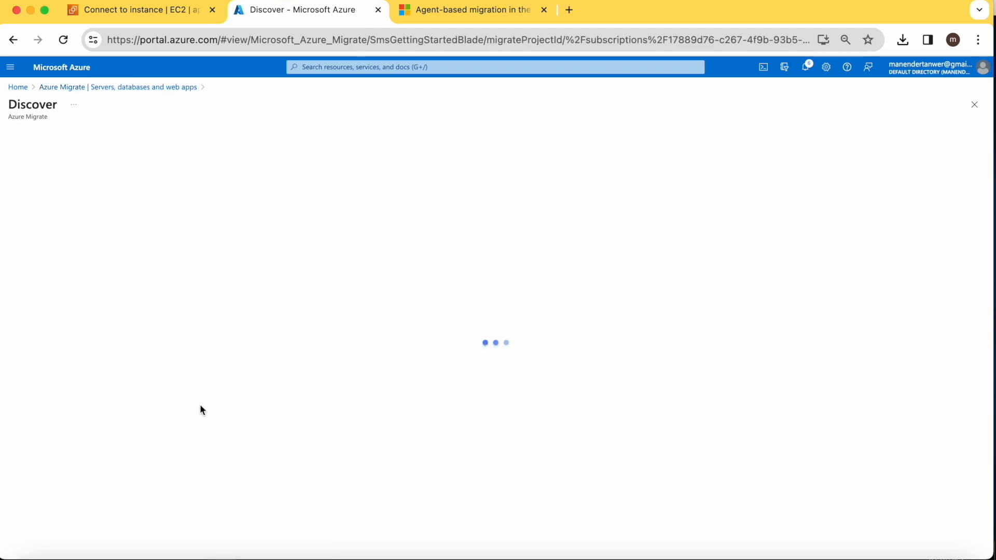
left_click(361, 155)
left_click(201, 195)
left_click(183, 221)
left_click(148, 231)
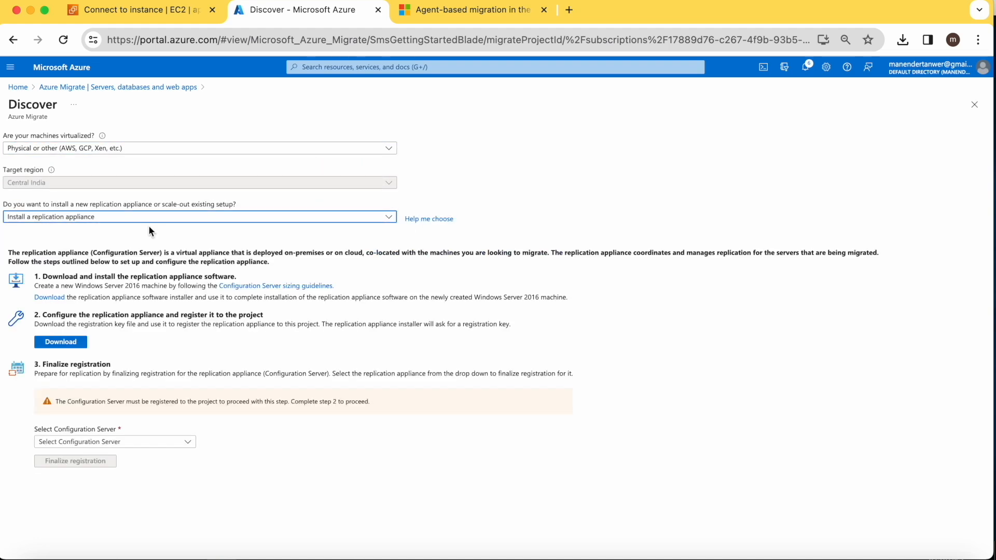
left_click(150, 442)
left_click(130, 455)
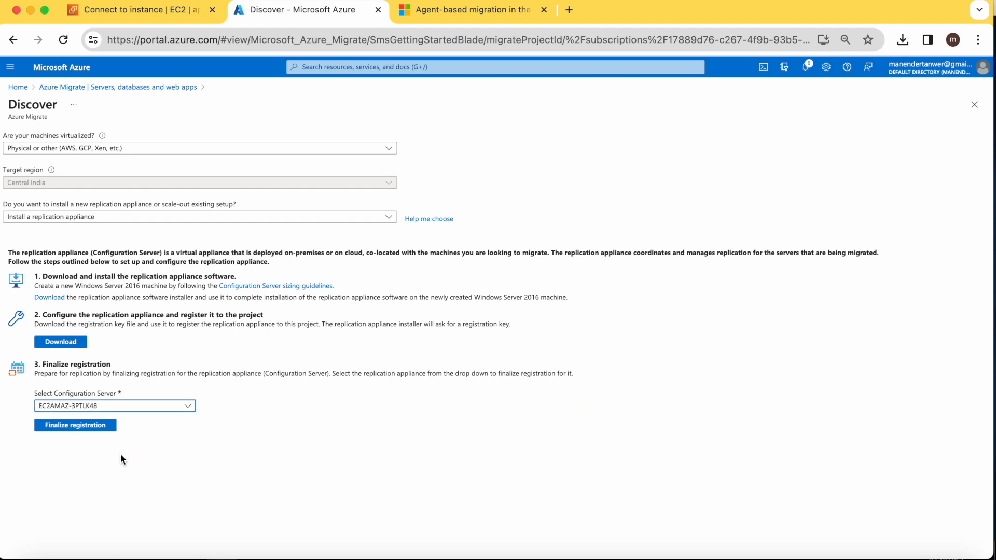
left_click(89, 428)
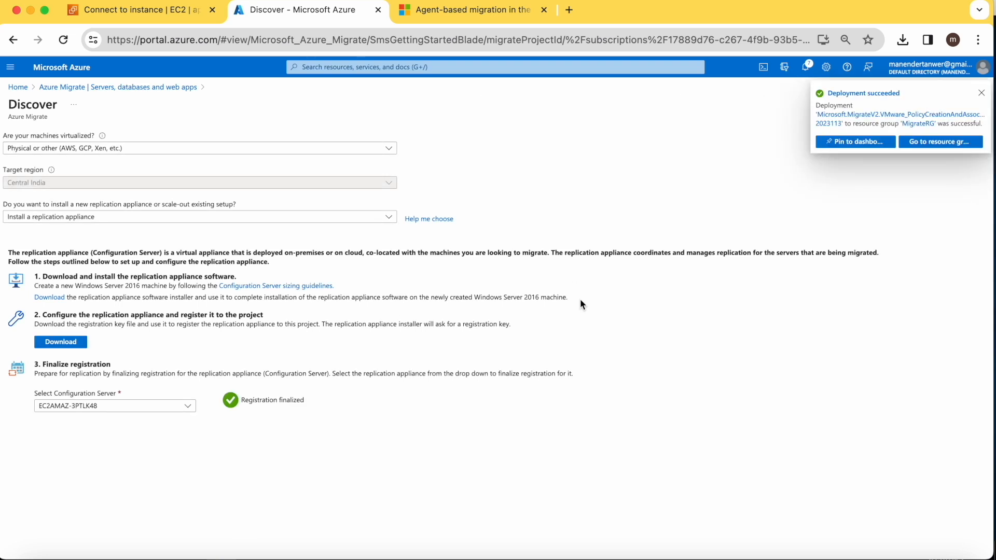
left_click(155, 86)
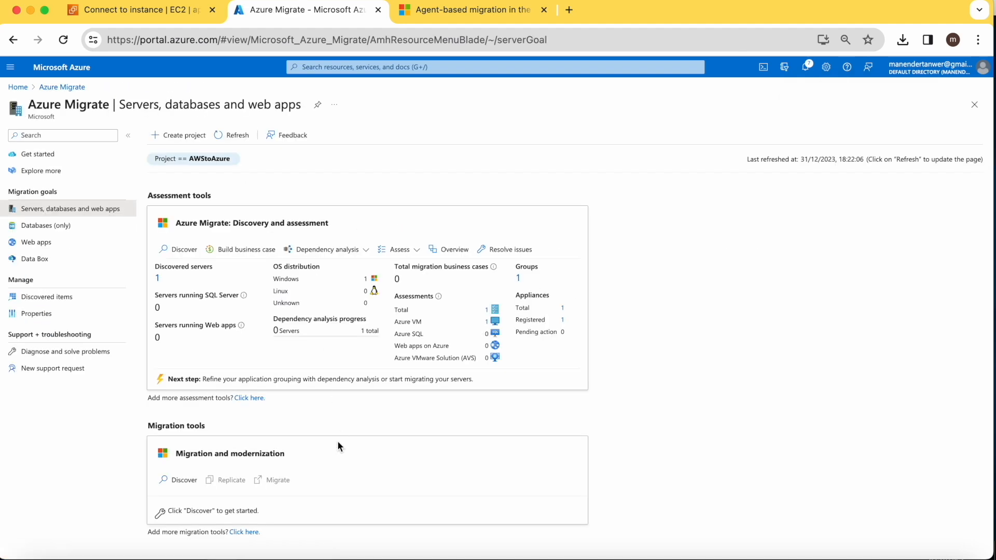
Step: Refresh the migration tools and open the Discovered servers list showing EC2AMAZ-0KSL5P1
left_click(238, 135)
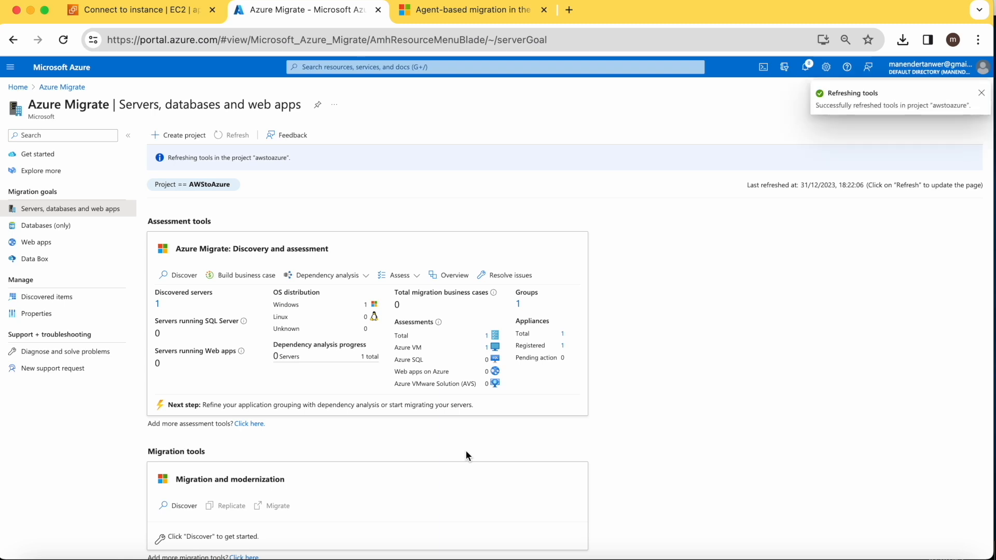
scroll(466, 452, "down", 3)
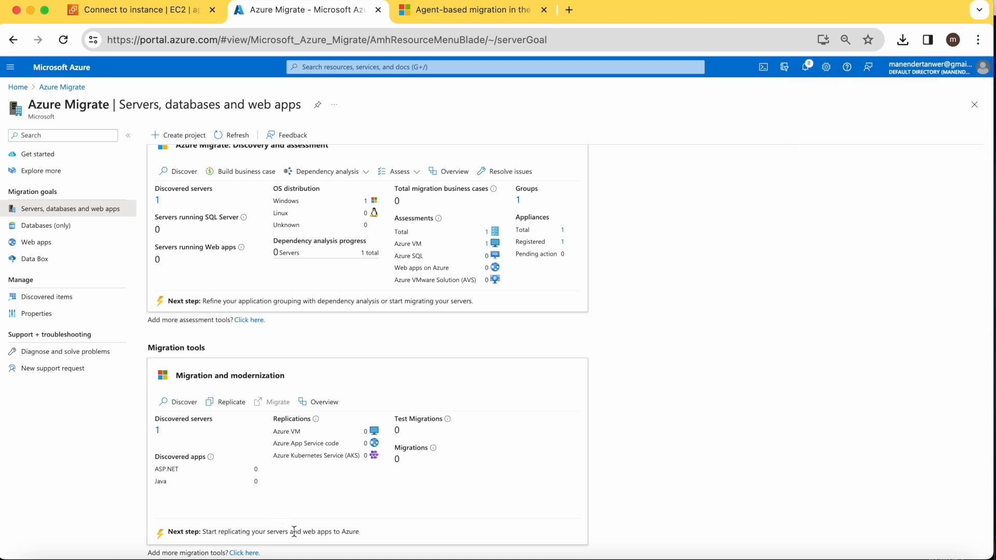
left_click(158, 433)
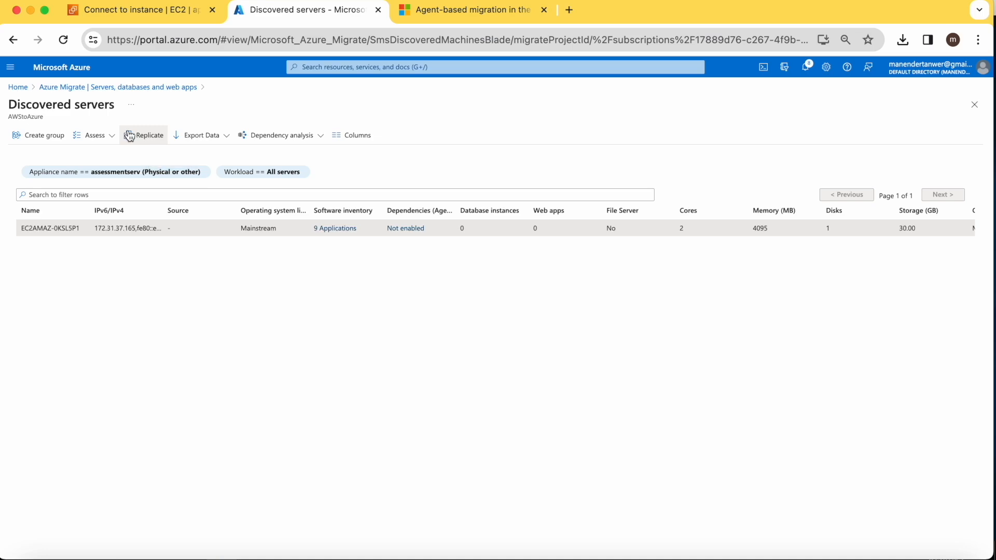
Step: Go back to the Azure Migrate overview, then switch to prodserver's AWS Connect to instance tab
left_click(114, 87)
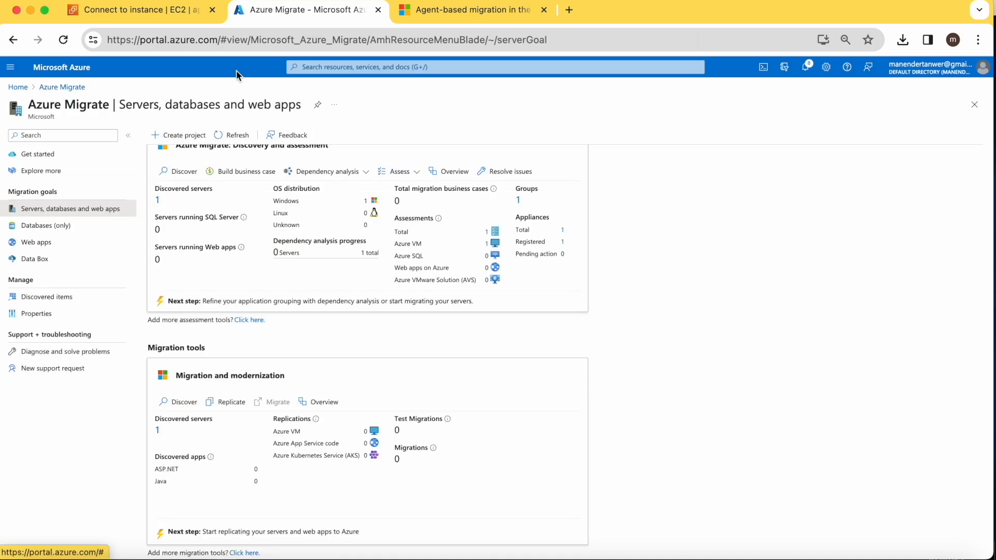
left_click(177, 15)
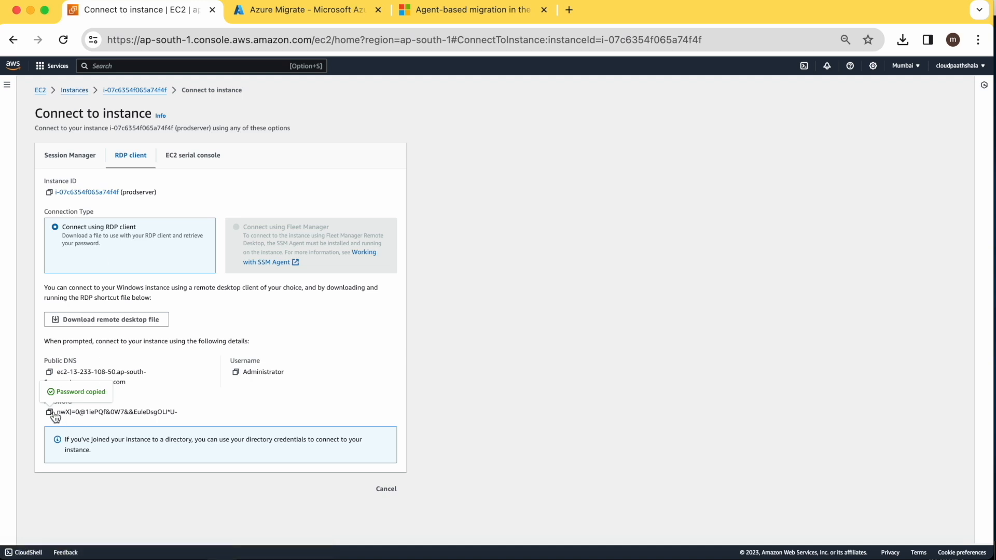
Step: Reconnect to prodserver via the downloaded prodserver (3).rdp, minimize it, and open File Explorer on Migratorserv
left_click(120, 321)
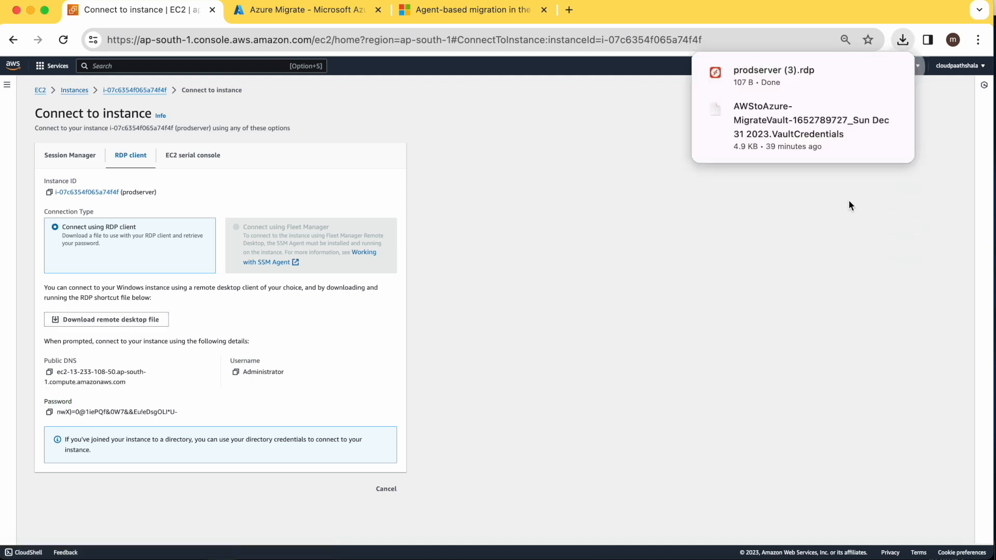
left_click(817, 79)
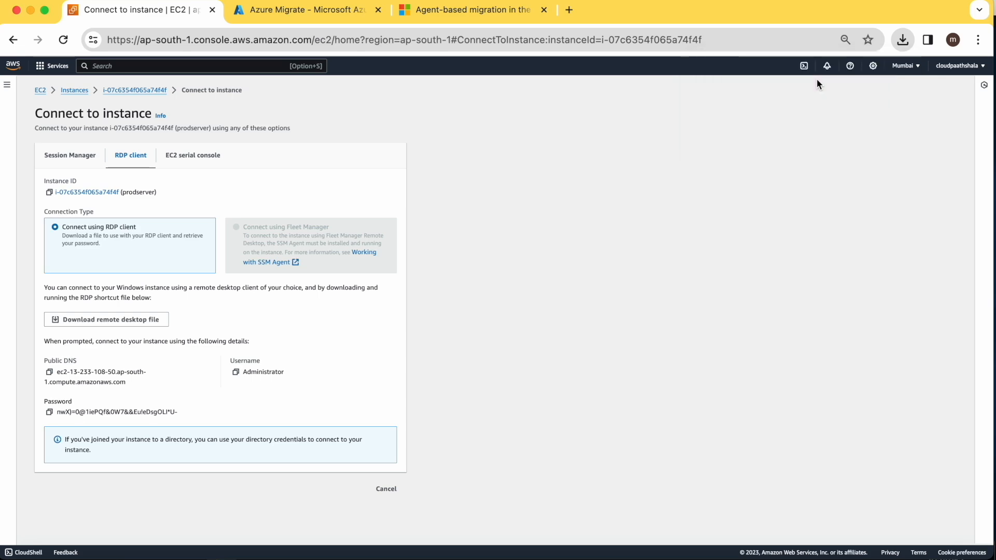
left_click(530, 352)
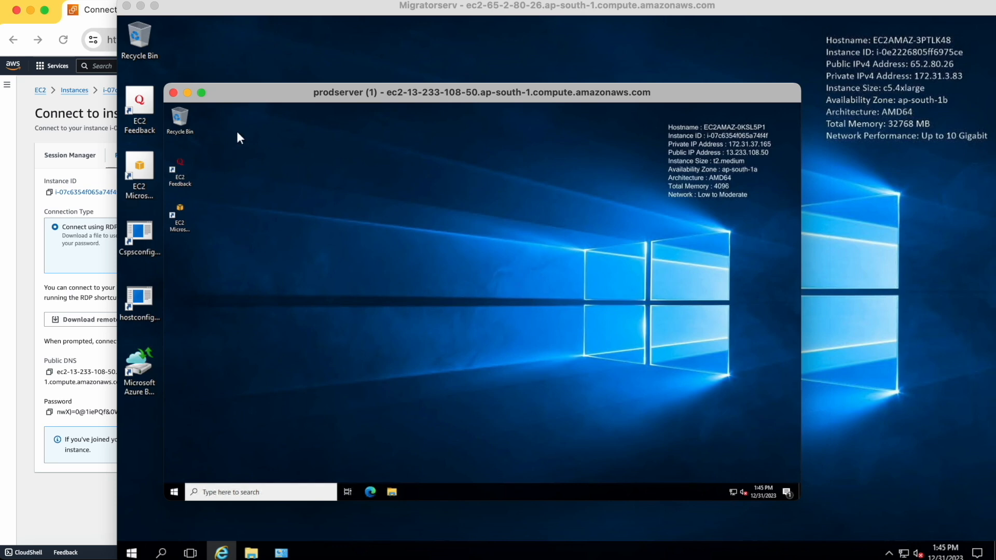
left_click(189, 94)
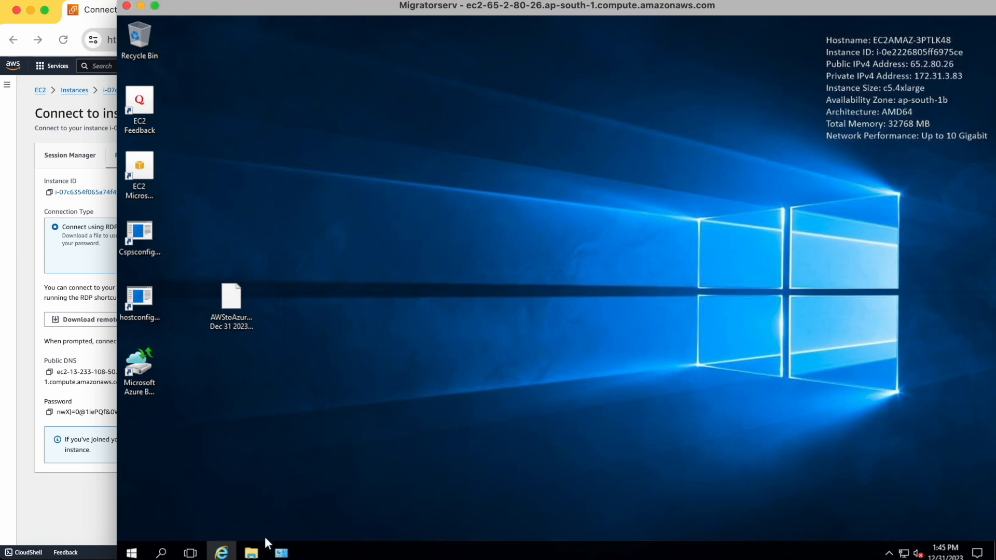
left_click(252, 553)
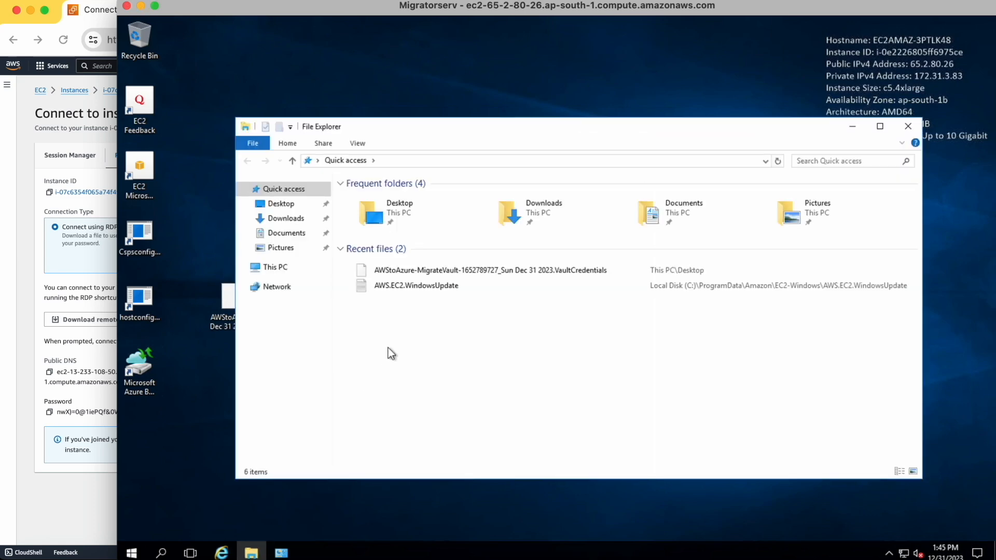
Step: With hidden items shown, browse to C:\ProgramData\ASR\home\svsystems\pushinstallsvc\repository
left_click(286, 267)
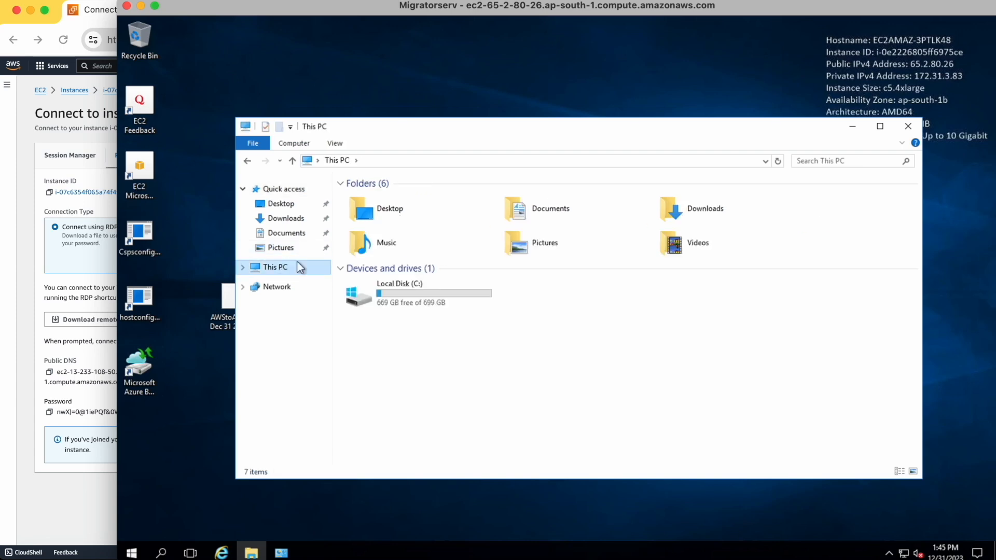
double_click(443, 301)
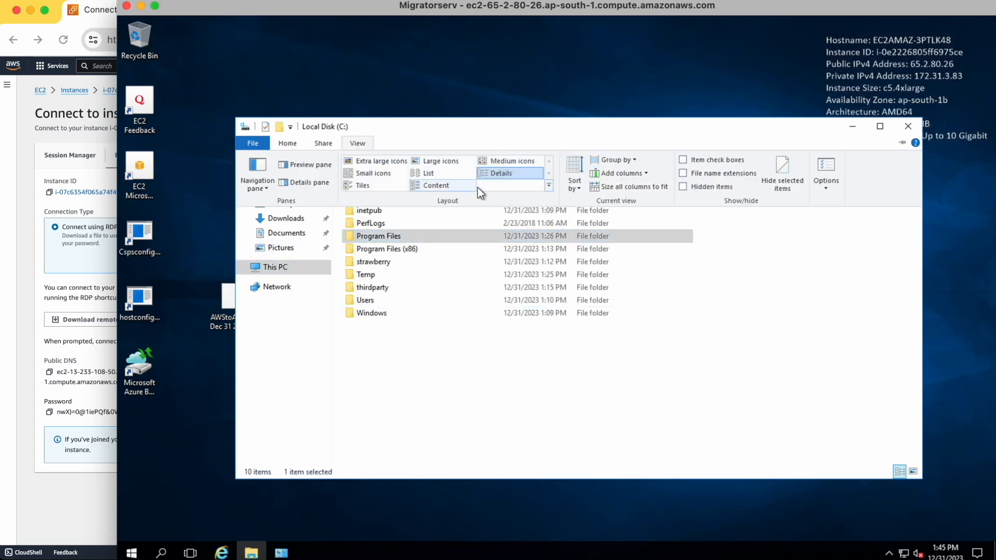
left_click(684, 187)
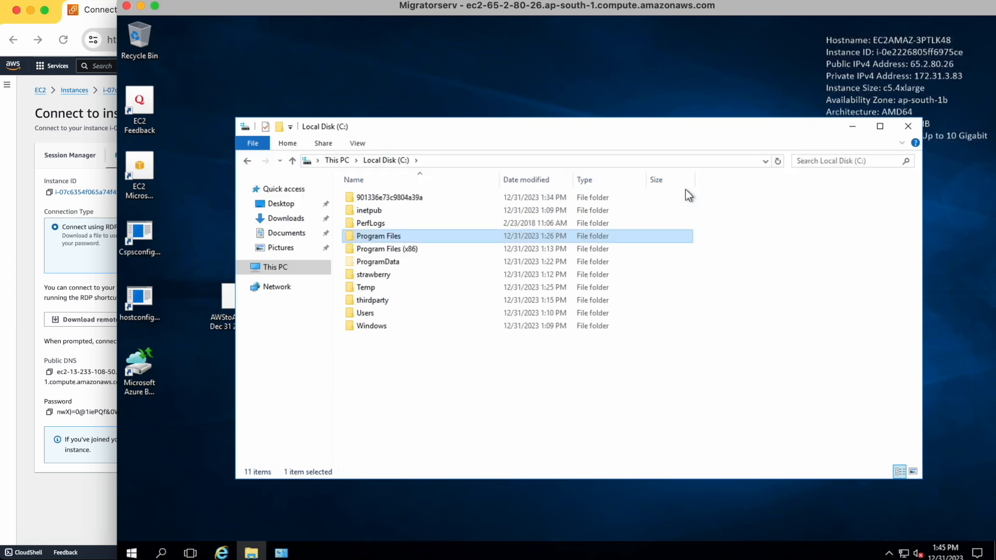
double_click(399, 263)
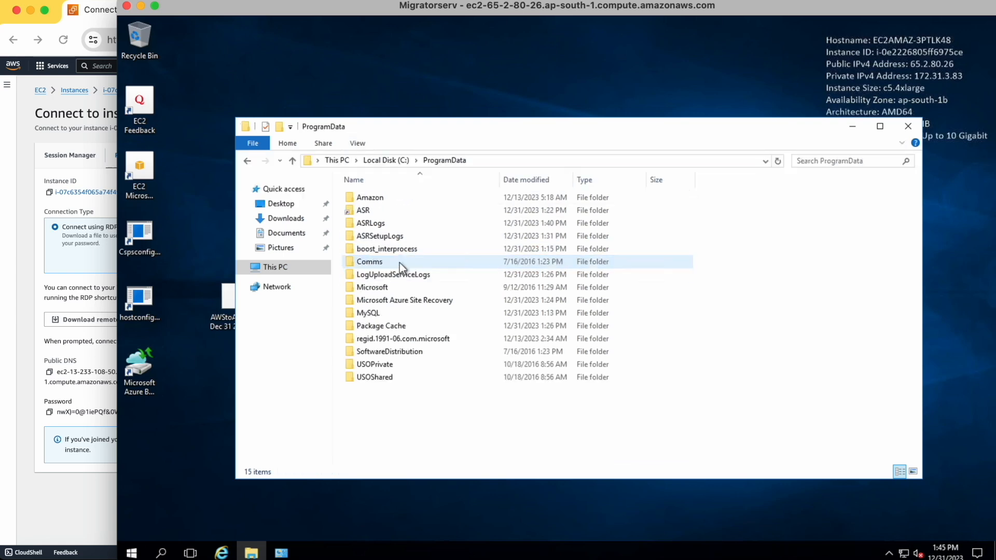
double_click(390, 212)
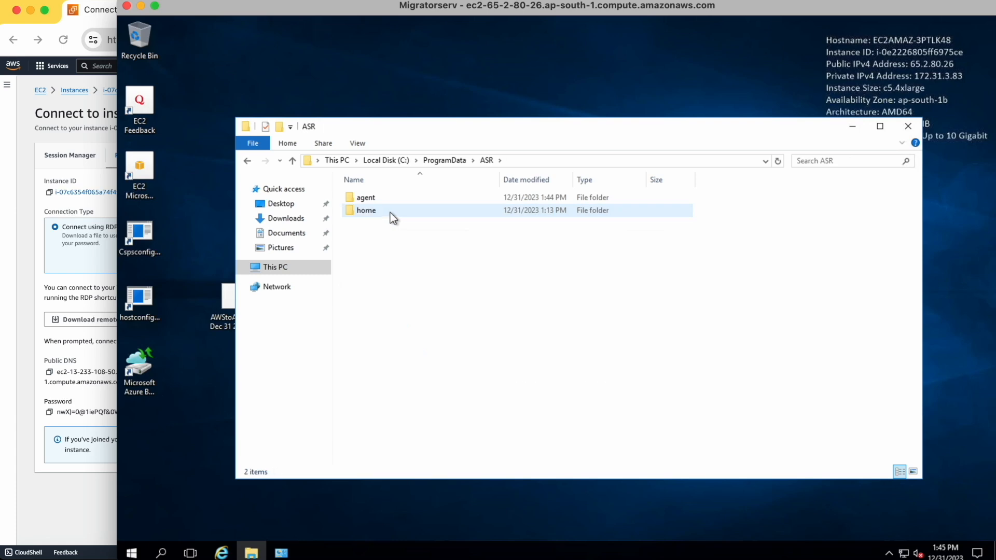
double_click(390, 213)
left_click(391, 203)
double_click(391, 203)
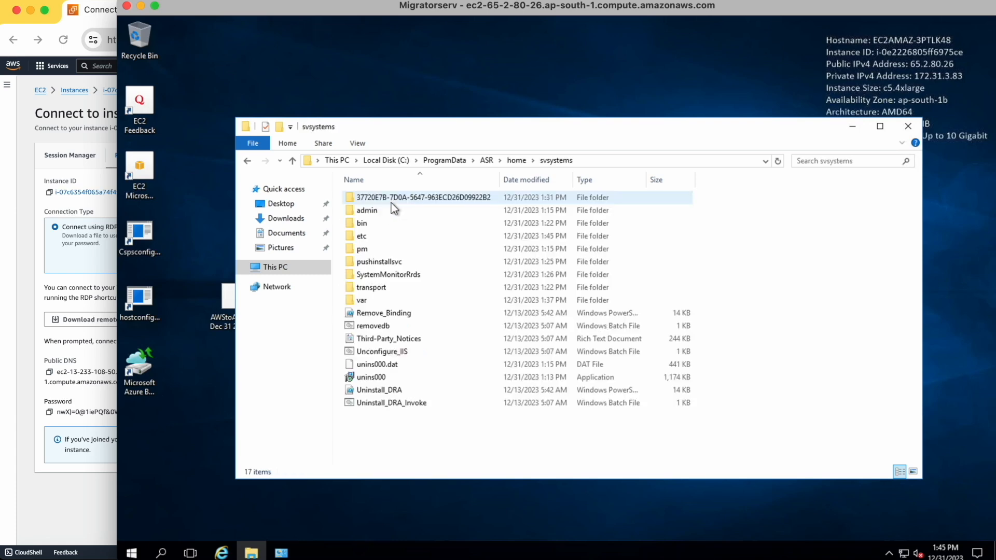
double_click(404, 264)
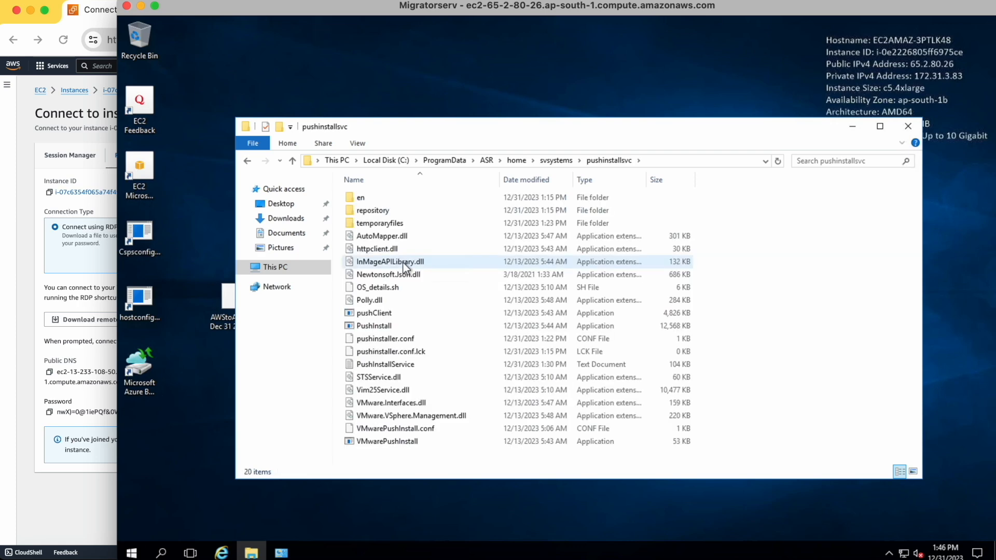
double_click(403, 212)
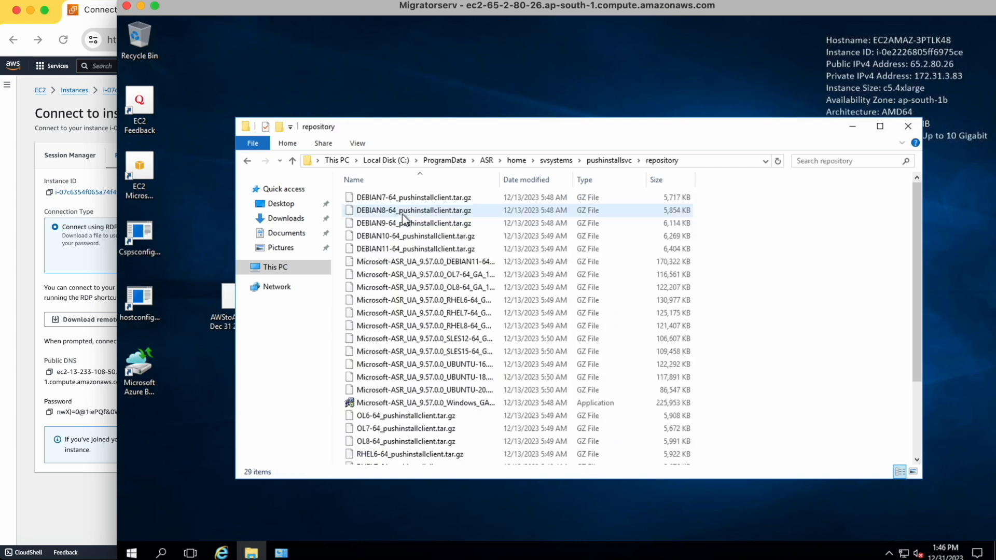
Step: Copy the 9.57.0.0 Windows unified agent installer and paste it onto the prodserver desktop
left_click(421, 403)
right_click(421, 403)
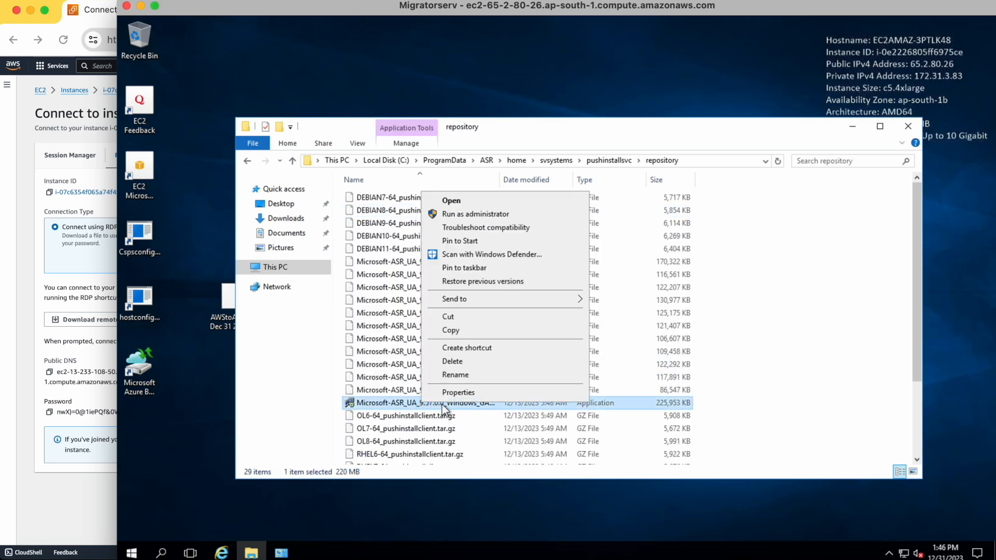
left_click(474, 332)
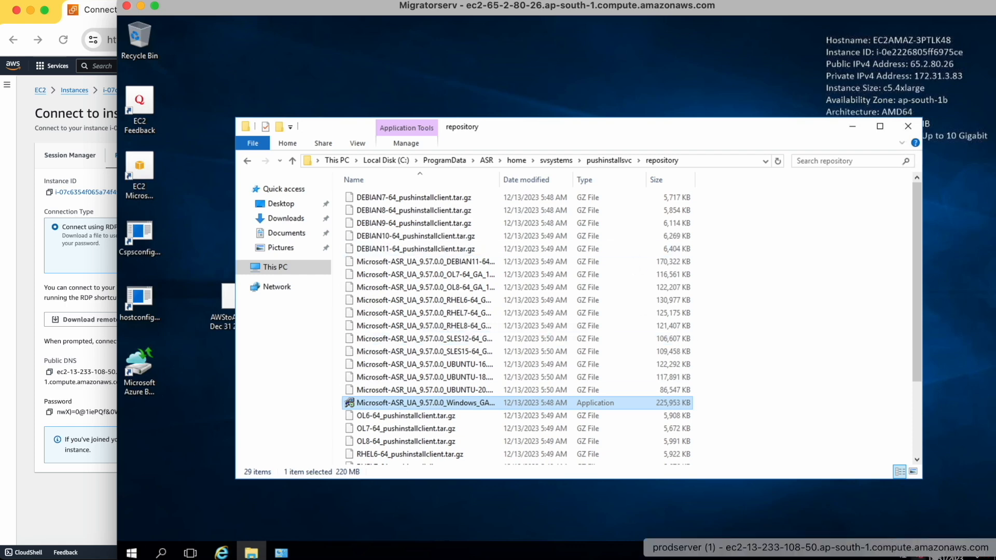
left_click(820, 558)
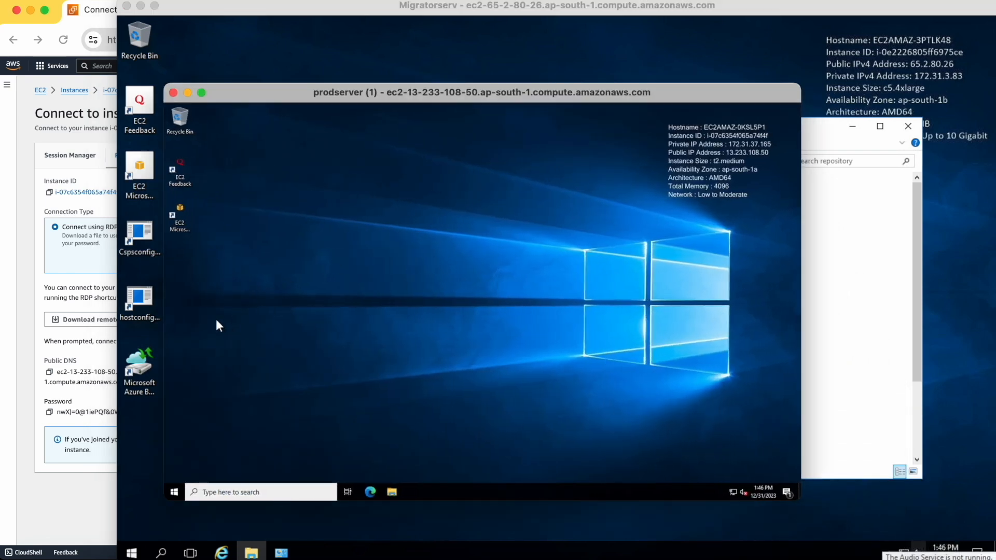
right_click(216, 321)
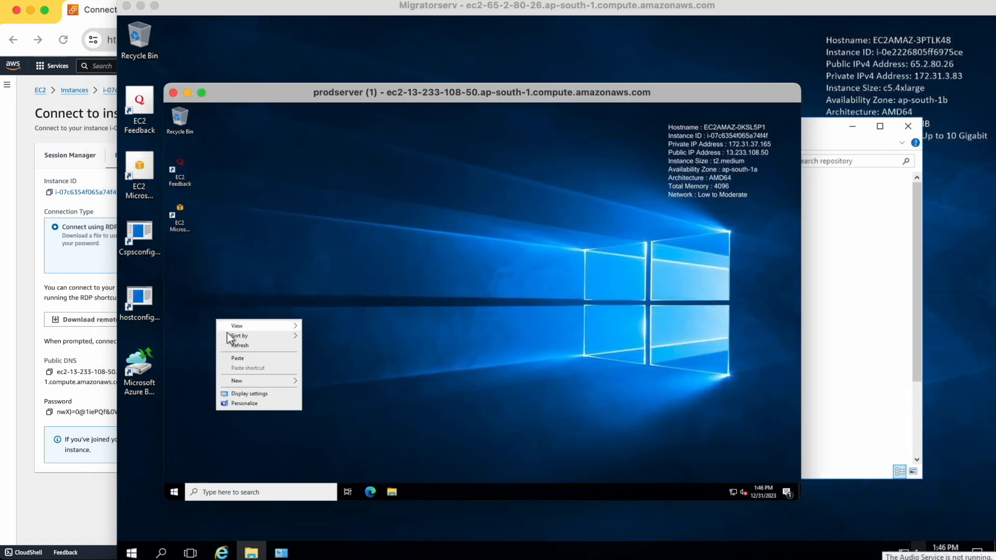
left_click(241, 358)
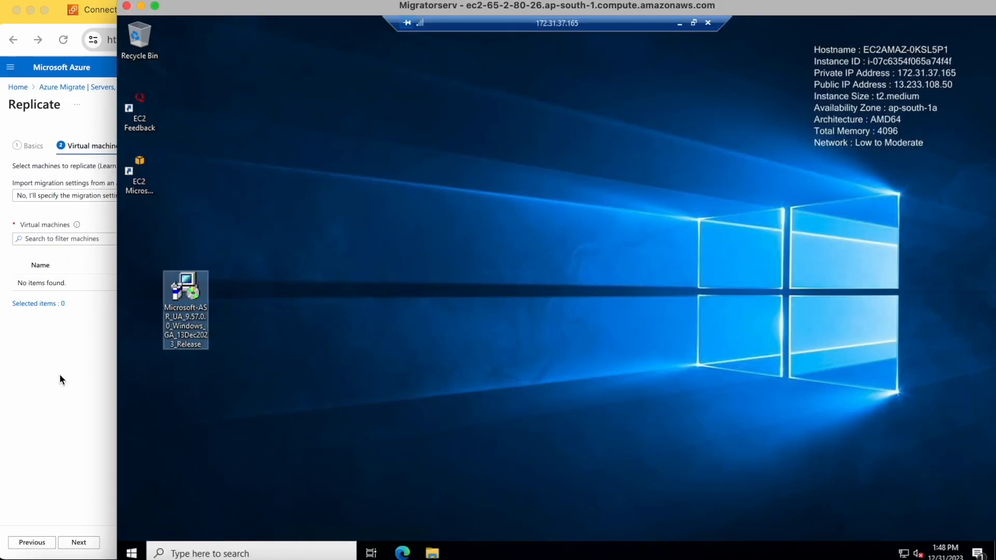
left_click(60, 373)
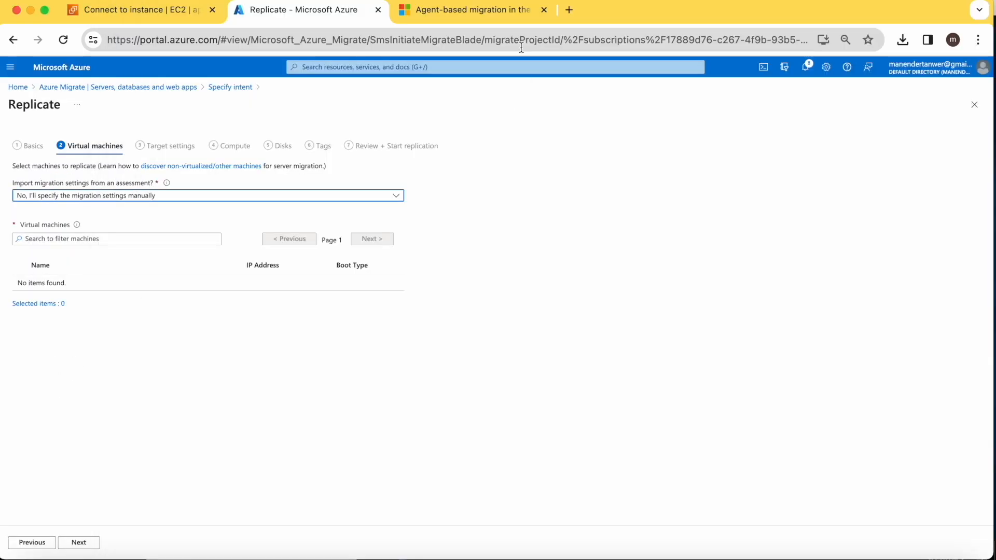
Step: Search Google in a new tab for the shortened installer file name
left_click(569, 10)
type("Microsoft-ASR_UA_9.57.0.0_Windows_GA_13Dec2023_Release")
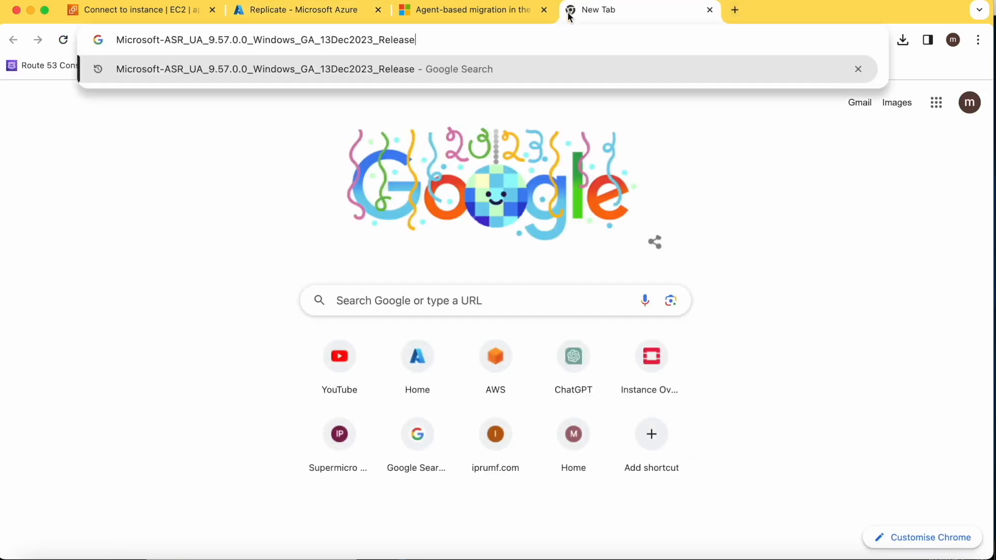
key("BackSpace")
key("BackSpace")
key("BackSpace")
key("BackSpace")
key("BackSpace")
key("BackSpace")
key("BackSpace")
key("BackSpace")
key("BackSpace")
key("BackSpace")
key("BackSpace")
key("BackSpace")
key("BackSpace")
key("BackSpace")
key("BackSpace")
key("BackSpace")
key("BackSpace")
key("Return")
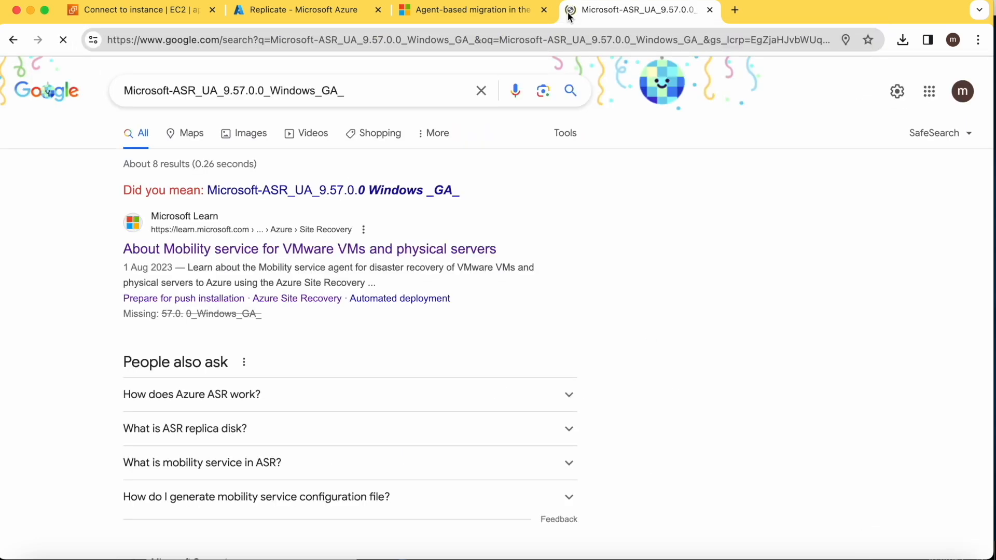
Step: Open the Update Rollup 36 article and copy the Windows Mobility Service 9.24.5211.1 download link
scroll(318, 291, "down", 7)
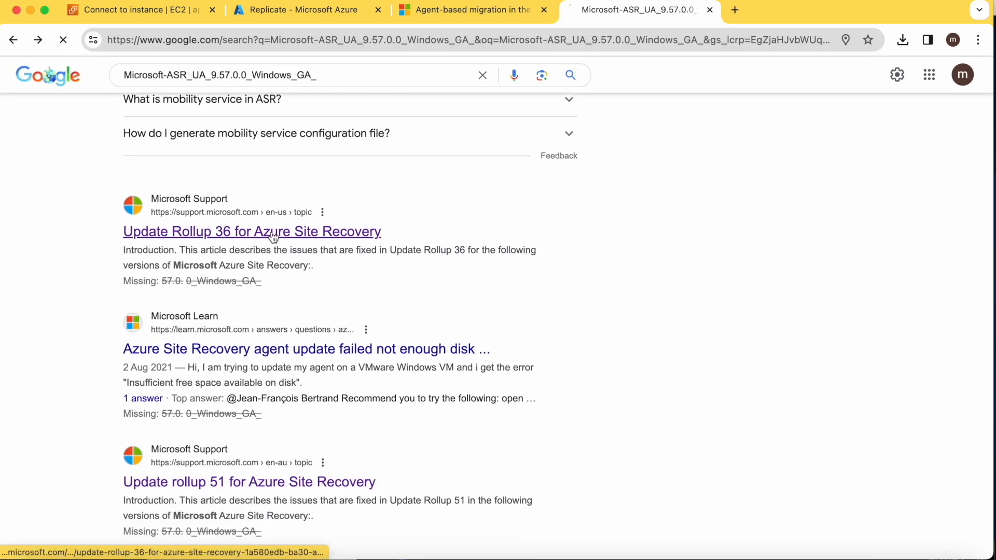
left_click(273, 237)
scroll(499, 323, "down", 3)
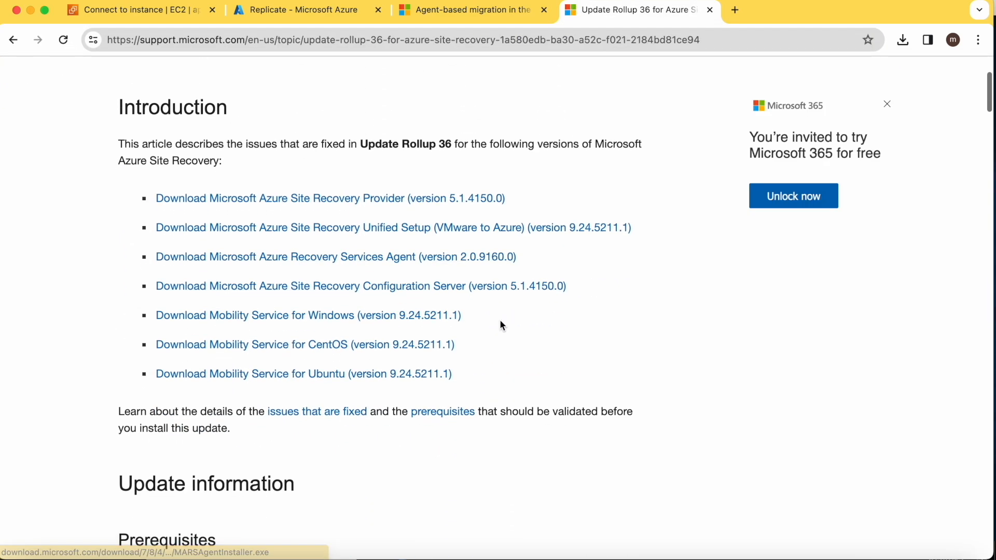
right_click(310, 322)
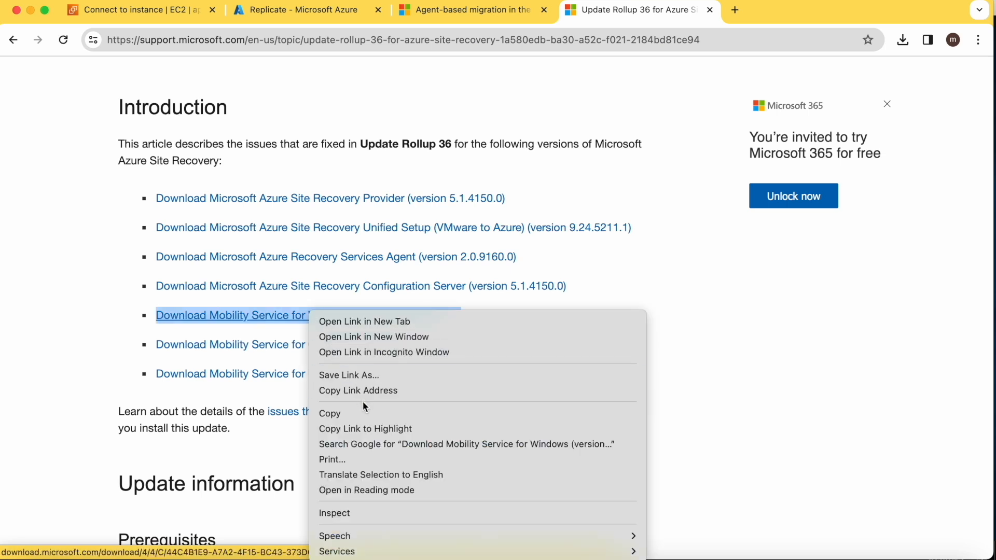
left_click(382, 391)
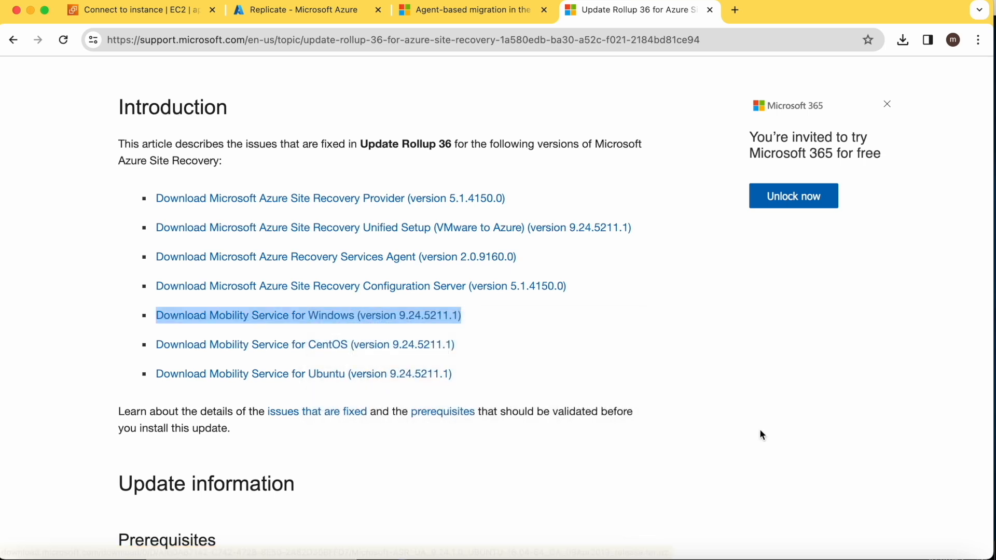
left_click(750, 558)
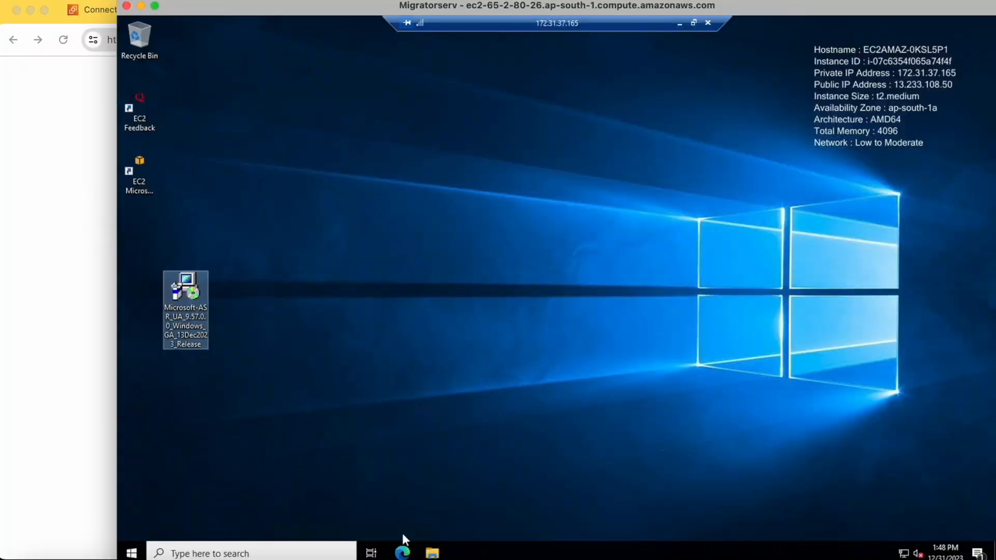
Step: Download the 9.24.1.0 Windows agent installer in Edge on the remote server and run it
left_click(403, 553)
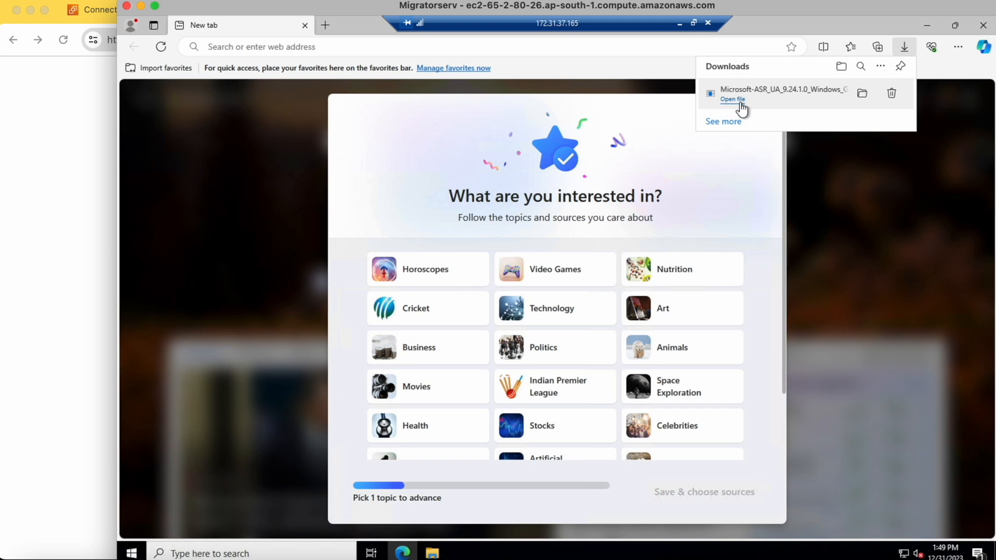
left_click(741, 103)
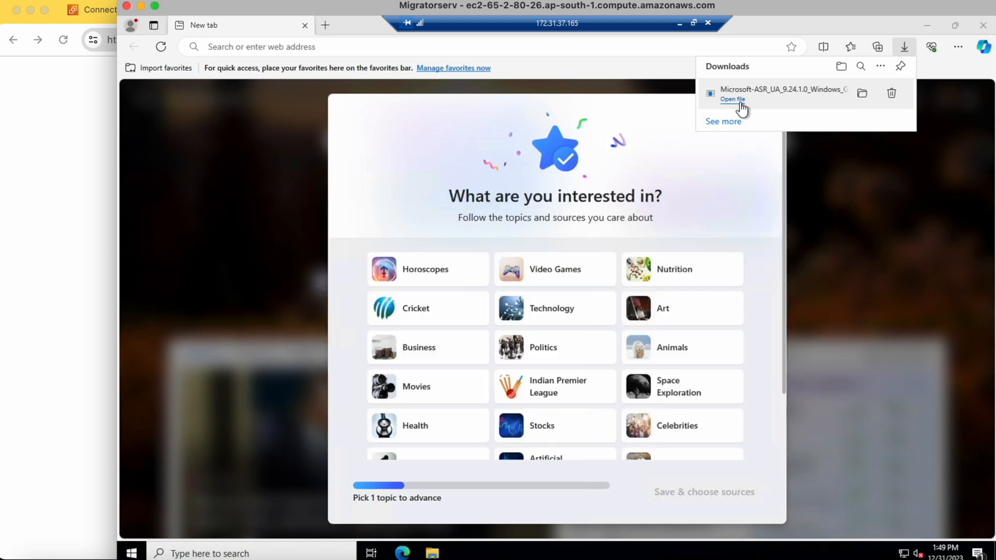
left_click(926, 26)
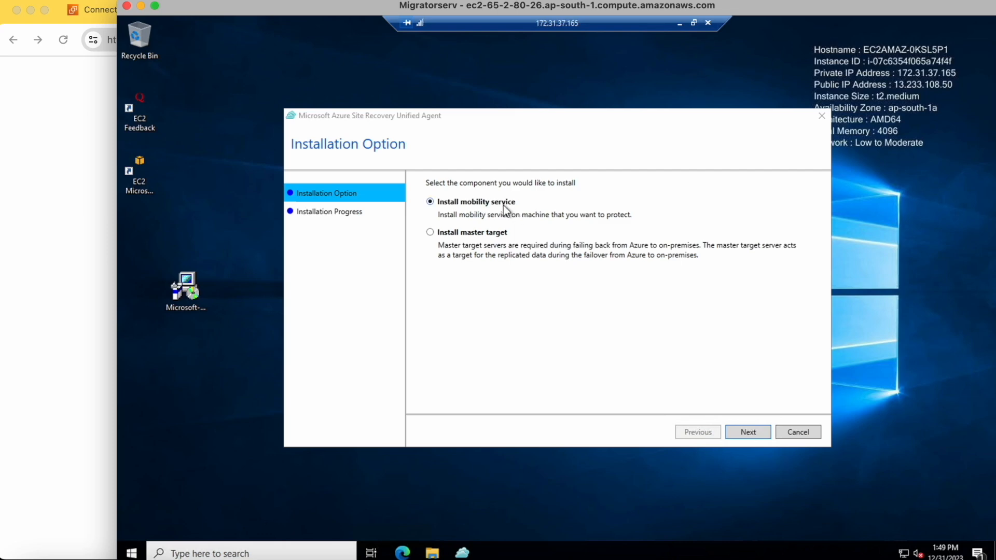
Step: Install the mobility service with the Unified Agent setup and proceed to its configuration
left_click(747, 433)
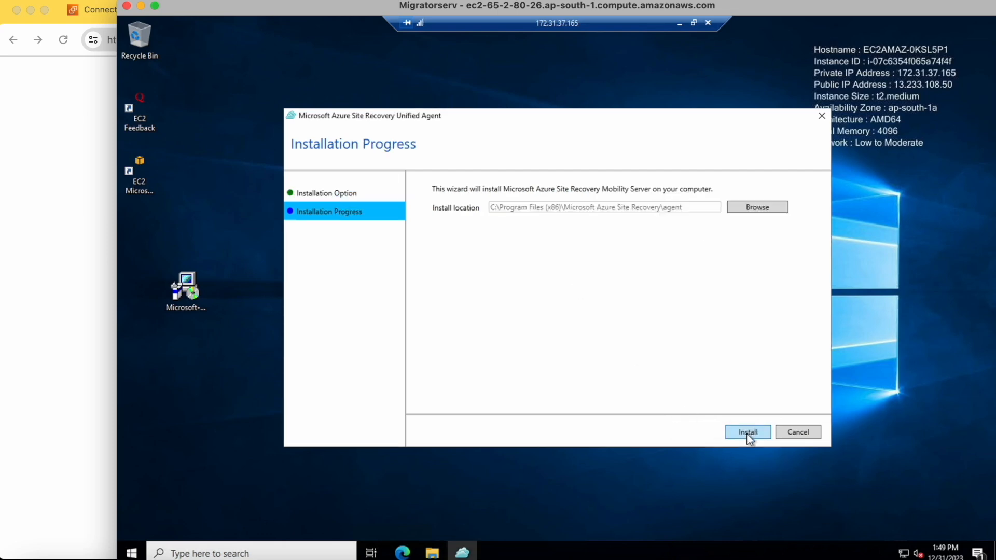
left_click(747, 433)
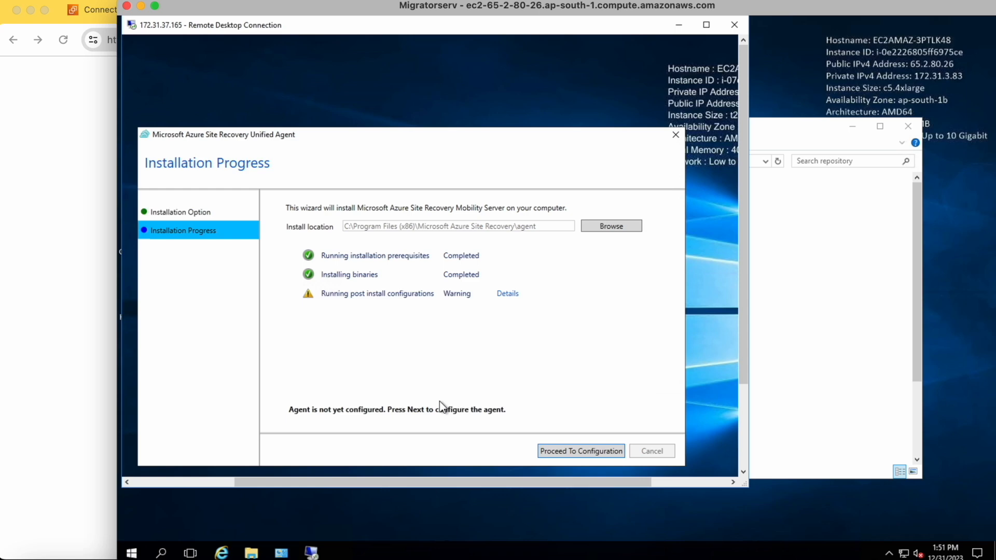
left_click(554, 451)
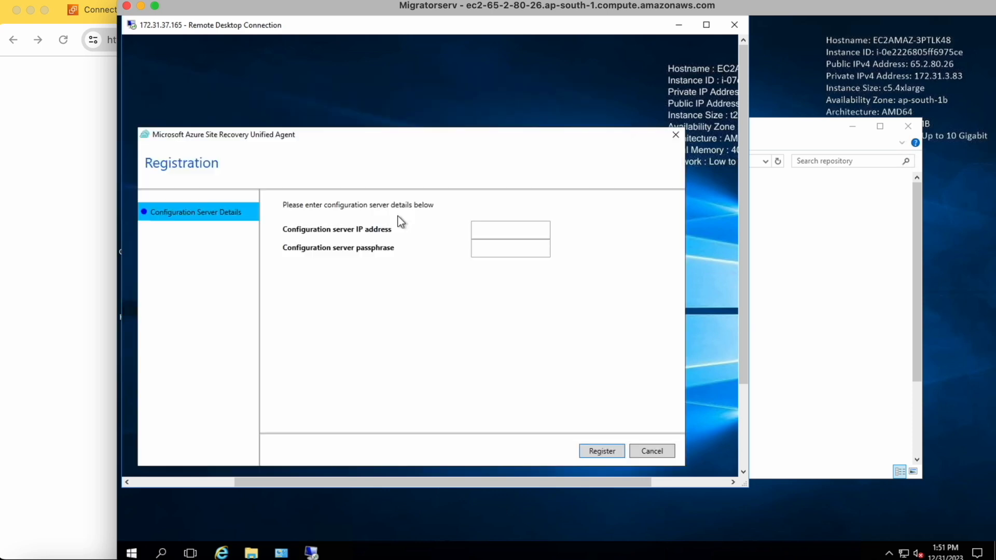
Step: Enter 172.31.3.83 as the configuration server IP address, correcting a typo
left_click(494, 231)
type("1")
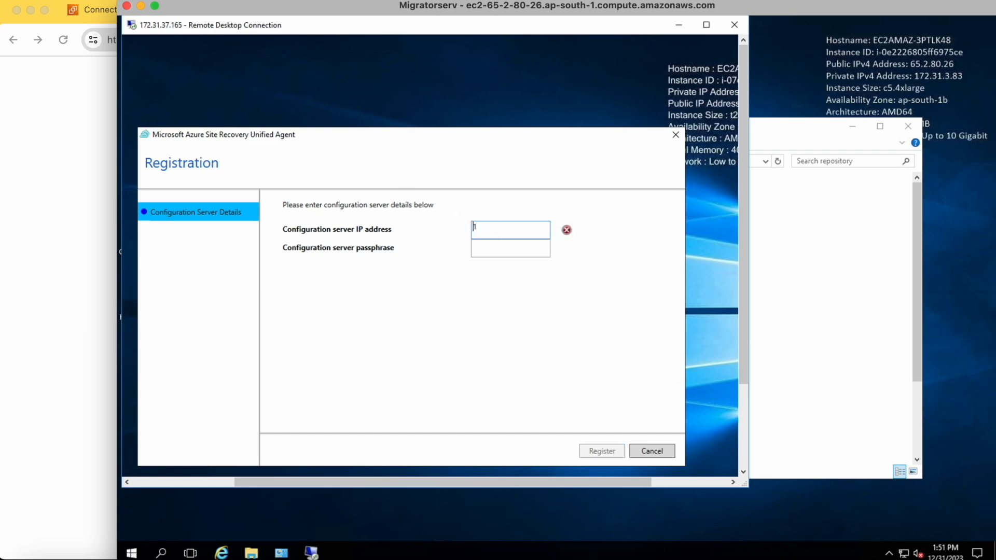
type("72.31.2.83")
key("BackSpace")
key("BackSpace")
key("BackSpace")
key("BackSpace")
type("3.83")
left_click(509, 253)
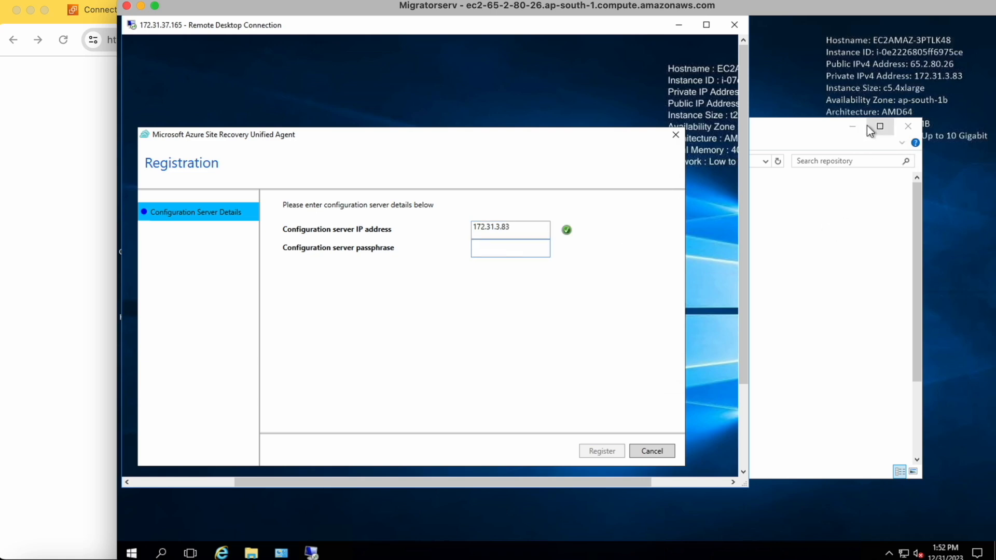
Step: Copy the stored passphrase from the notes document into the configuration server passphrase field
left_click(853, 128)
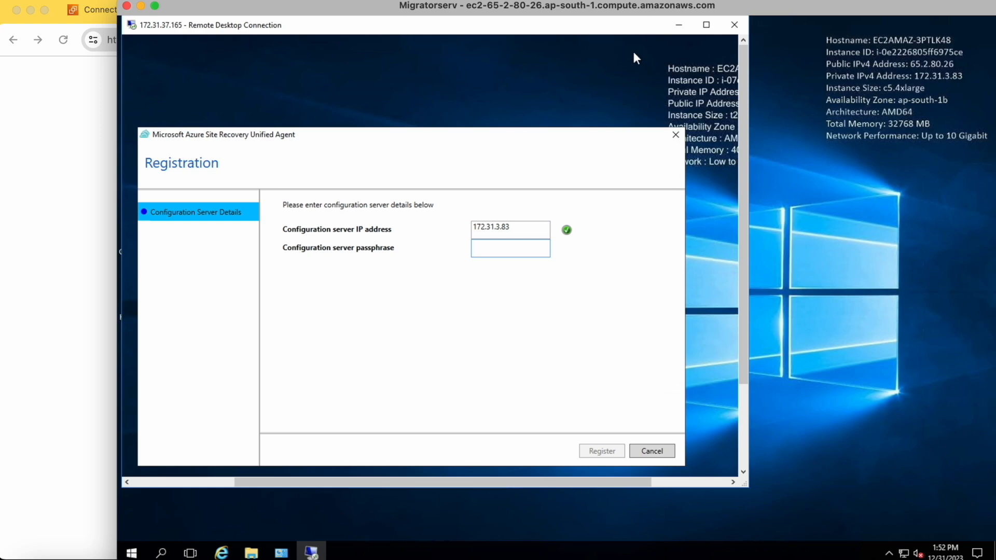
left_click_drag(625, 36, 647, 52)
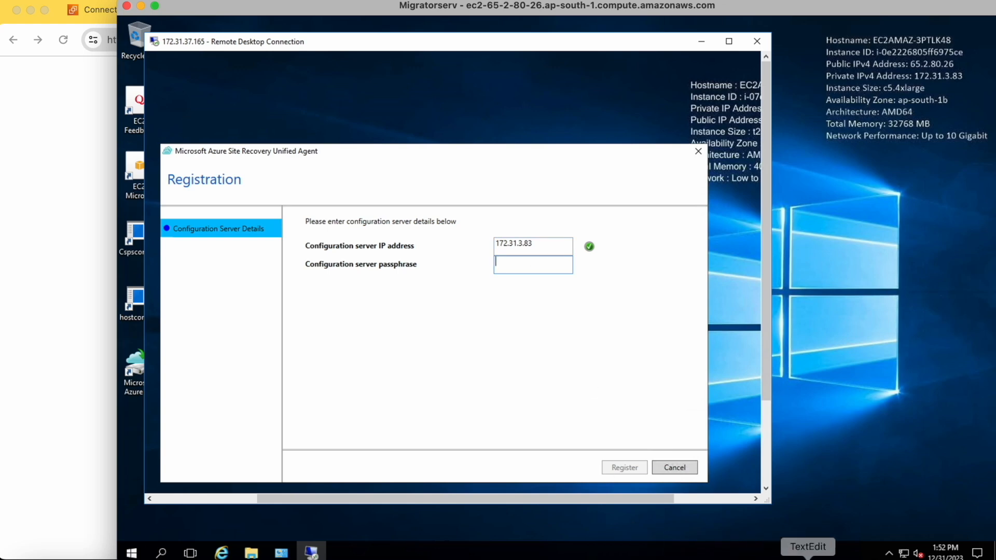
left_click(809, 558)
double_click(115, 89)
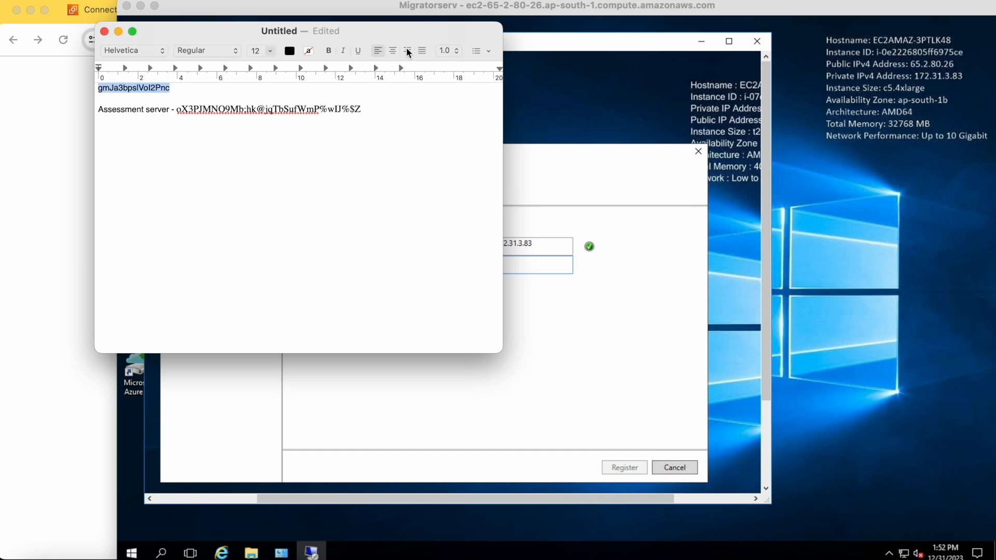
left_click(118, 32)
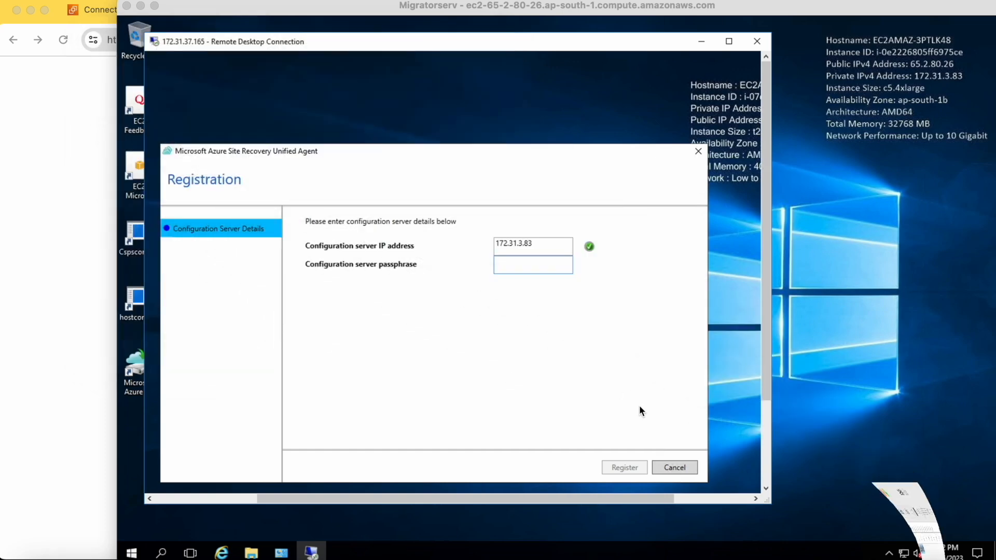
left_click(537, 267)
key("ctrl+v")
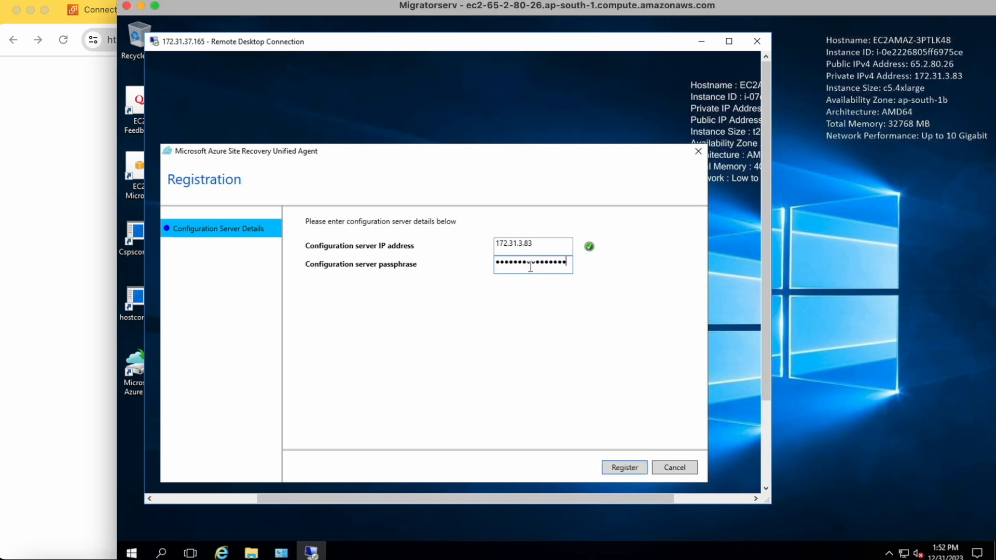
Step: Register with the configuration server, acknowledge the restart notice, and finish the wizard
left_click(629, 466)
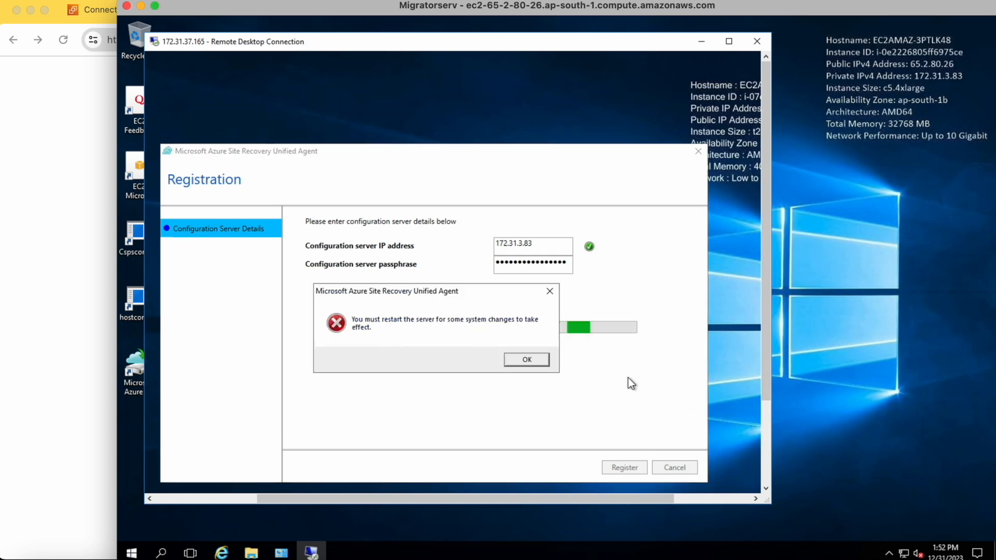
left_click(519, 357)
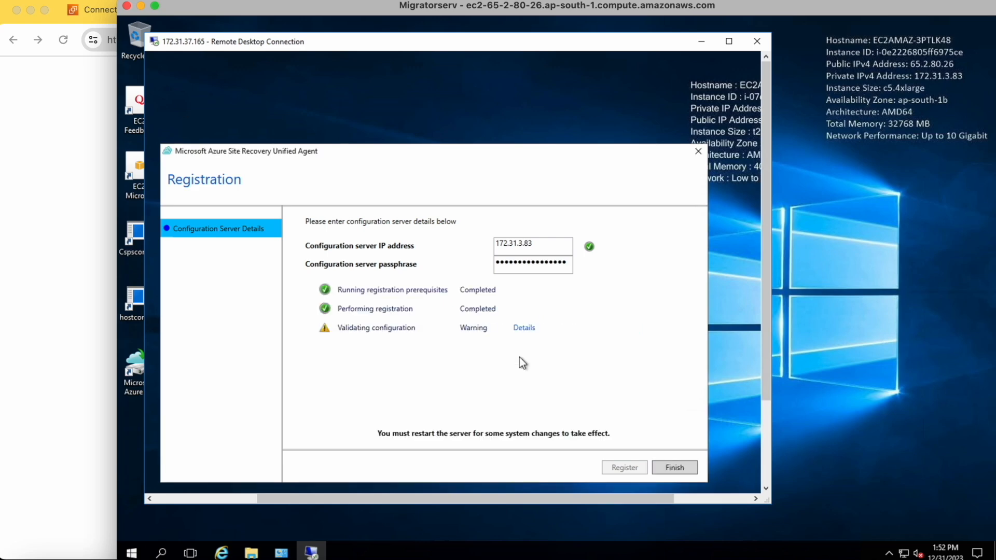
left_click(661, 468)
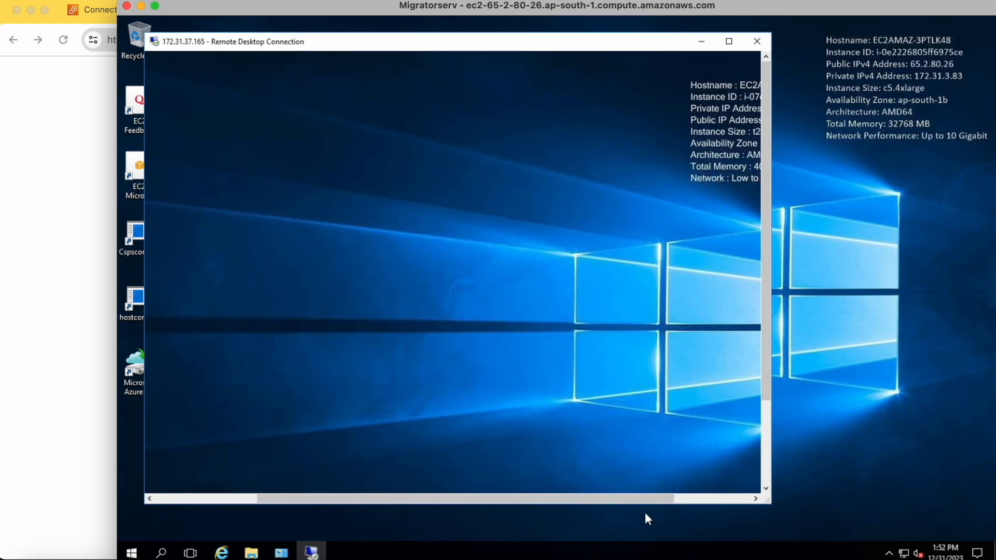
left_click_drag(642, 499, 499, 495)
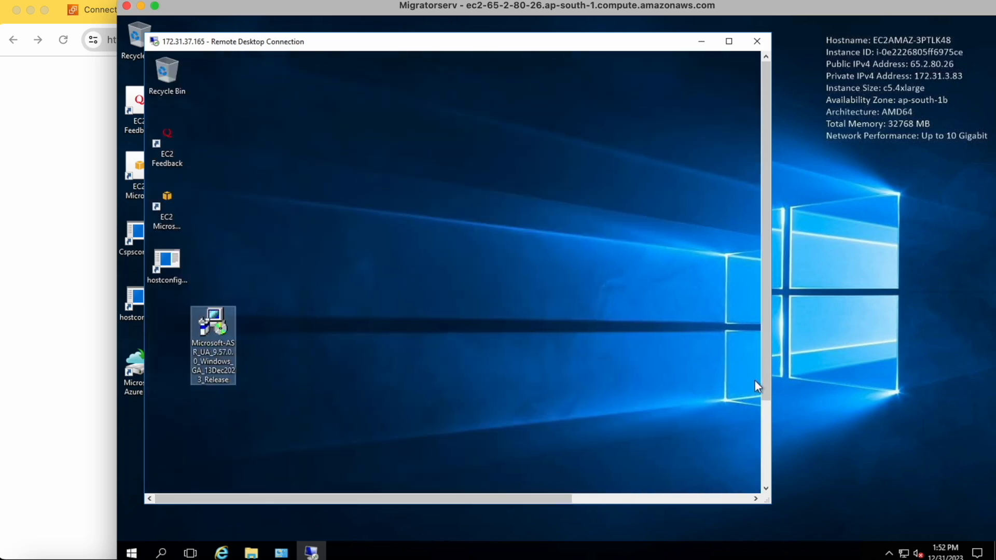
left_click_drag(767, 369, 762, 473)
left_click(158, 482)
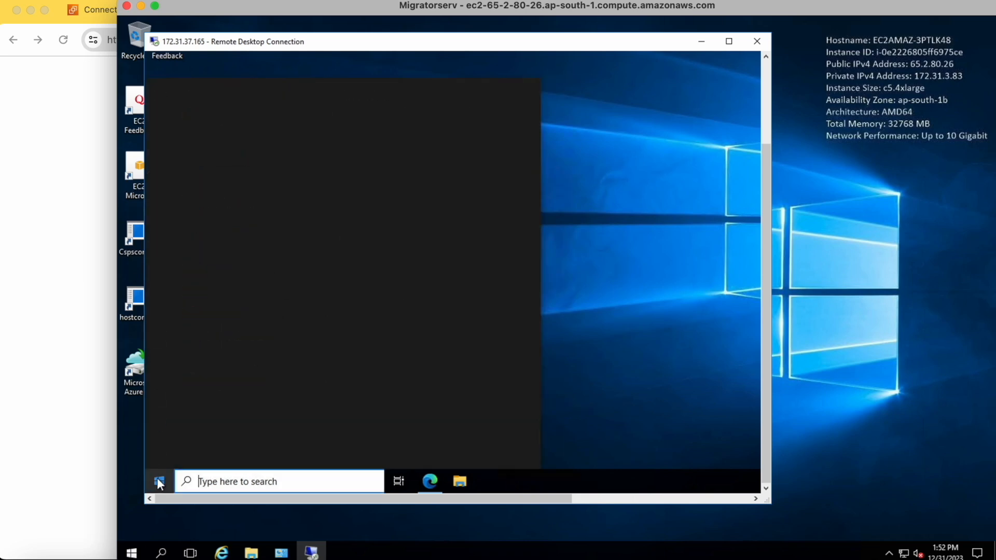
left_click(160, 455)
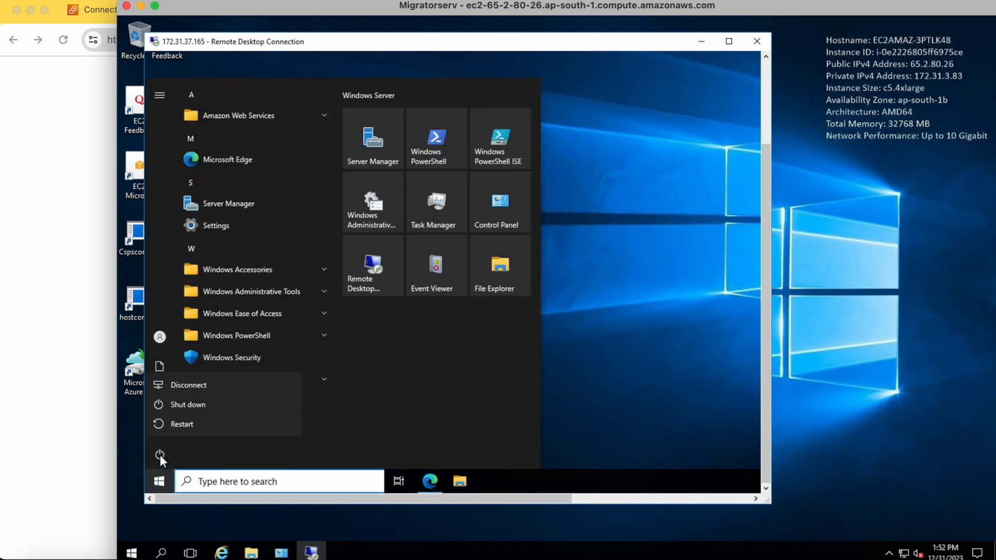
Step: Restart the remote Windows server with the reason Other (Planned)
left_click(190, 426)
left_click(226, 394)
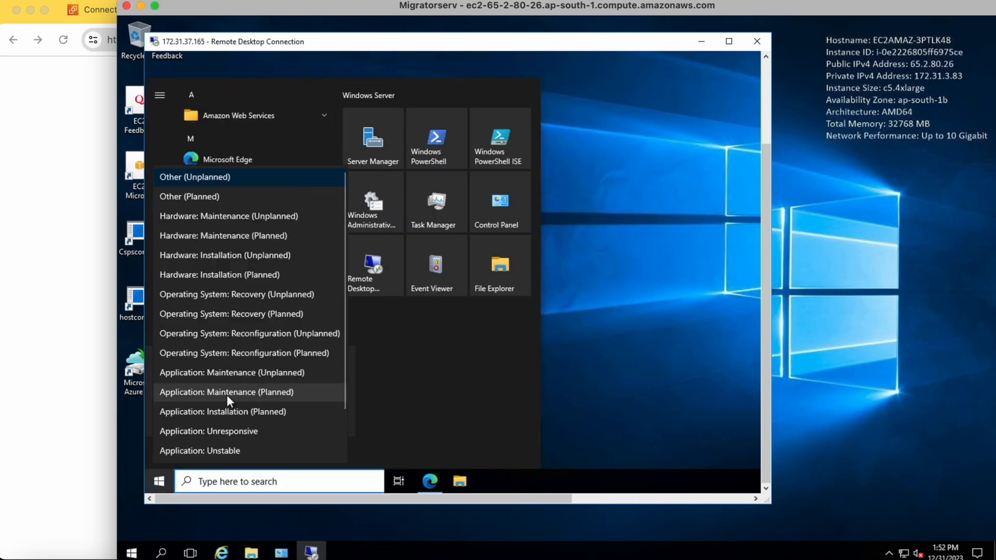
left_click(226, 196)
left_click(319, 418)
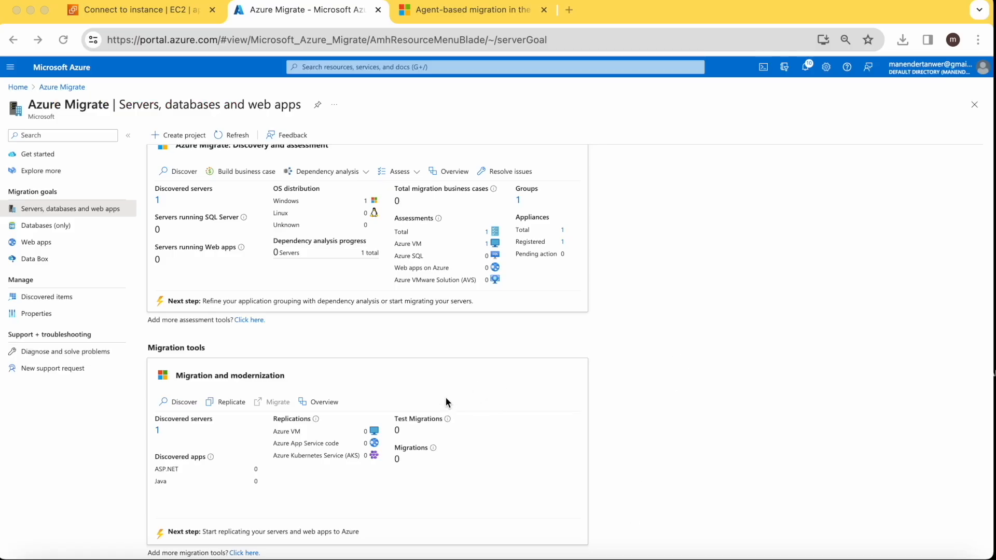
Step: Start replication for Physical or other machines using the EC2AMAZ-3PTLK48 appliance
left_click(224, 402)
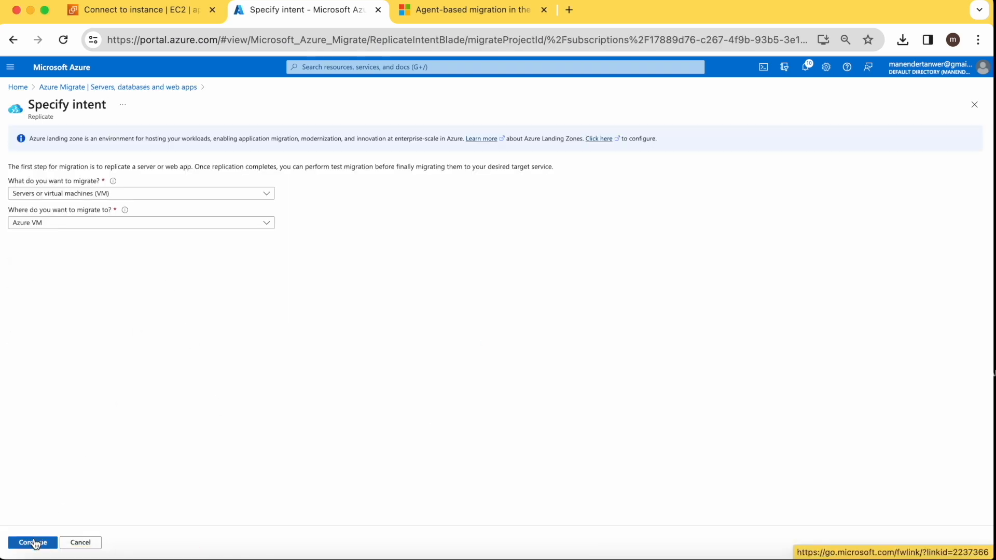
left_click(33, 543)
left_click(187, 213)
left_click(124, 254)
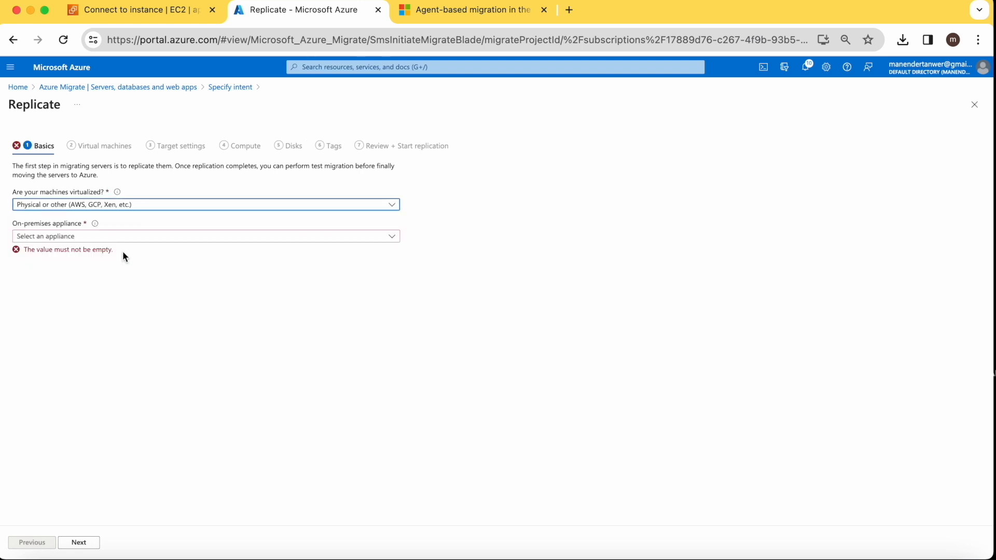
left_click(118, 237)
left_click(100, 251)
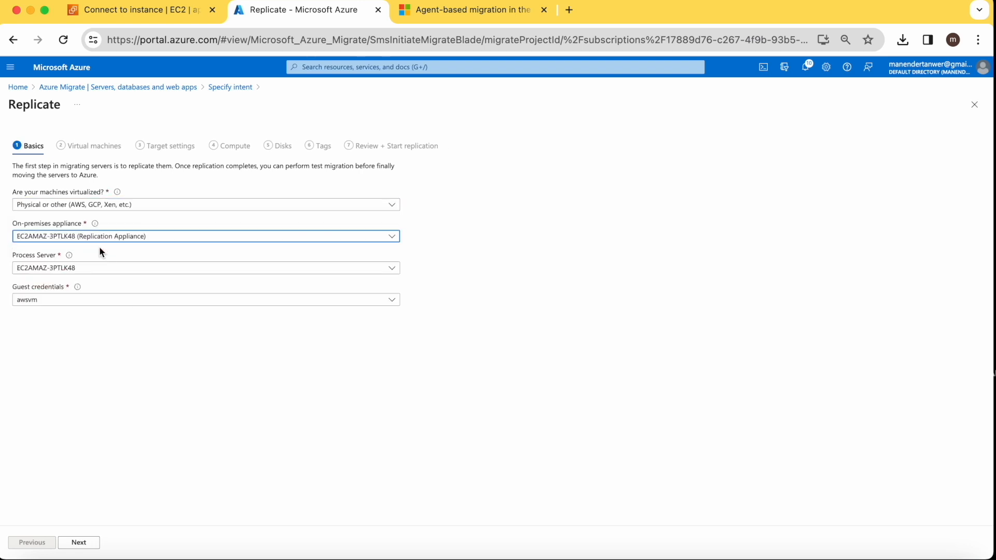
left_click(79, 542)
Step: Choose manual migration settings, select EC2AMAZ-0KSL5P1, and check the empty resource group list in Target settings
left_click(179, 201)
left_click(147, 212)
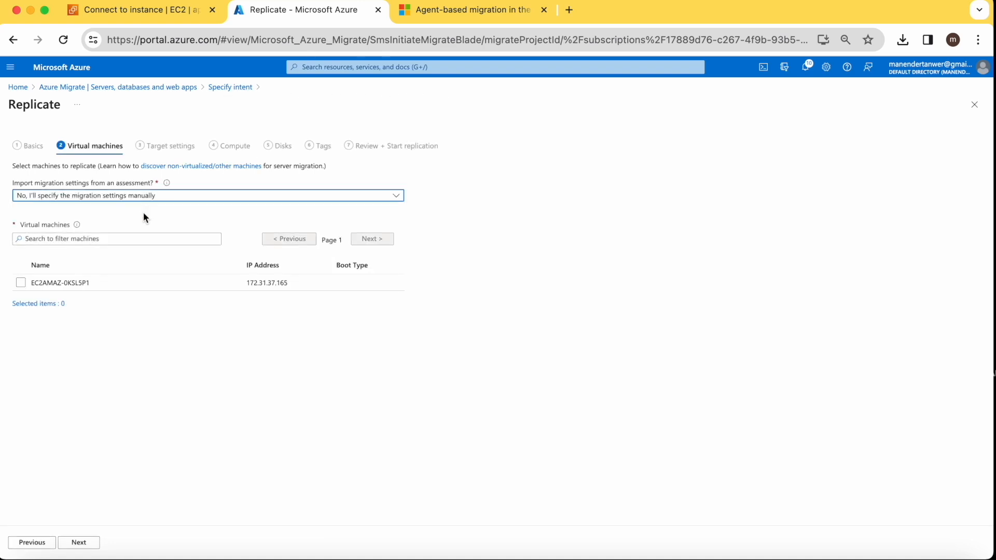
left_click(21, 283)
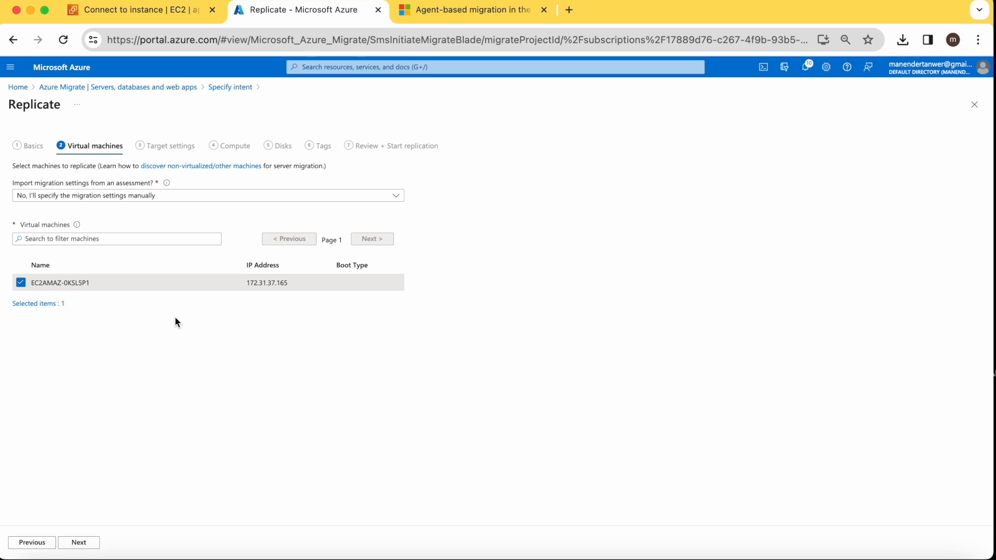
left_click(86, 543)
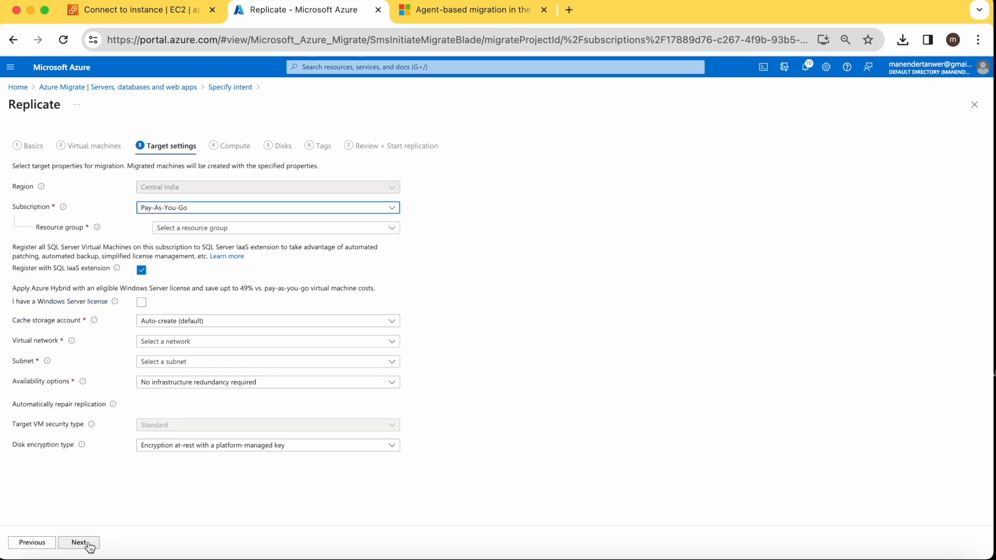
left_click(295, 230)
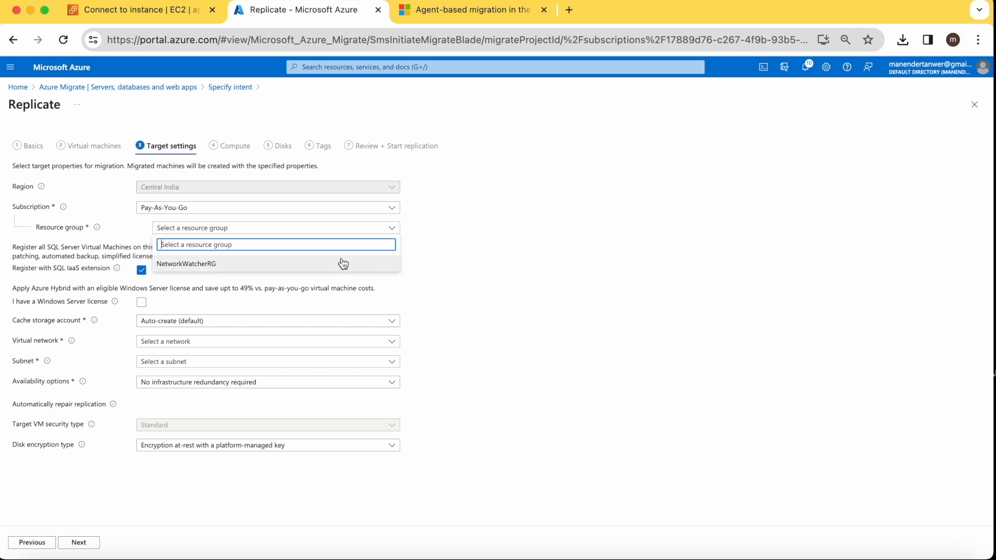
left_click(431, 237)
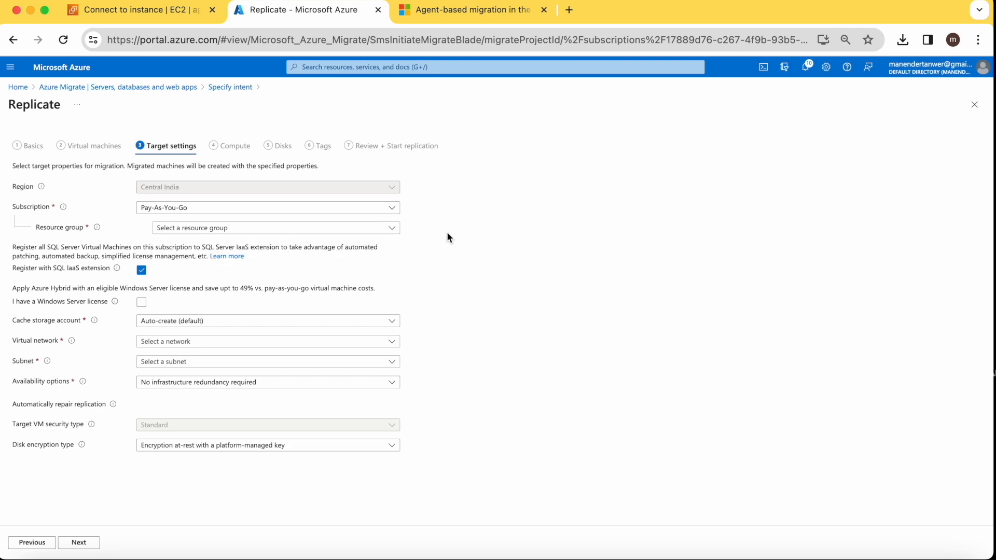
right_click(327, 9)
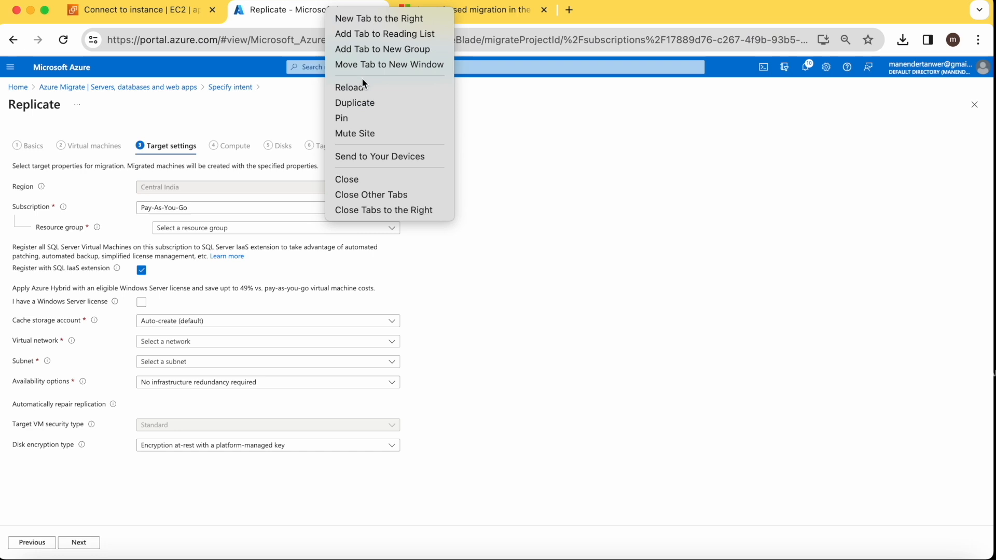
Step: In a duplicated portal tab, create resource group ProdRG in Central India under Pay-As-You-Go
left_click(375, 102)
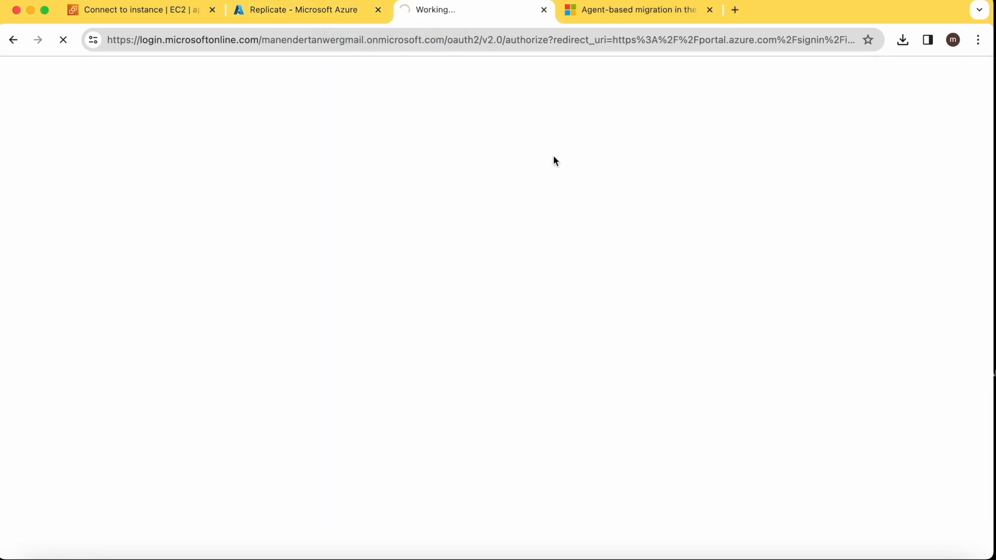
left_click(45, 205)
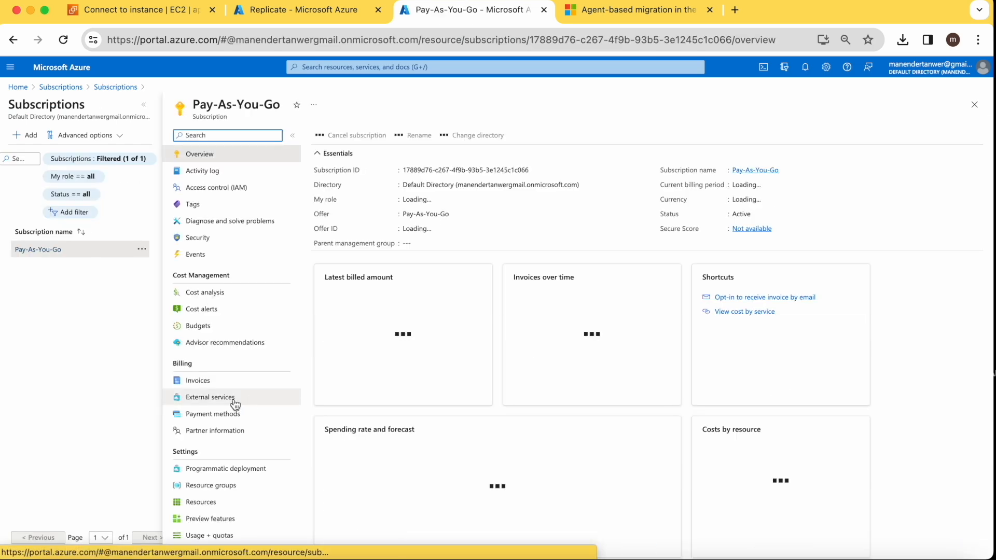
left_click(211, 485)
left_click(340, 137)
left_click(282, 239)
type("ProdRG")
left_click(296, 279)
type("c) Central Indi")
left_click(210, 332)
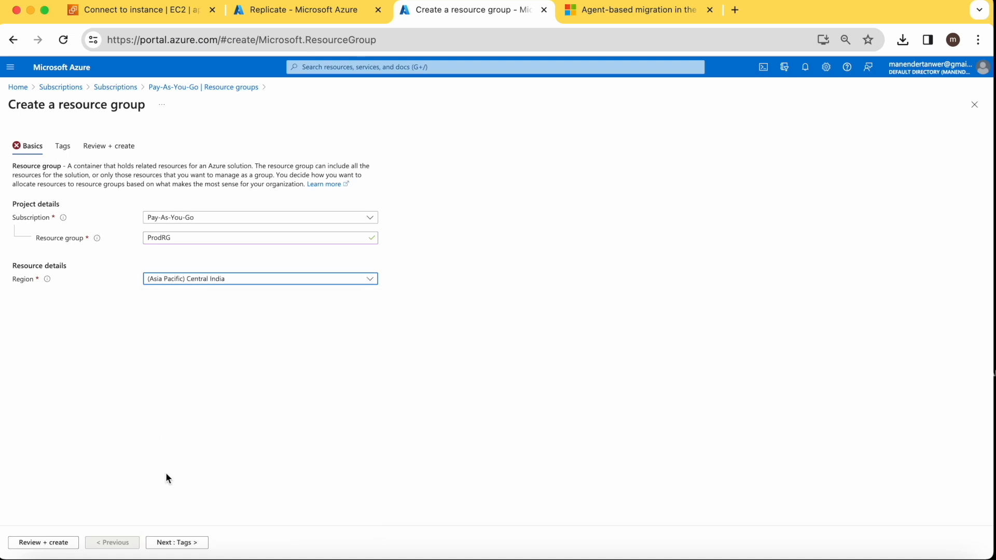
left_click(61, 543)
left_click(38, 543)
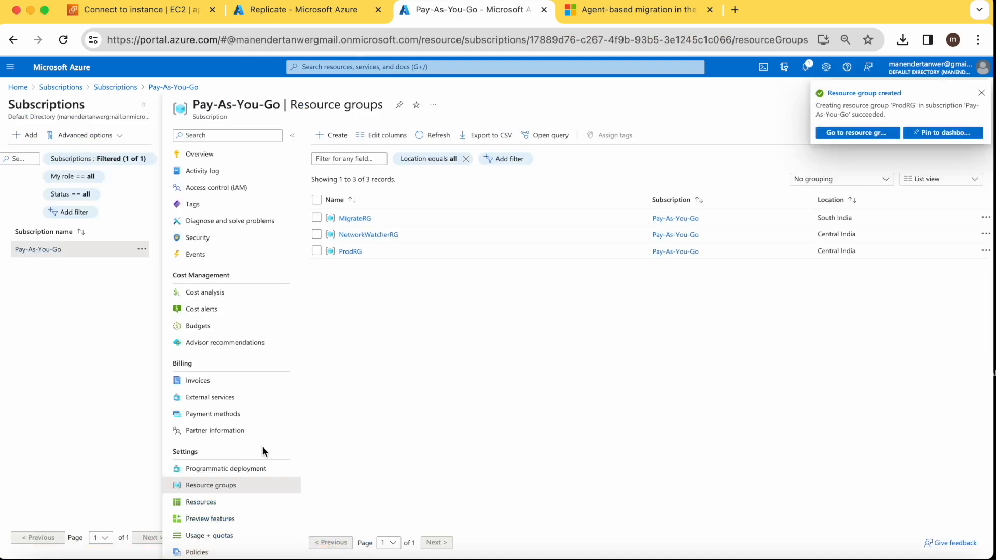
left_click(356, 251)
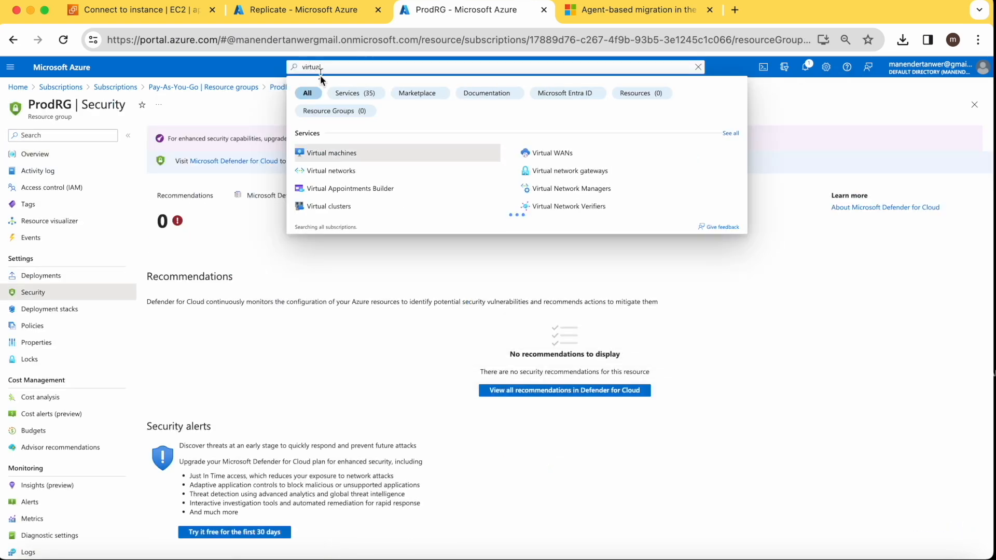
left_click(332, 165)
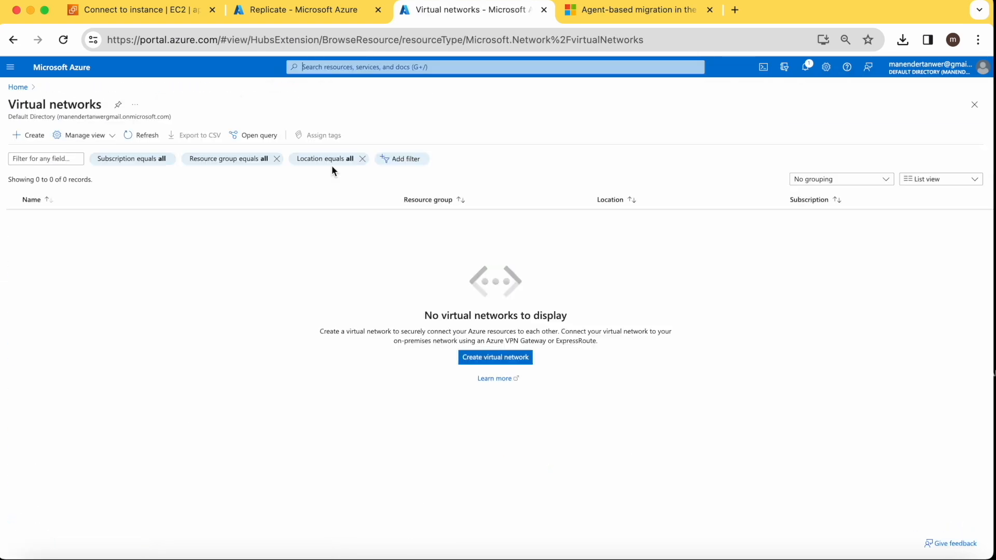
Step: Create virtual network prod in resource group ProdRG with default settings
left_click(476, 358)
left_click(265, 303)
left_click(205, 378)
left_click(195, 368)
type("prod")
left_click(52, 148)
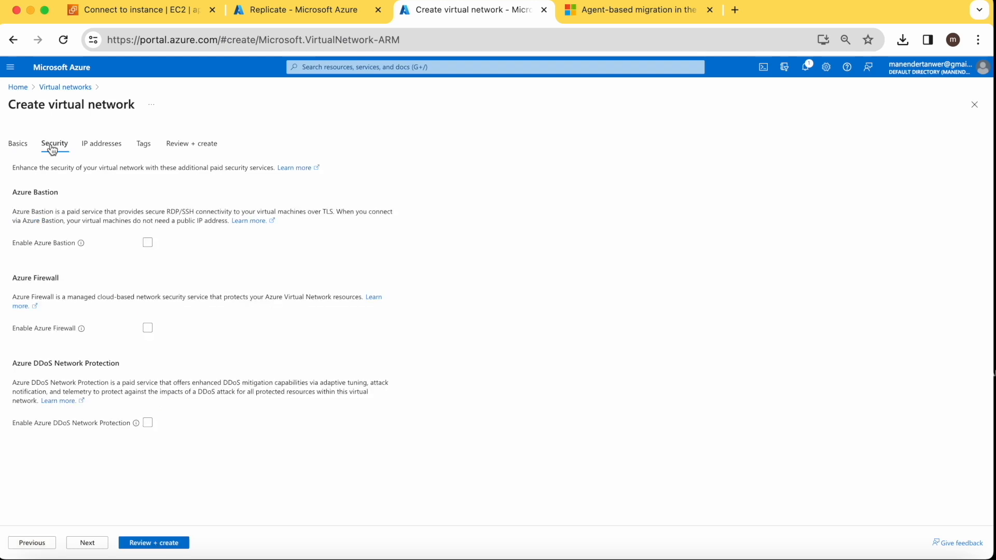
left_click(95, 148)
left_click(162, 542)
left_click(156, 543)
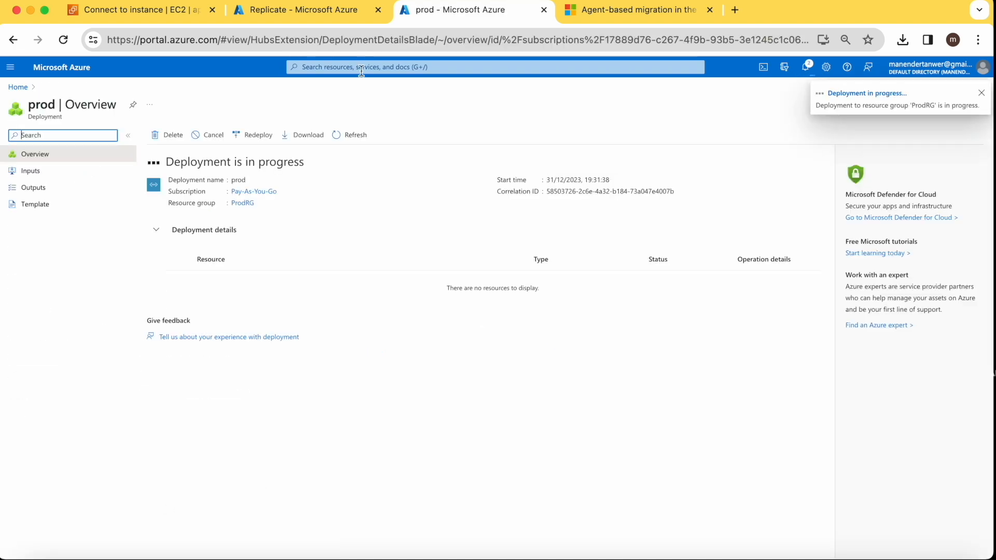
Step: Create network security group prodSG in resource group ProdRG
left_click(361, 67)
type("nsg")
left_click(338, 151)
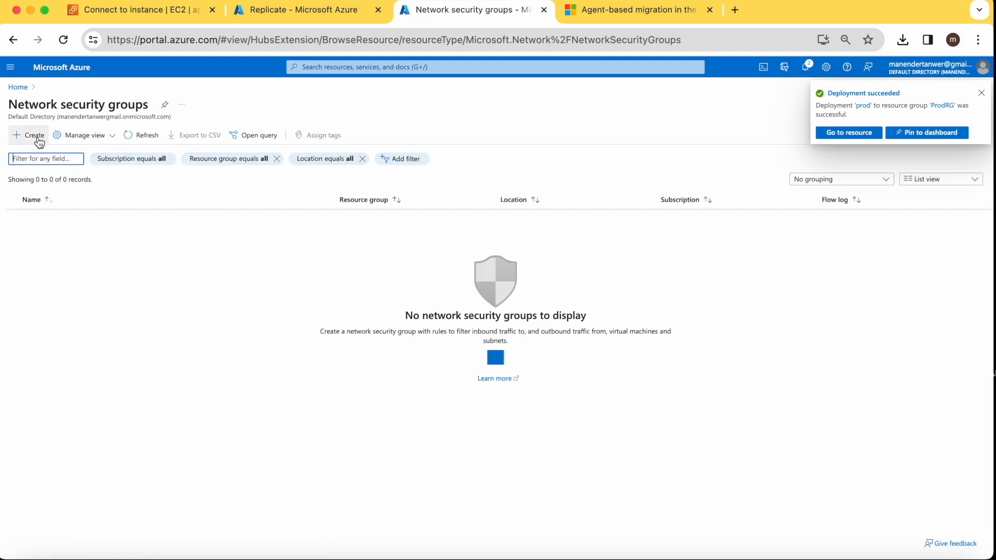
left_click(33, 136)
left_click(356, 203)
left_click(258, 272)
left_click(270, 253)
type("prodSG")
left_click(52, 543)
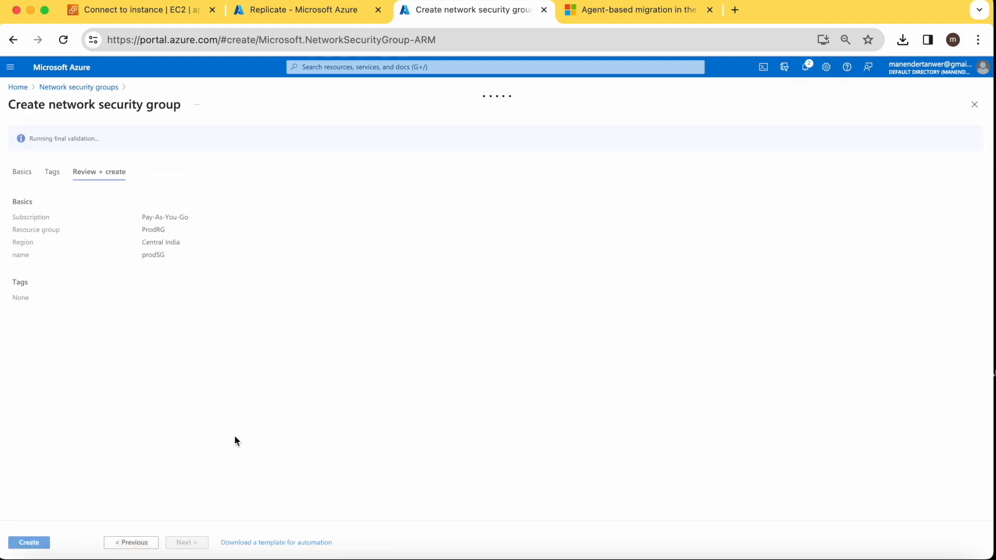
left_click(34, 542)
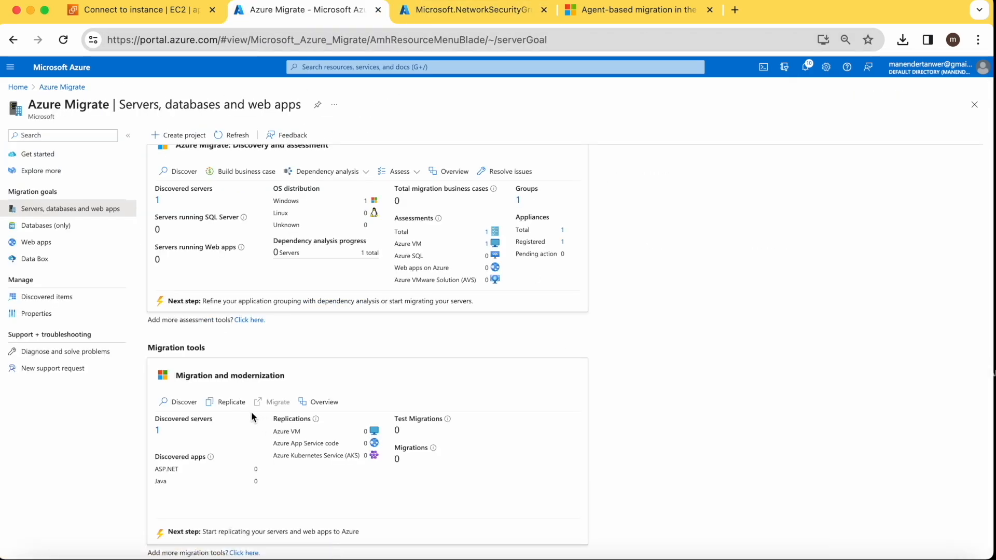
Step: Start replicating to Azure VM as Physical or other, using the EC2AMAZ-3PTLK48 replication appliance
left_click(237, 403)
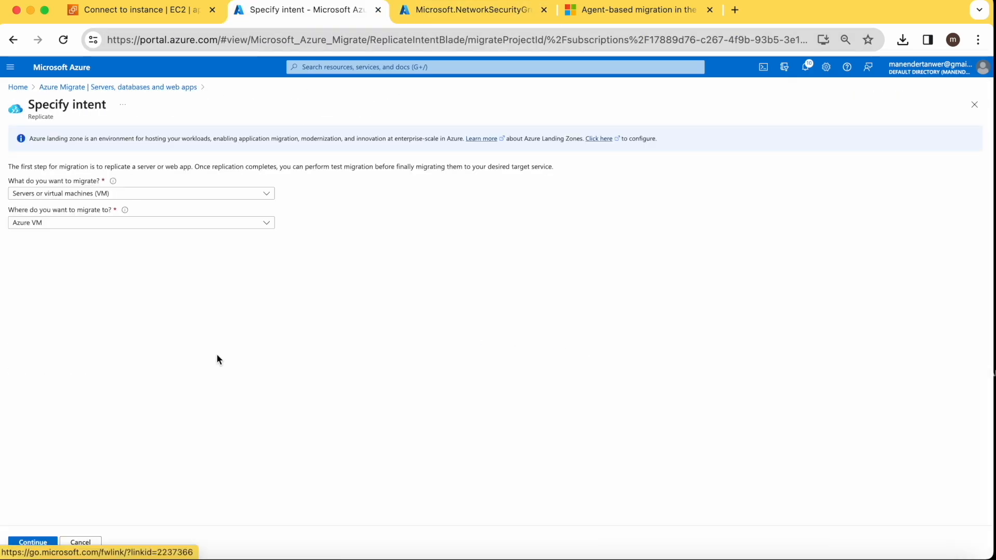
left_click(39, 540)
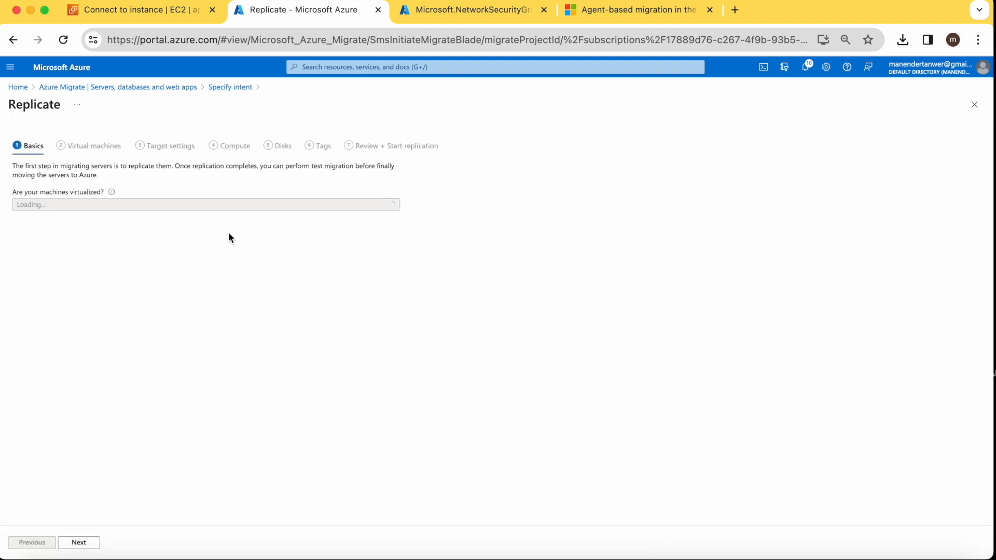
left_click(227, 209)
left_click(157, 252)
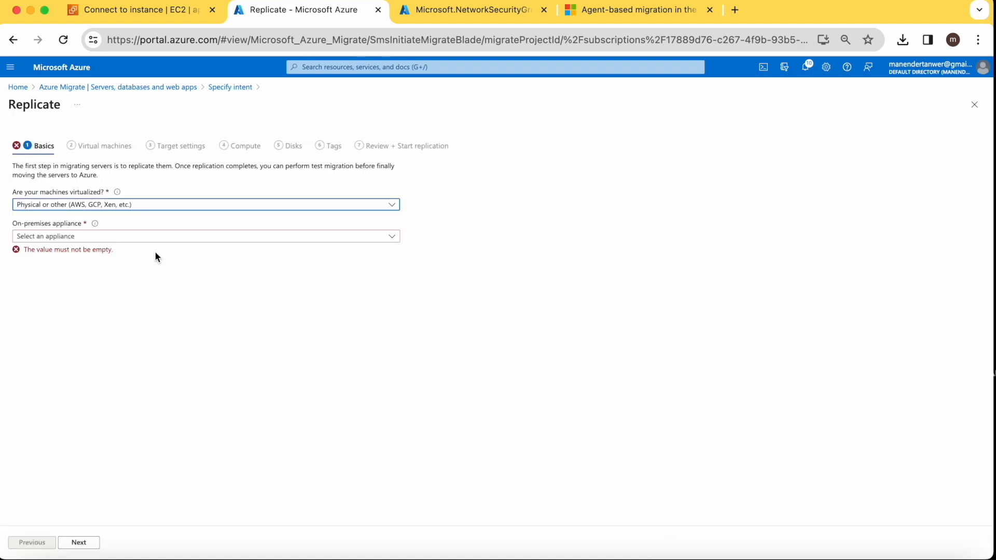
left_click(151, 237)
left_click(127, 255)
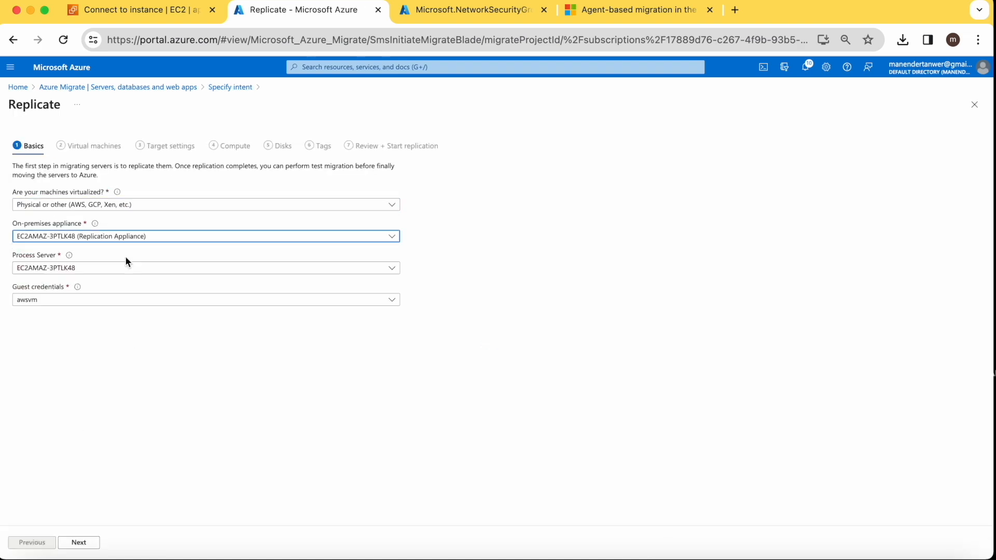
left_click(79, 542)
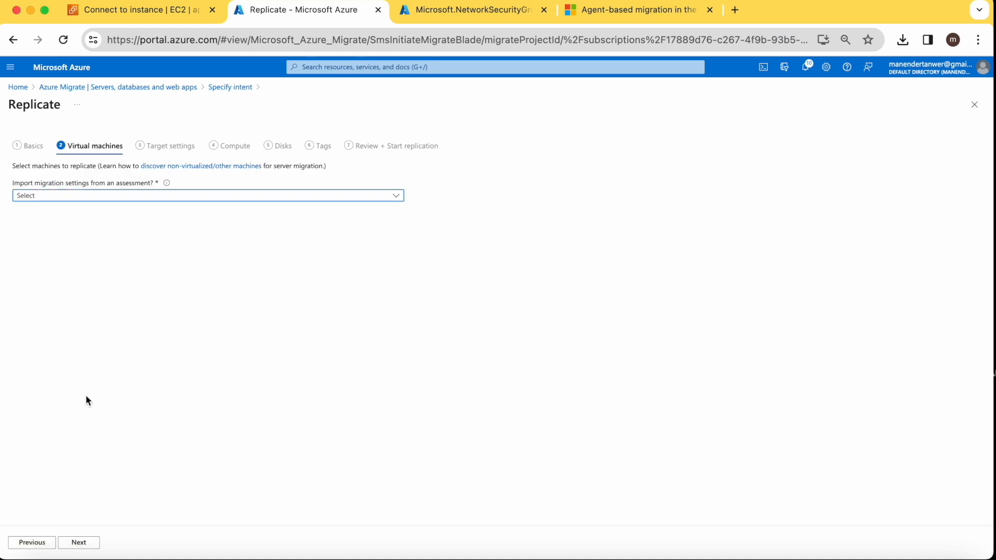
Step: Specify migration settings manually and select EC2AMAZ-0KSL5P1 for replication
left_click(146, 197)
left_click(136, 208)
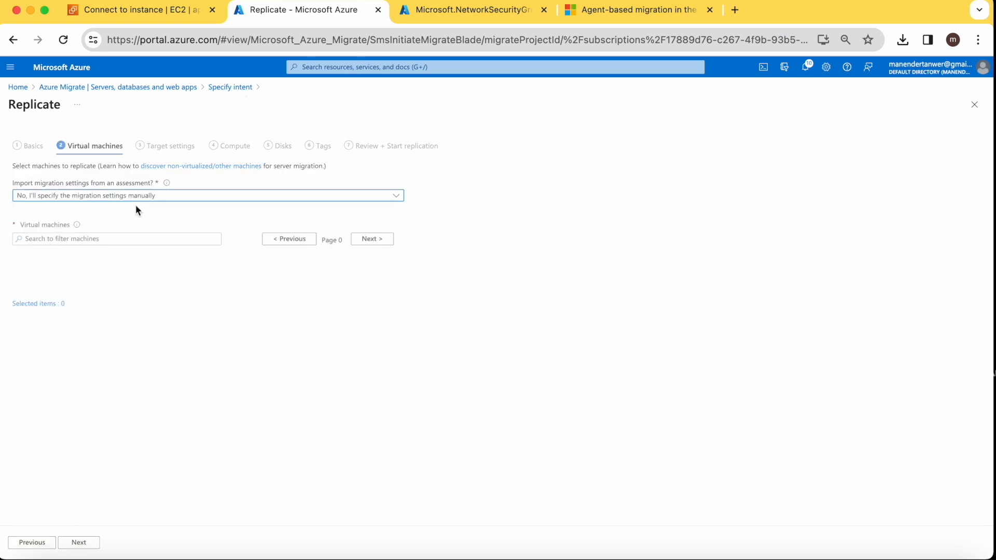
left_click(27, 281)
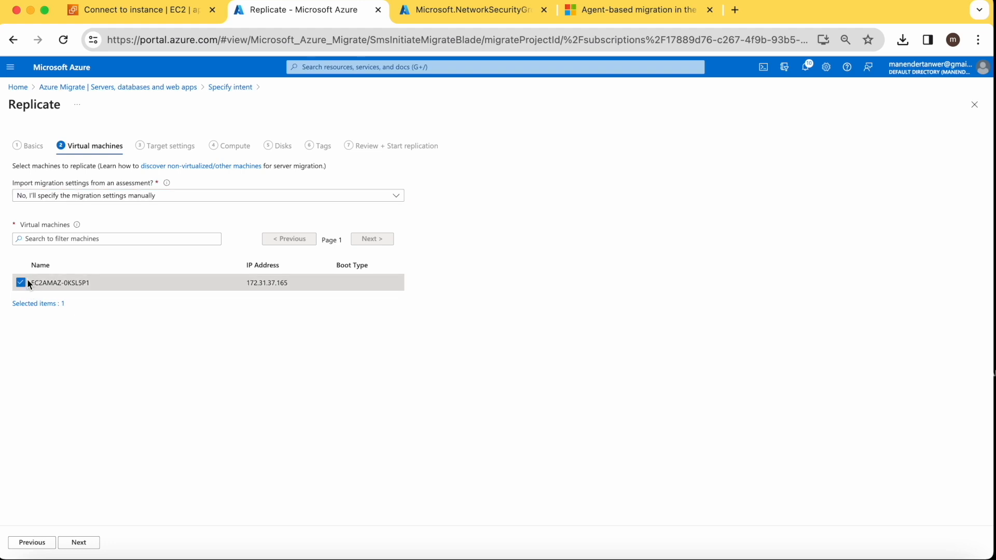
left_click(84, 544)
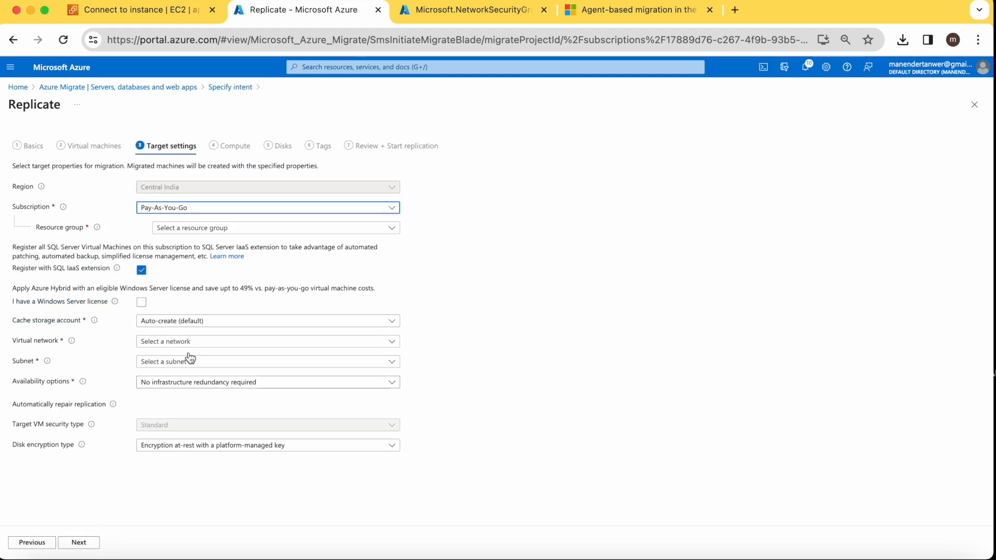
Step: Set the target to resource group ProdRG, virtual network prod and the default subnet
left_click(280, 232)
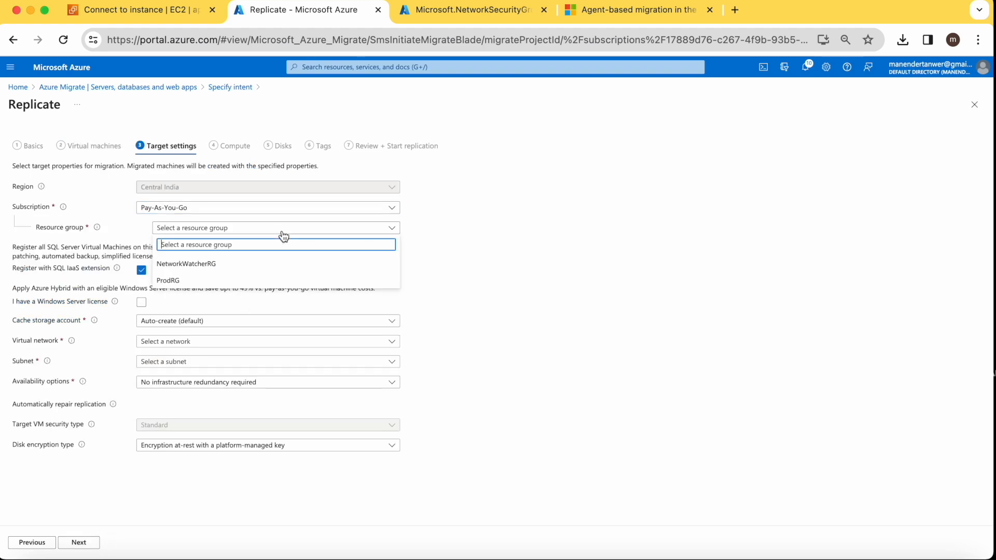
left_click(224, 280)
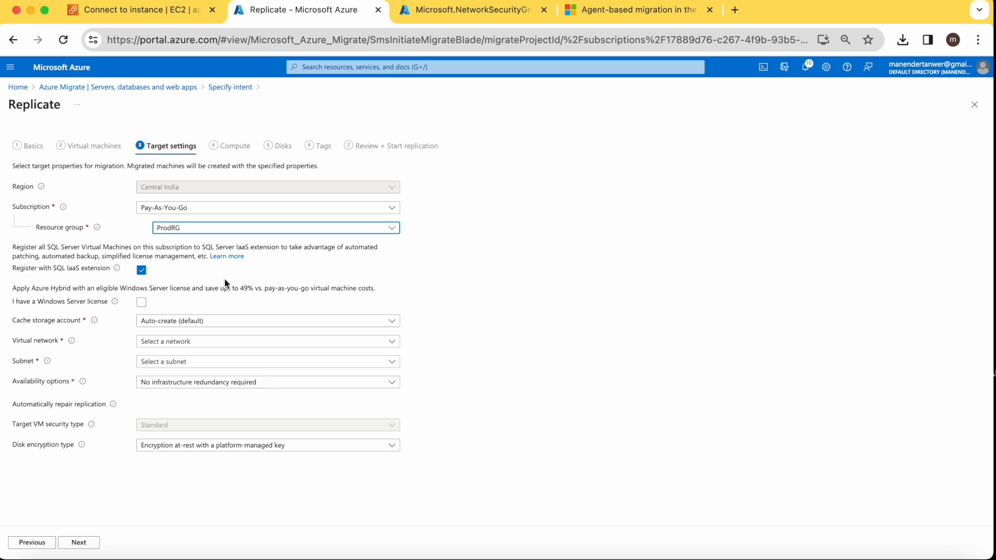
left_click(286, 343)
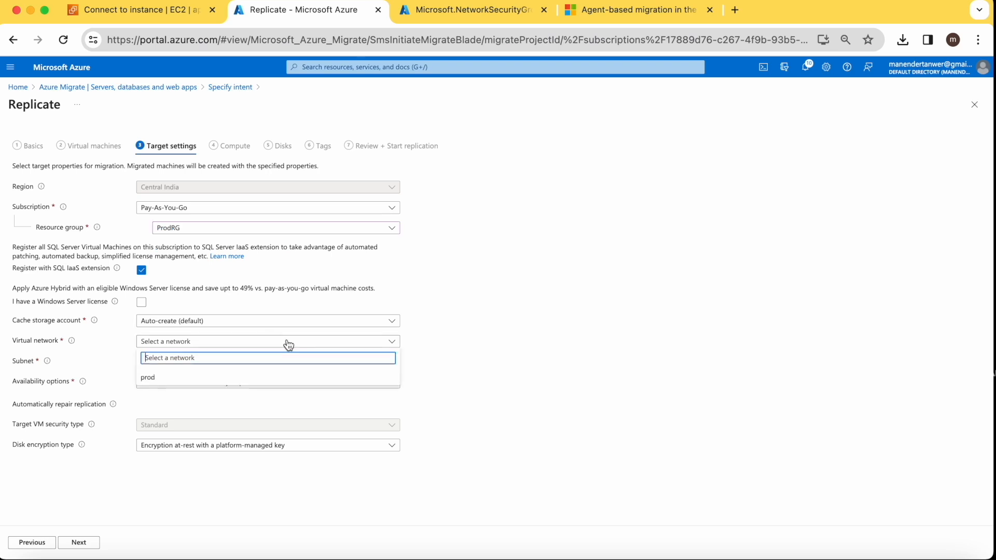
left_click(238, 380)
left_click(233, 360)
left_click(206, 396)
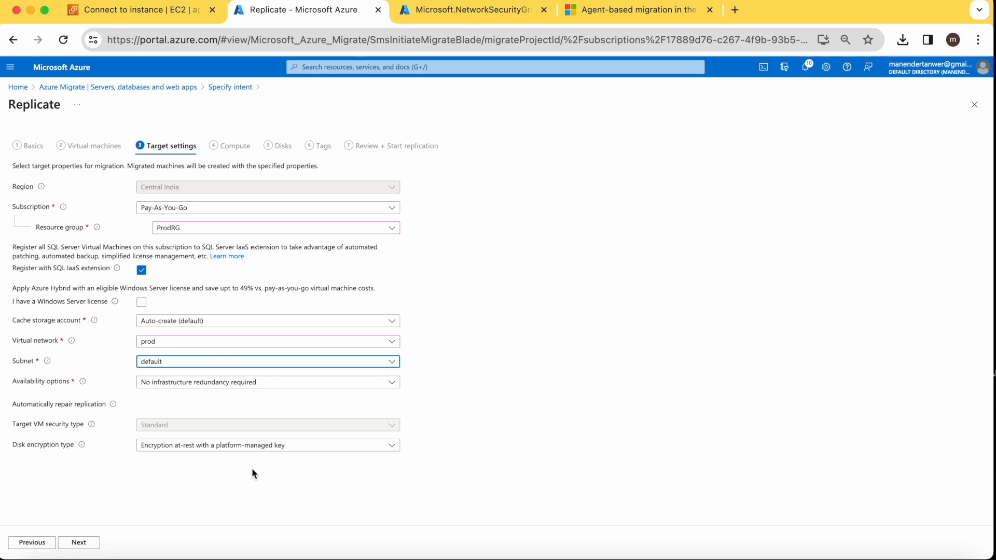
left_click(85, 543)
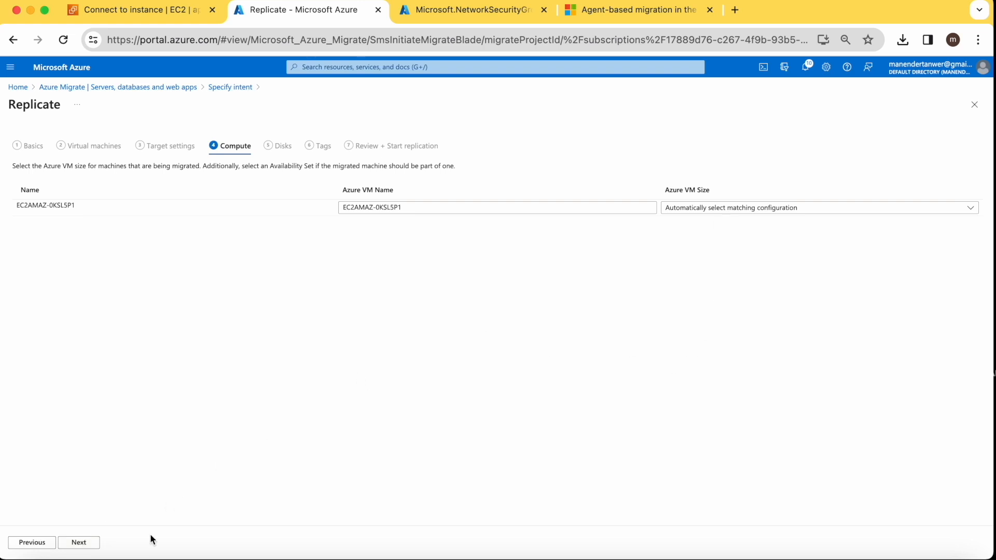
Step: Accept the Compute, Disks and Tags defaults, review, and submit replication of EC2AMAZ-0KSL5P1
left_click(95, 542)
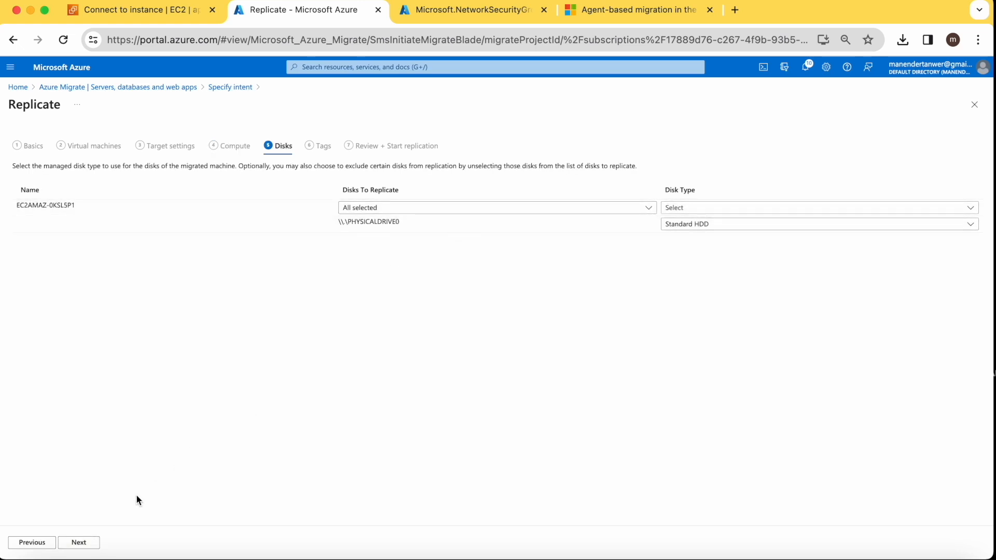
left_click(91, 542)
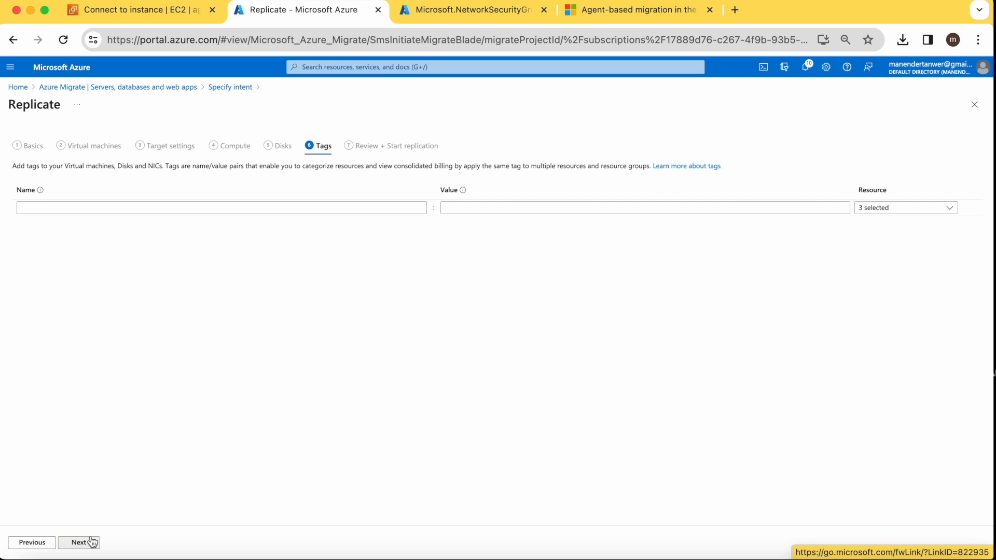
left_click(91, 542)
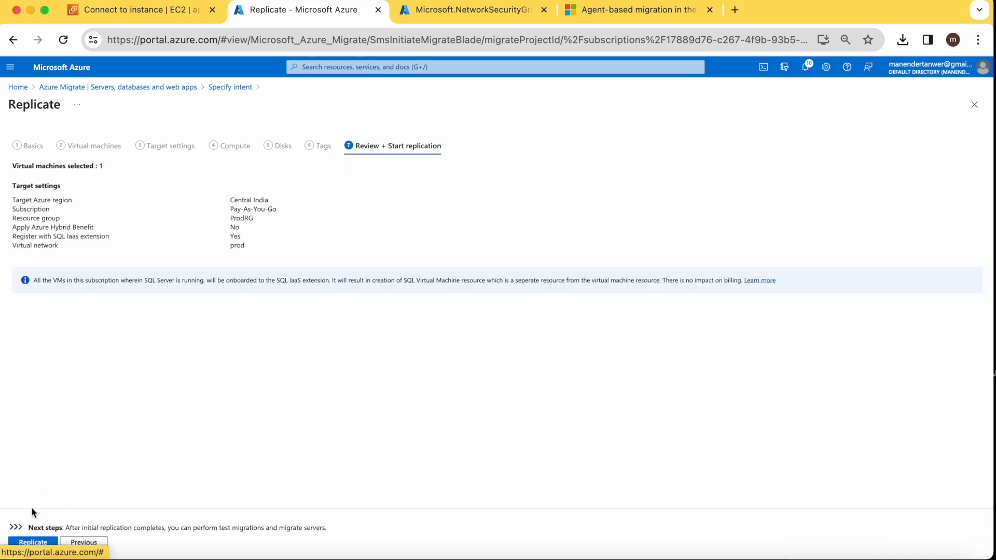
left_click(27, 543)
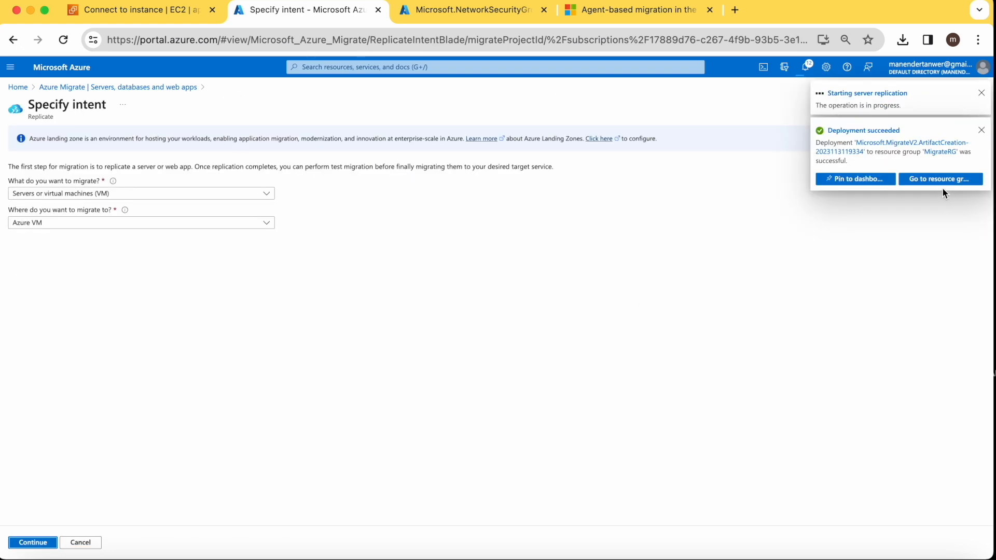
Step: View MigrateRG, then return to Azure Migrate's servers overview and check notifications for replication progress
left_click(940, 179)
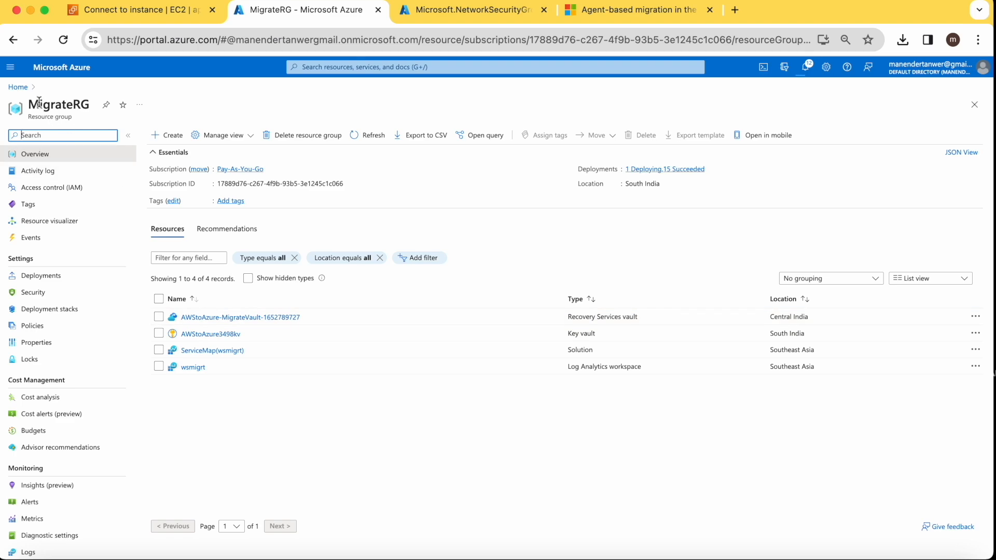
left_click(20, 88)
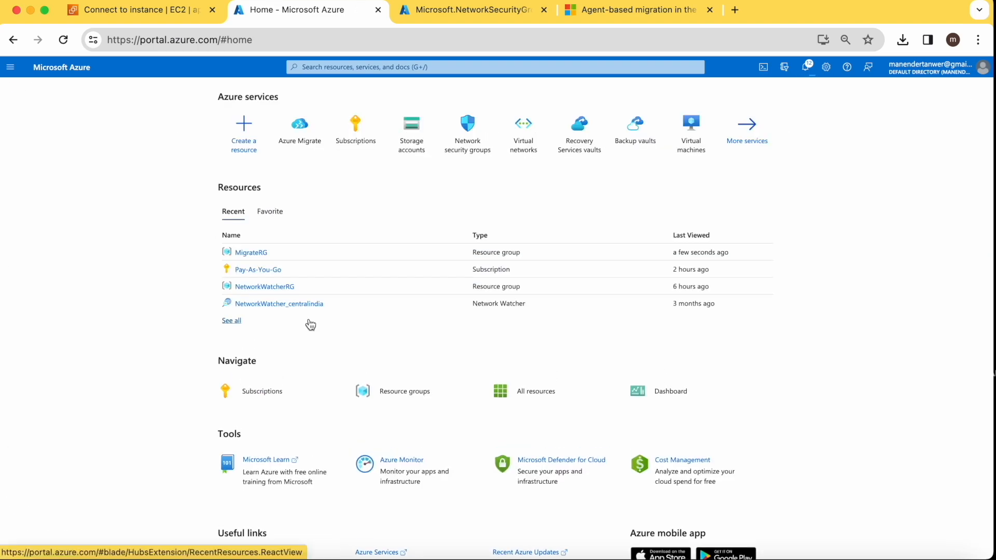
left_click(303, 136)
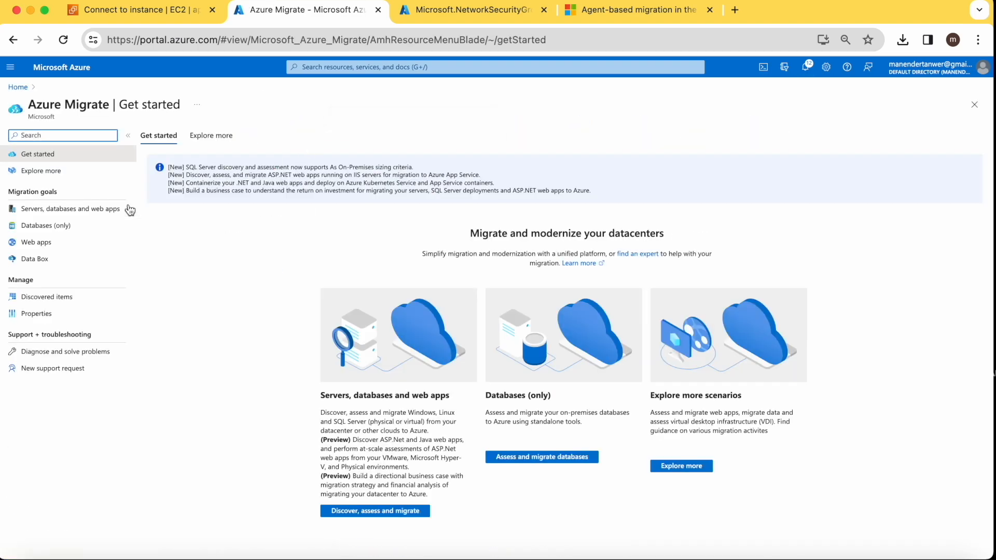
left_click(112, 210)
scroll(381, 428, "down", 3)
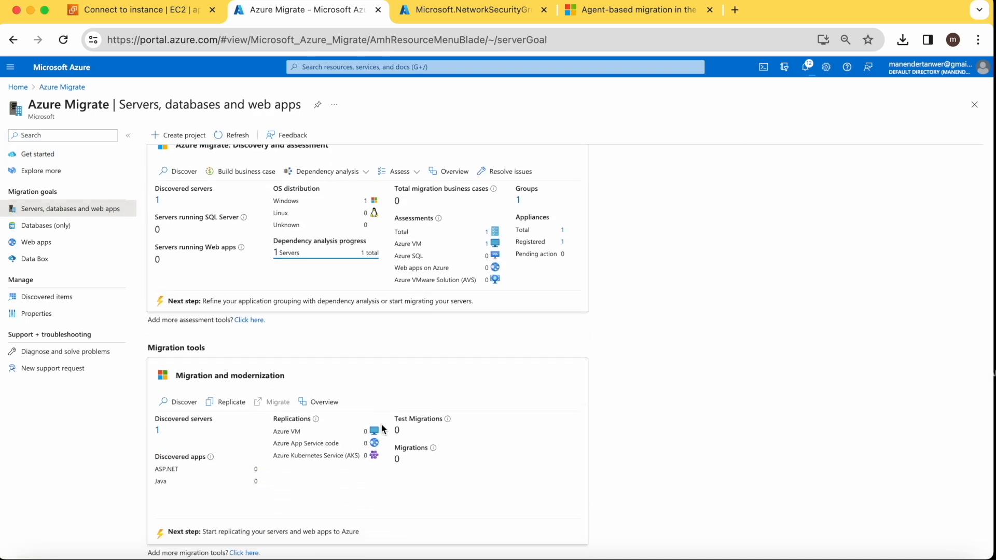
left_click(806, 66)
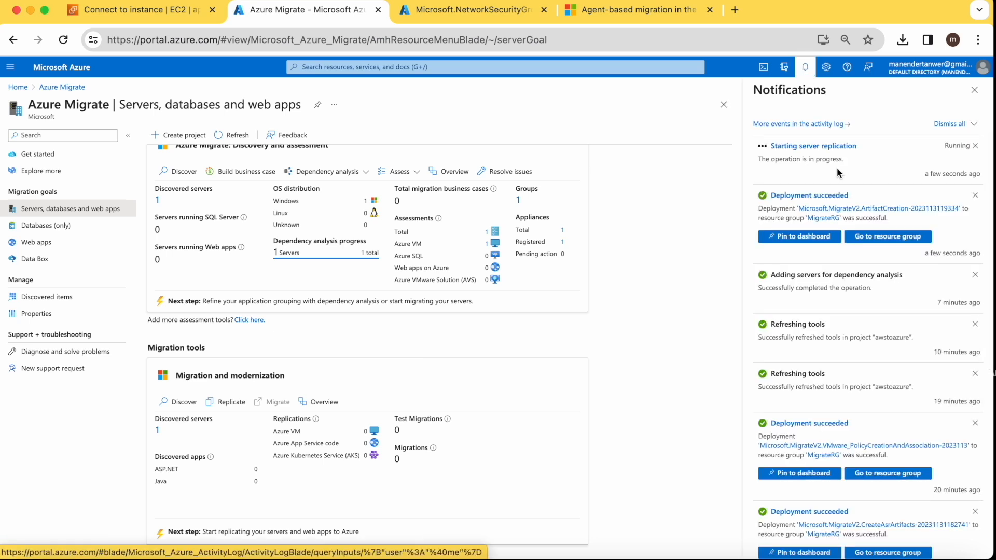
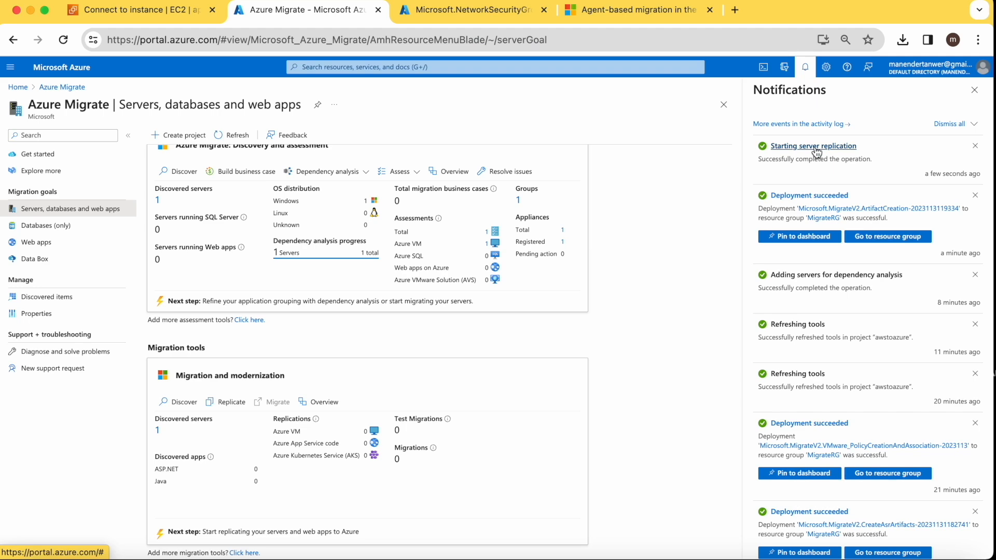
Step: Check the replication notification, then return via Home to Azure Migrate's servers, databases and web apps overview
left_click(817, 151)
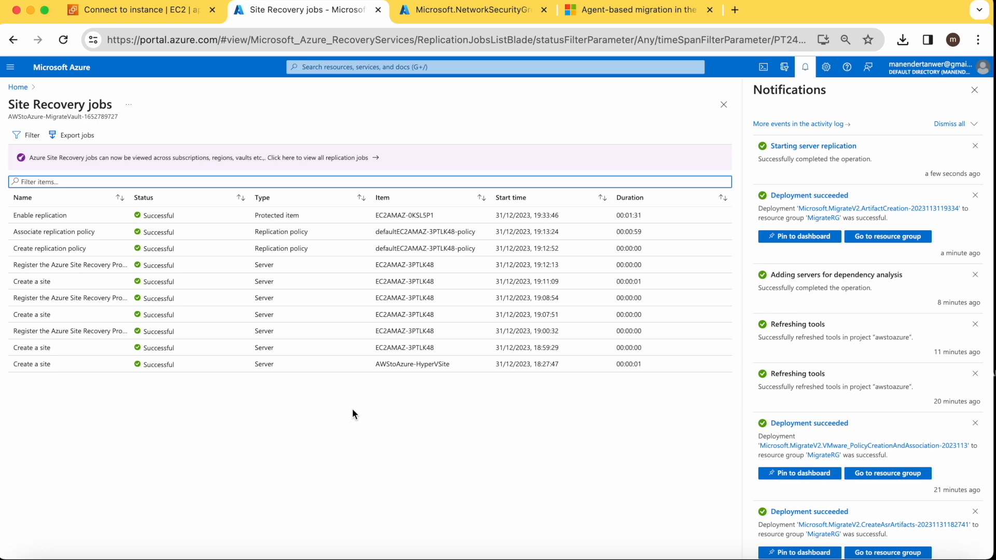
left_click(974, 90)
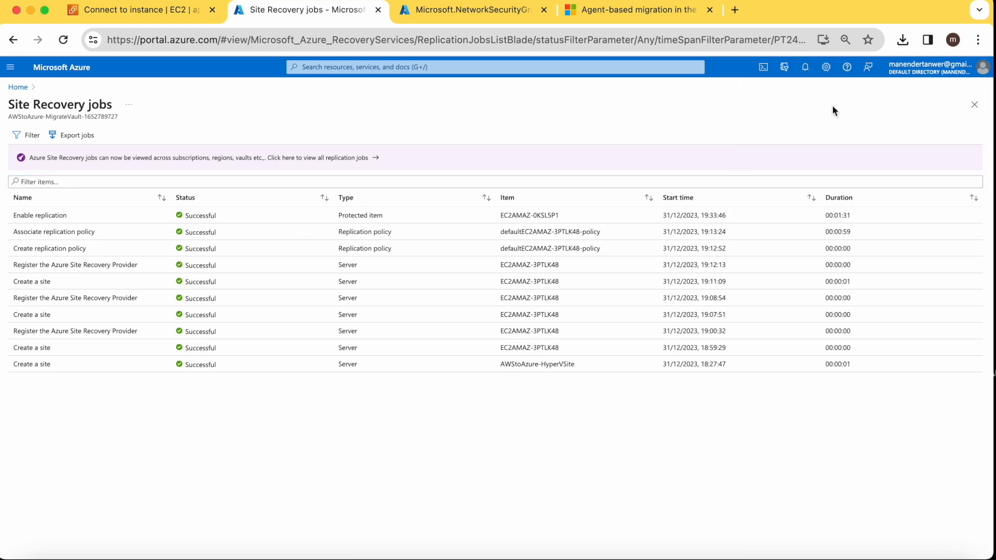
left_click(18, 88)
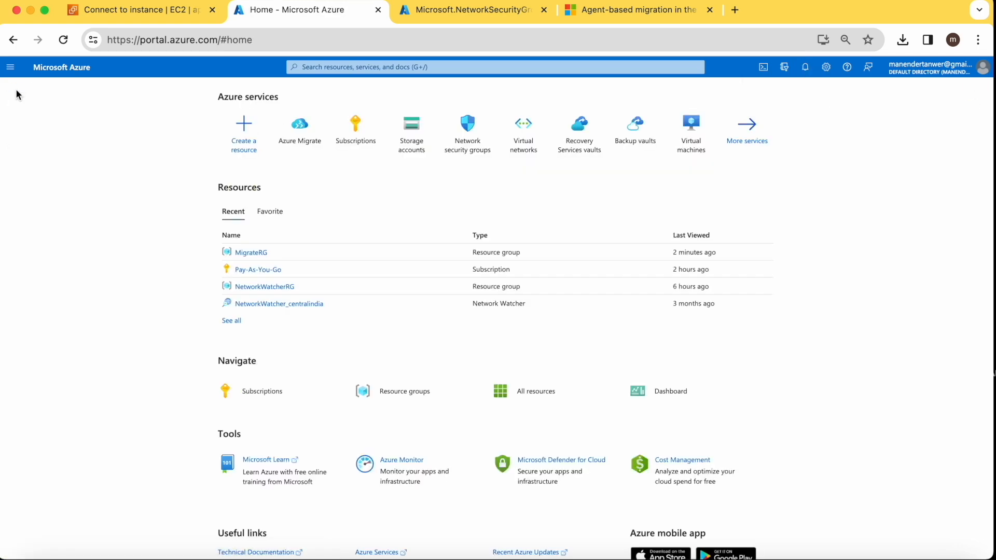
left_click(293, 148)
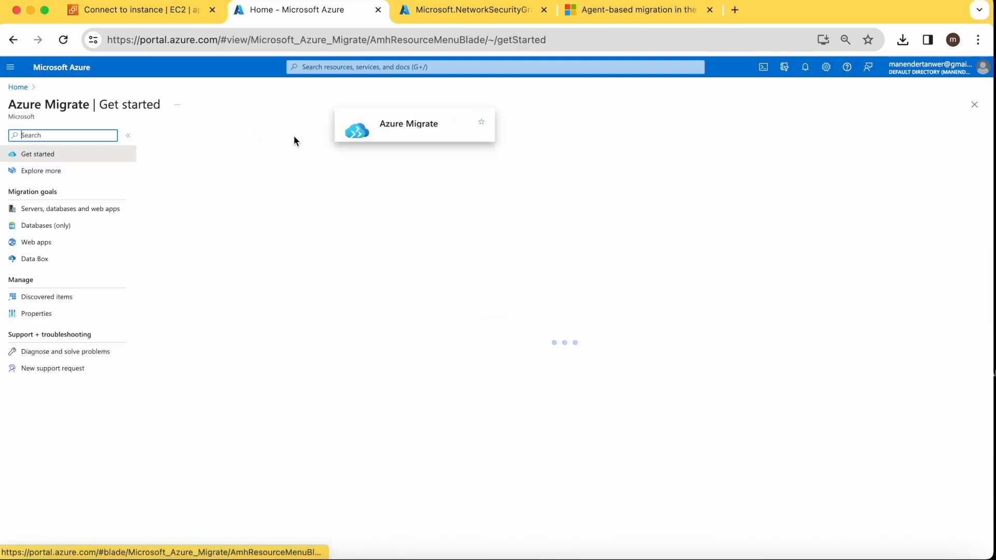
left_click(105, 210)
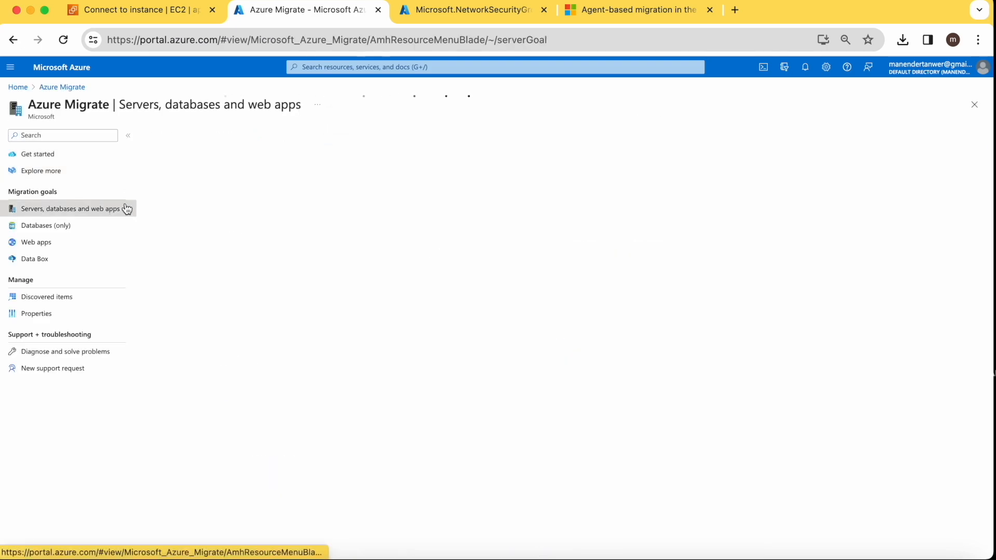
scroll(496, 390, "down", 2)
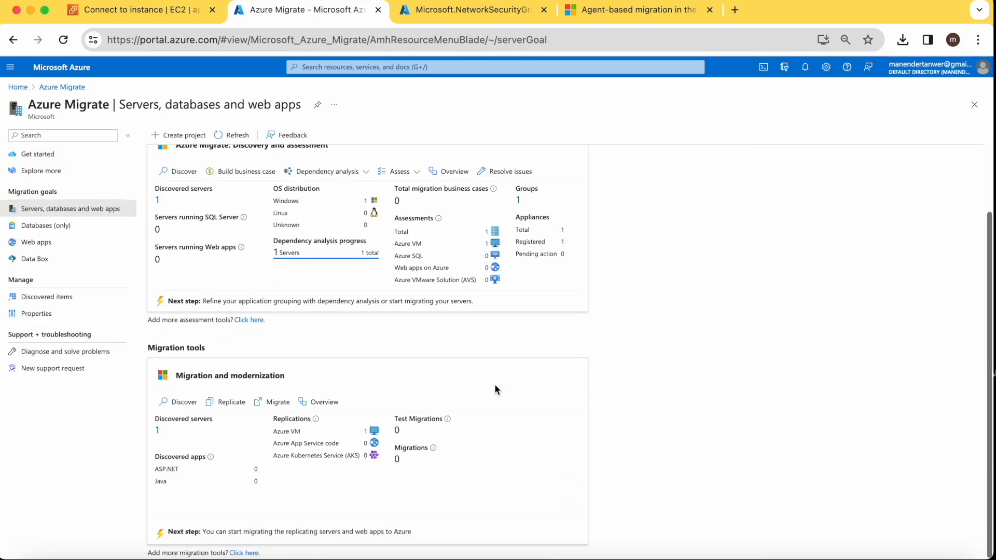
left_click(365, 432)
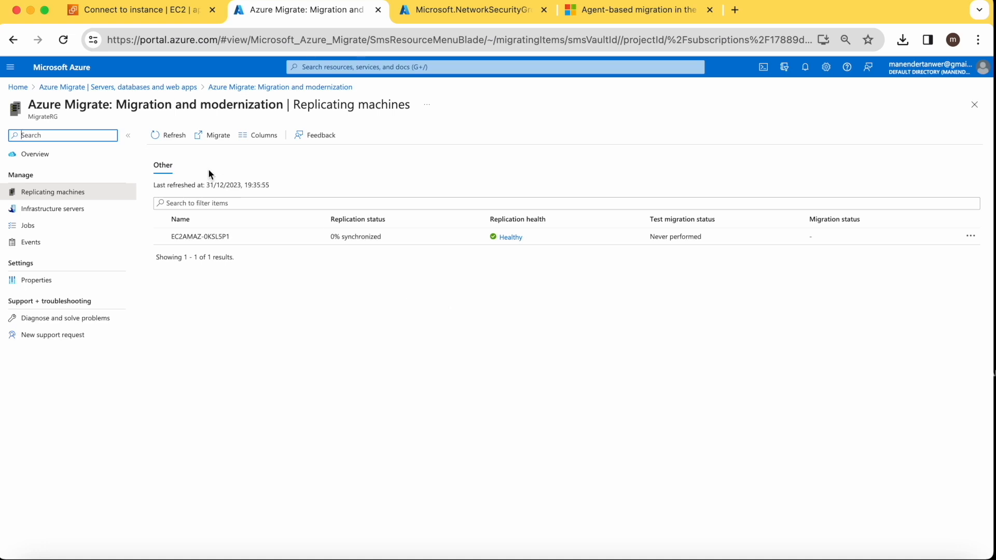
Step: Refresh replicating machines and open EC2AMAZ-0KSL5P1's critical replication-health event on a full events page
left_click(173, 137)
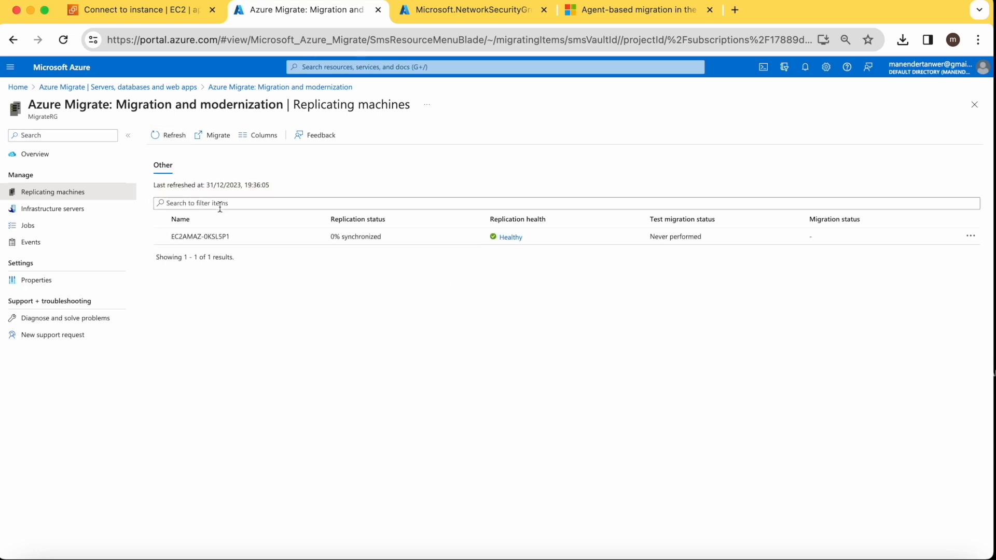
left_click(236, 237)
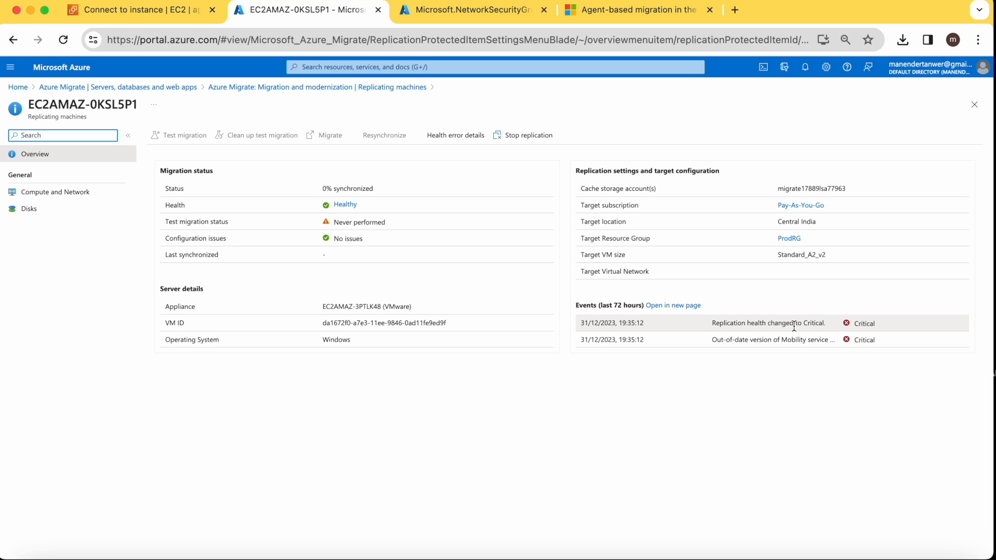
double_click(776, 323)
left_click(690, 306)
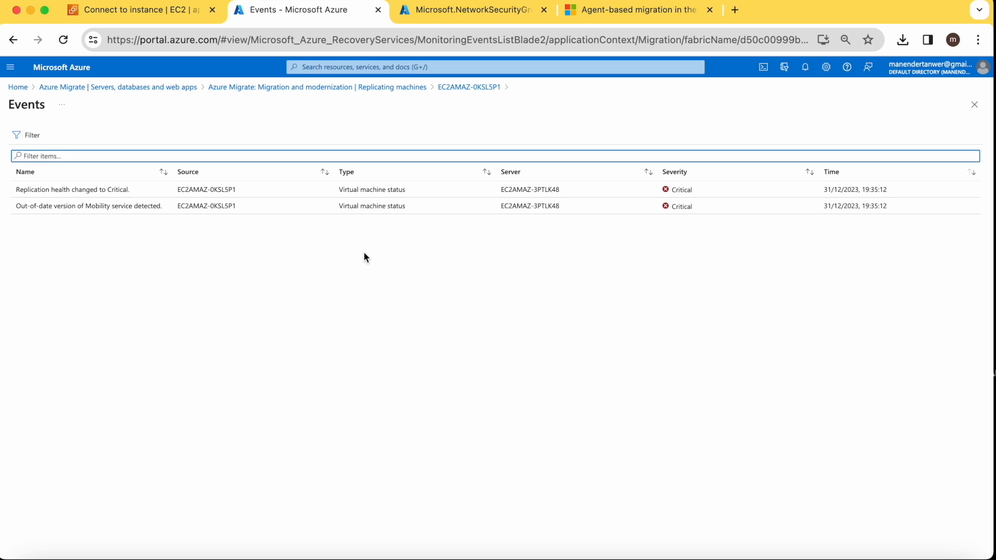
left_click(184, 196)
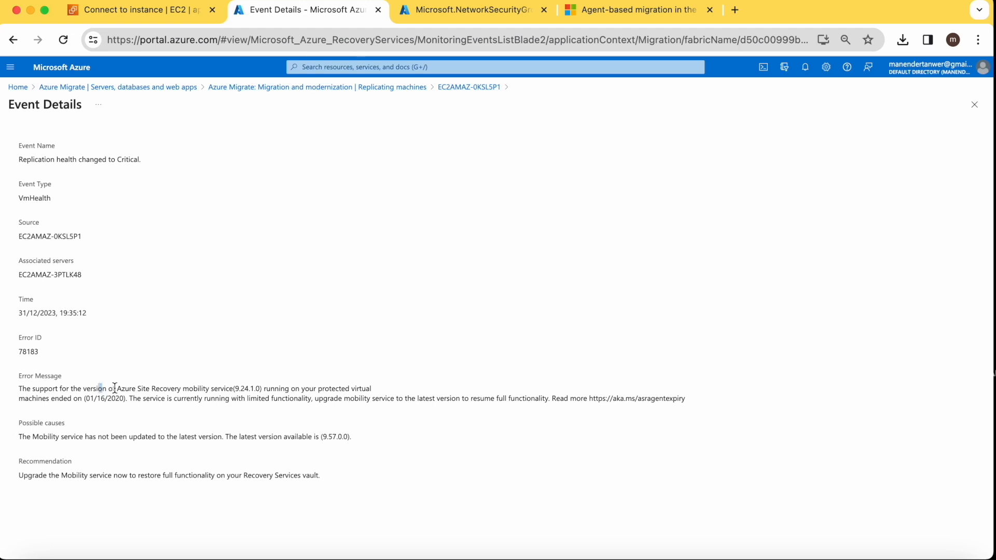
Step: Highlight error 78183 and the advice to upgrade mobility service 9.24.1.0 to 9.57.0.0
left_click_drag(99, 386, 252, 417)
left_click(251, 417)
left_click_drag(344, 398, 466, 407)
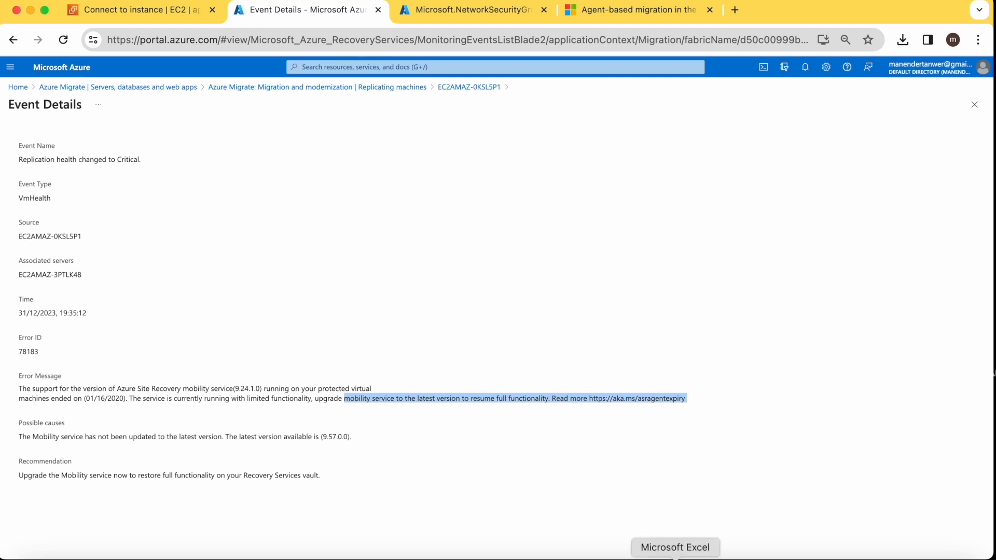
Step: Connect to the prodserver EC2 instance with its downloaded RDP file, pasting the administrator password and accepting the certificate
left_click(166, 5)
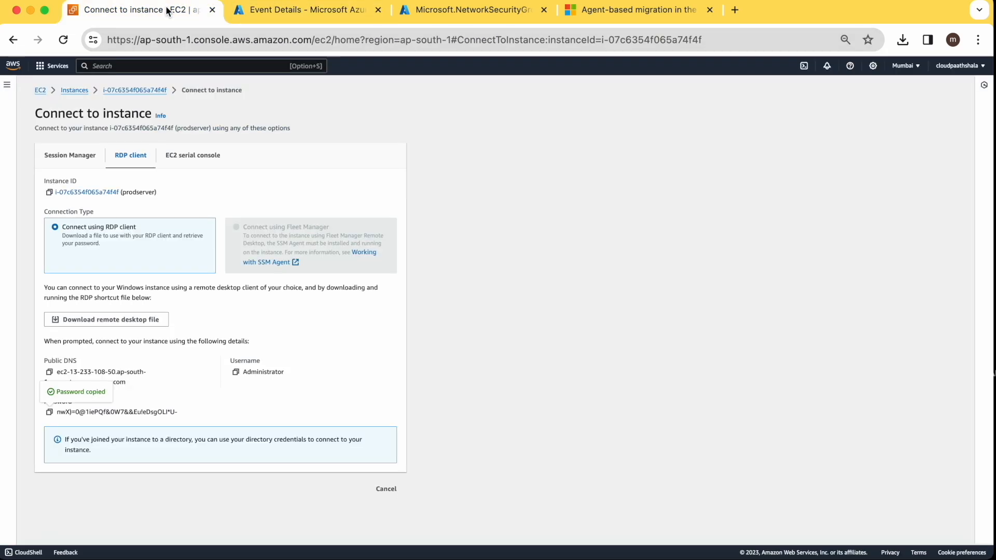
left_click(110, 320)
left_click(773, 88)
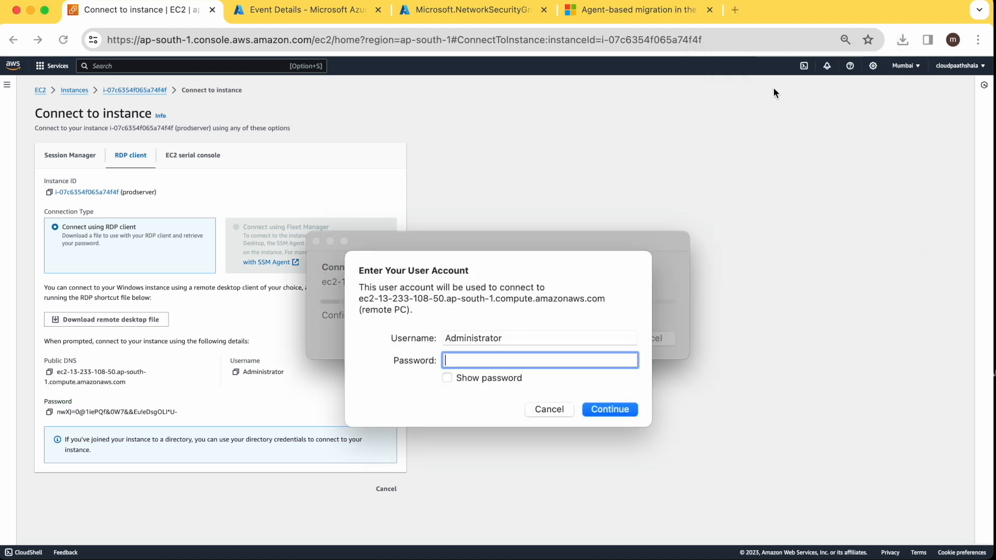
key("super+v")
key("Return")
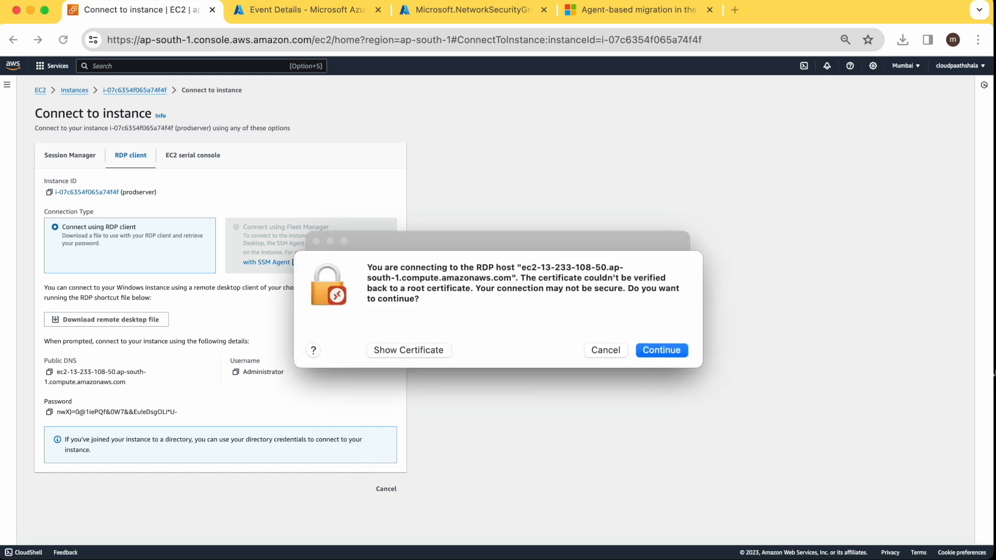
key("Return")
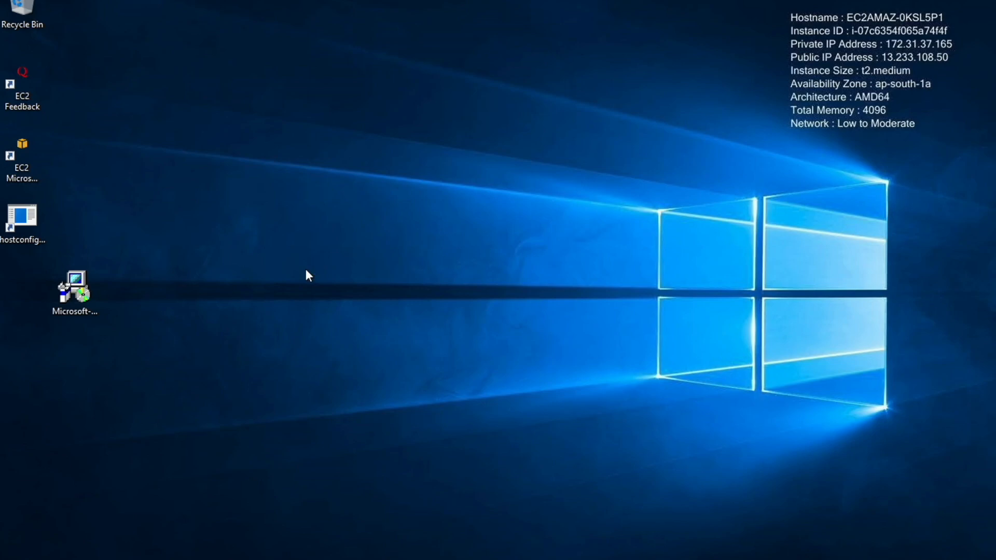
Step: Upgrade the mobility service with the Microsoft-ASR installer and confirm version 9.57.6920.1 in Programs and Features
double_click(85, 295)
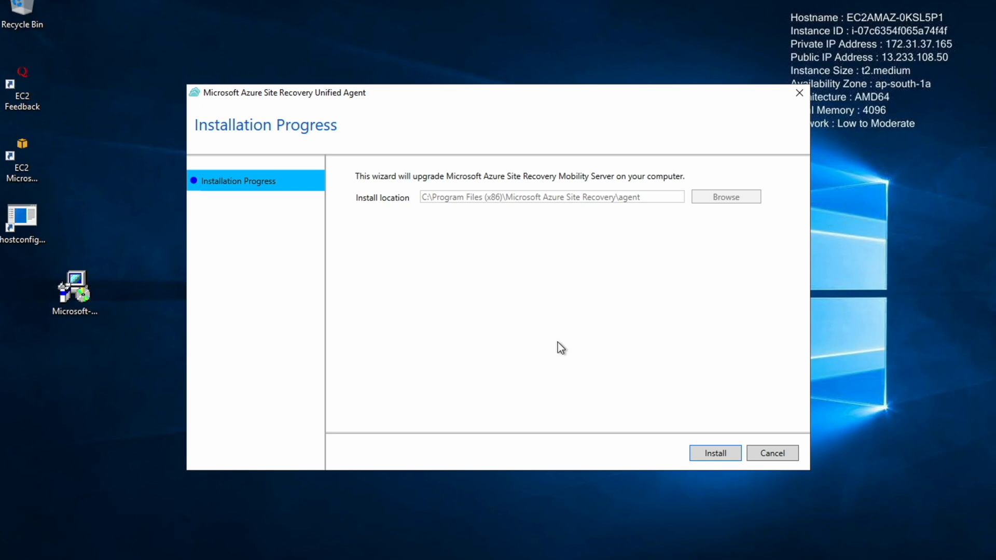
left_click(727, 457)
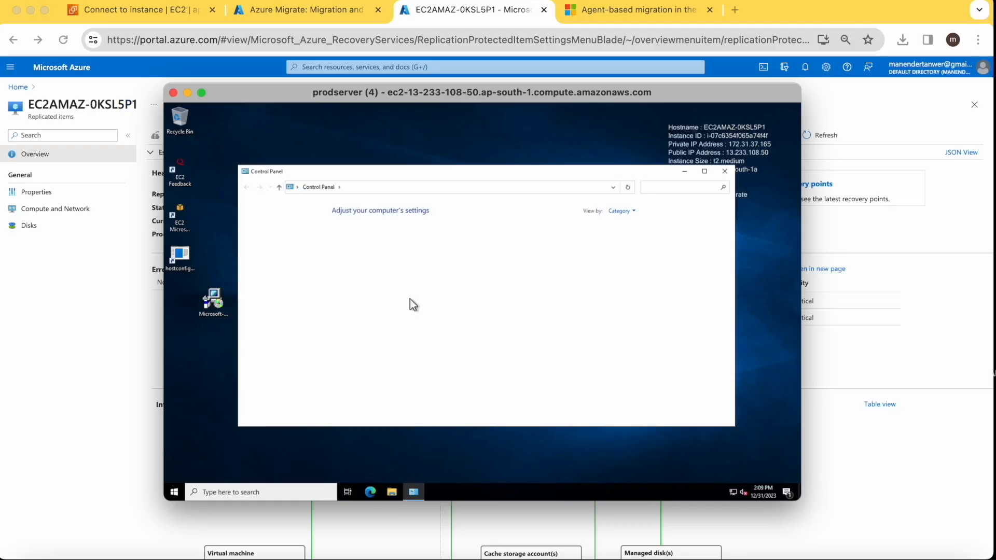
left_click(626, 212)
left_click(629, 244)
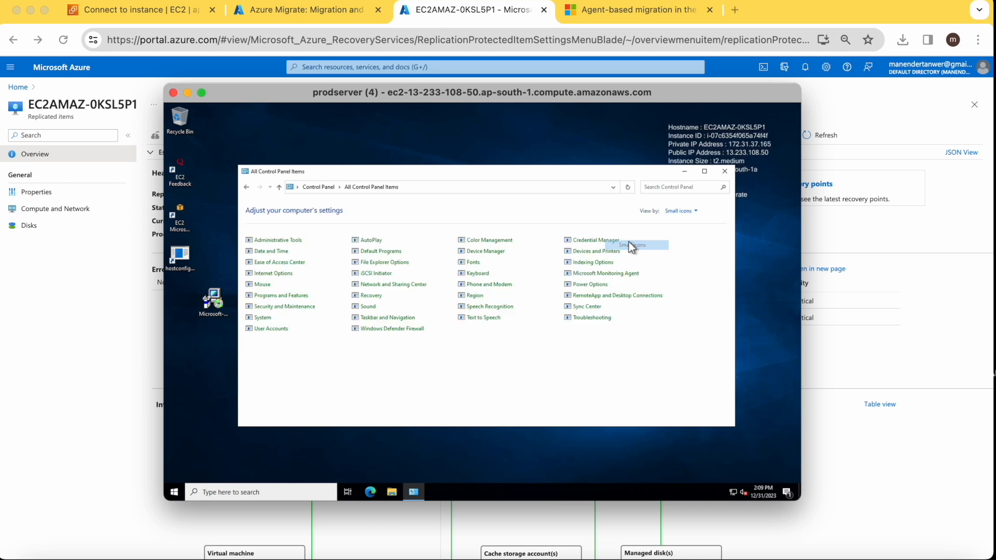
left_click(292, 302)
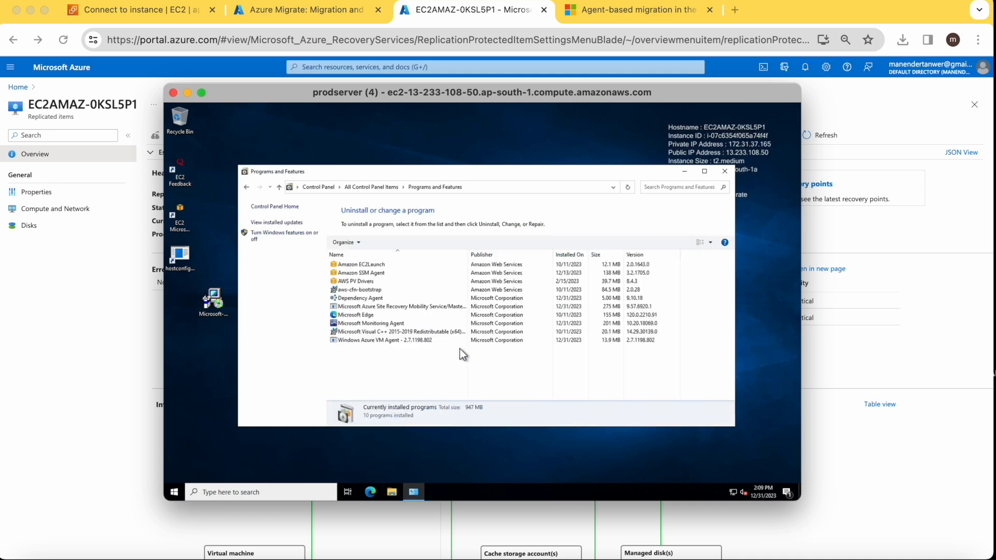
left_click(416, 307)
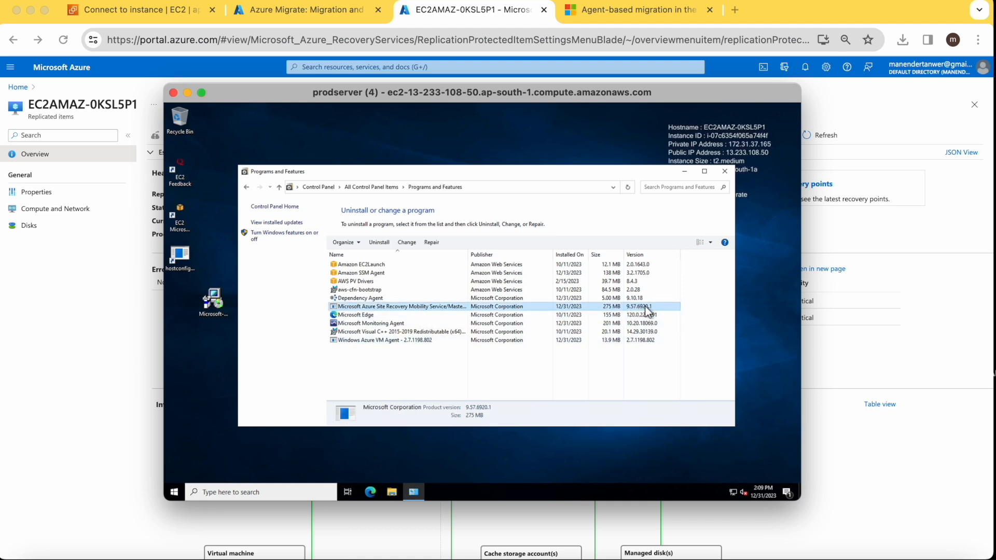
left_click(725, 172)
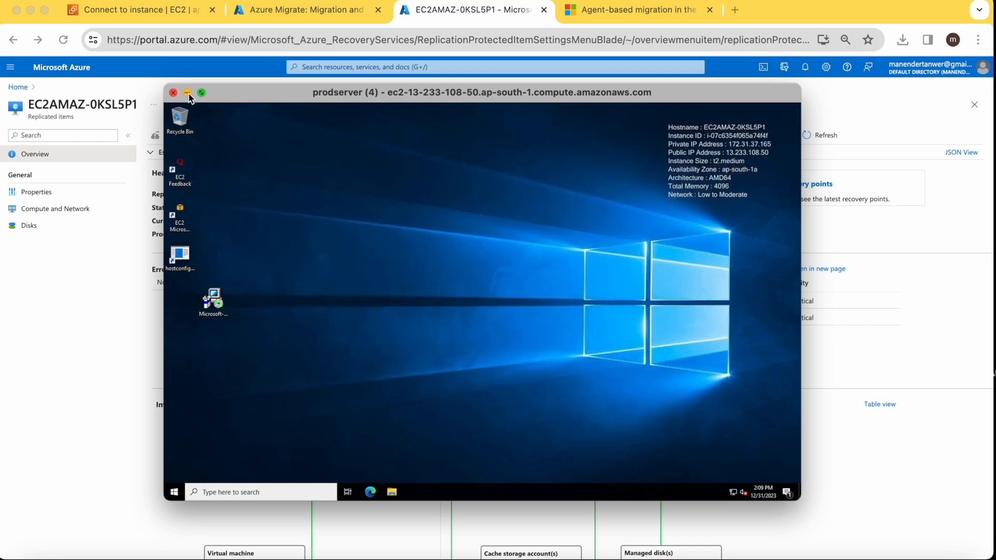
left_click(189, 93)
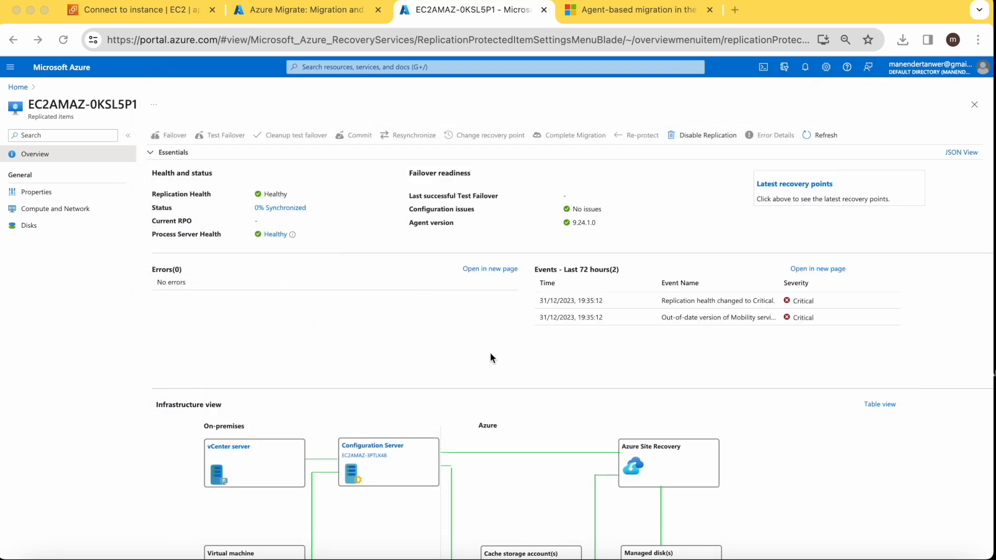
Step: Reload EC2AMAZ-0KSL5P1's replication details and confirm status Protected, last synchronized 31/12/2023 21:26:40
left_click(817, 139)
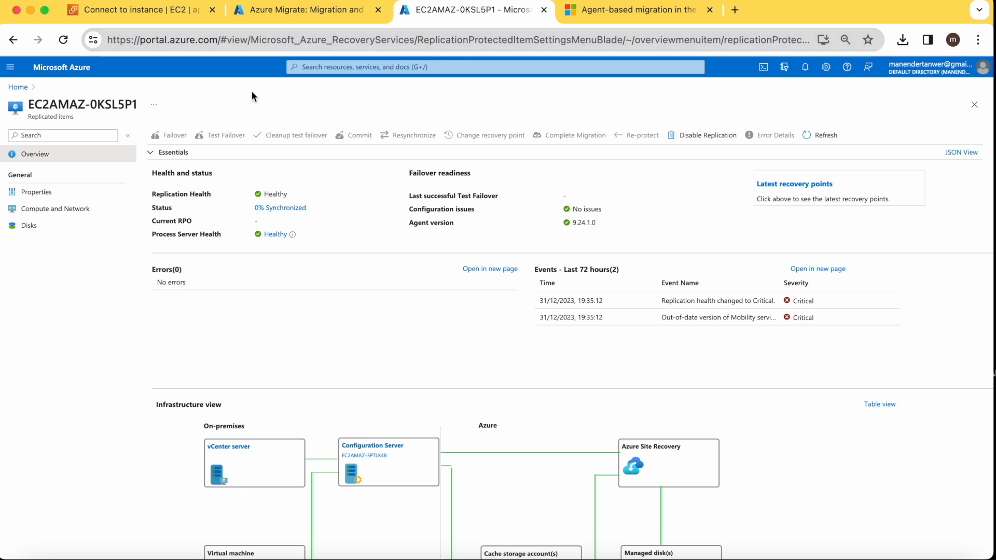
left_click(64, 40)
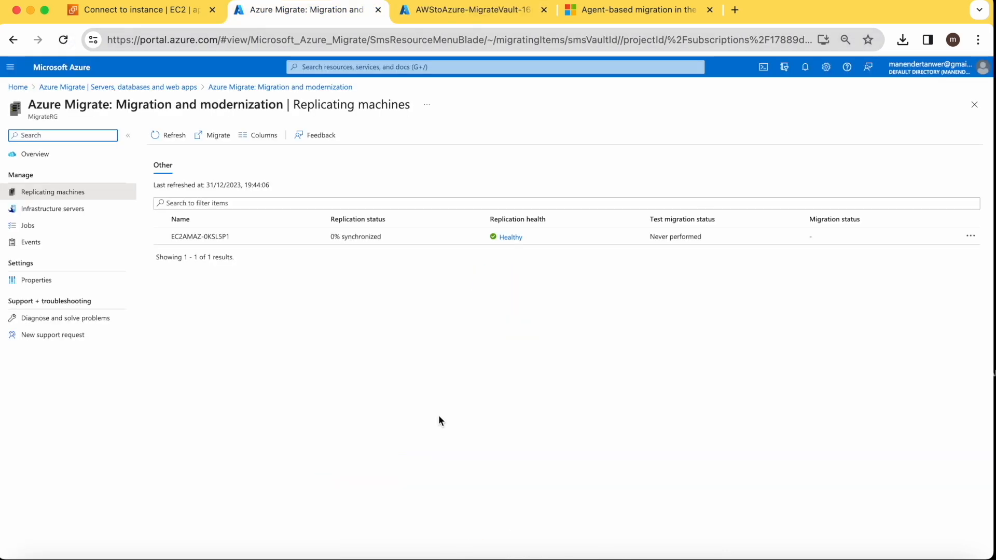
left_click(310, 241)
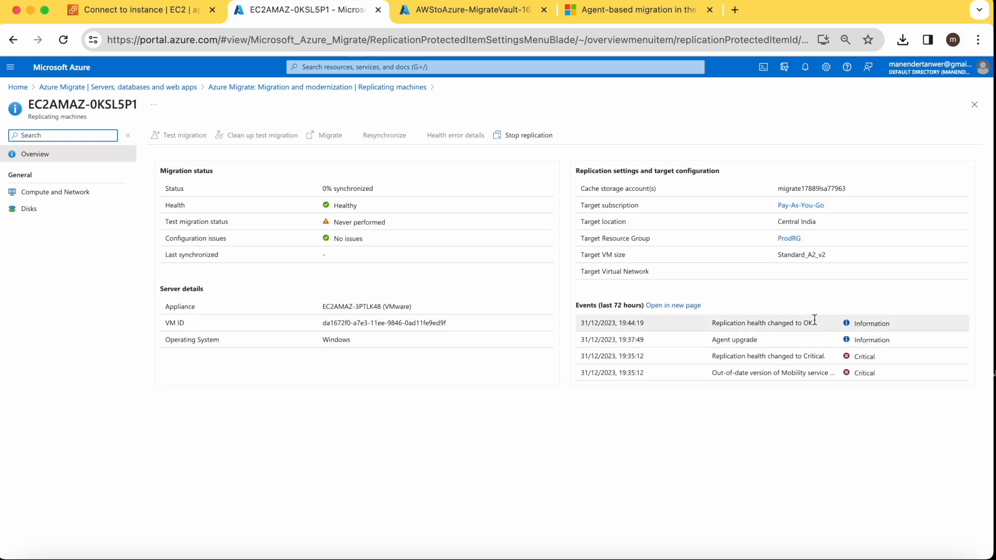
mouse_move(895, 339)
left_mouse_down()
mouse_move(722, 313)
mouse_move(601, 317)
left_mouse_up()
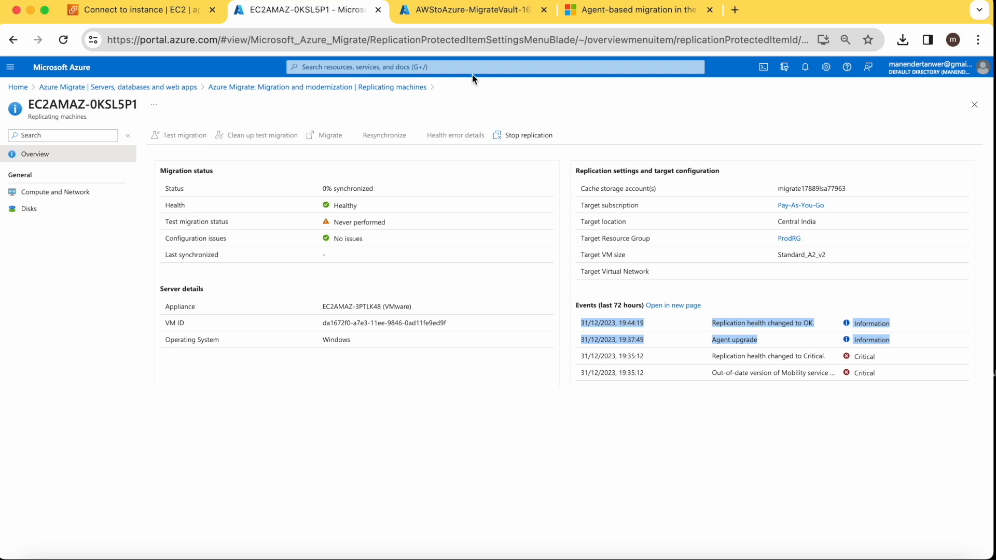
left_click(843, 446)
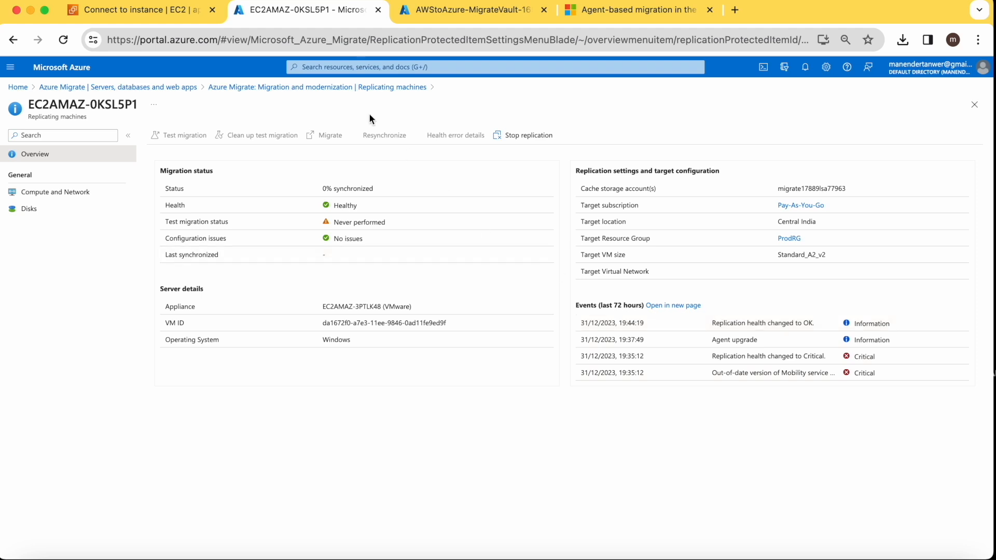
left_click(346, 90)
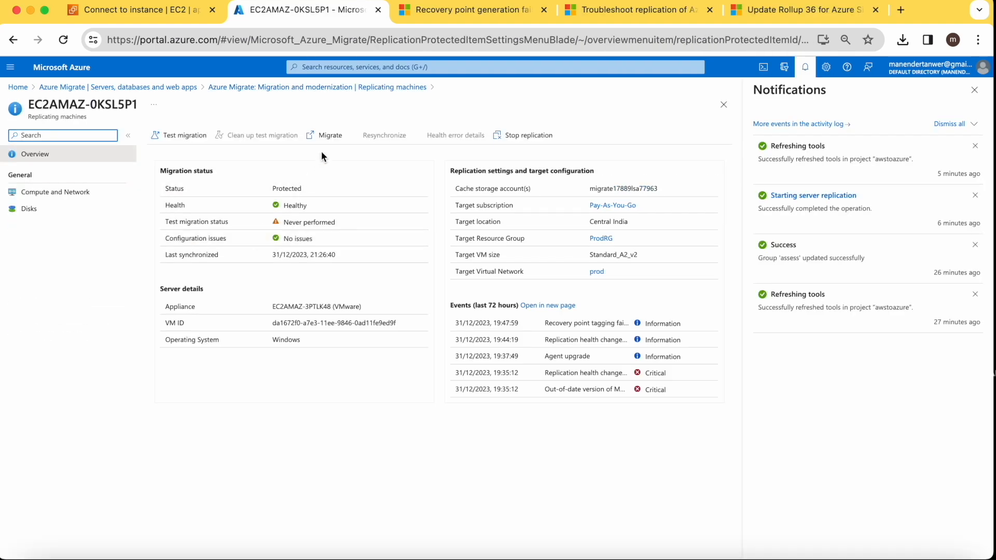
Step: Migrate EC2AMAZ-0KSL5P1 with 'Shutdown machines before migration' left at No
left_click(328, 138)
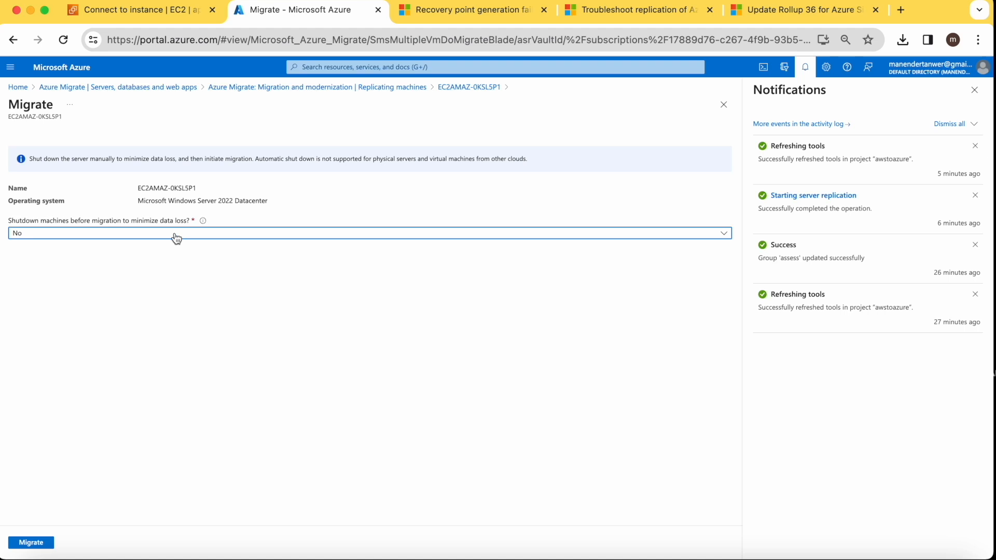
left_click(126, 236)
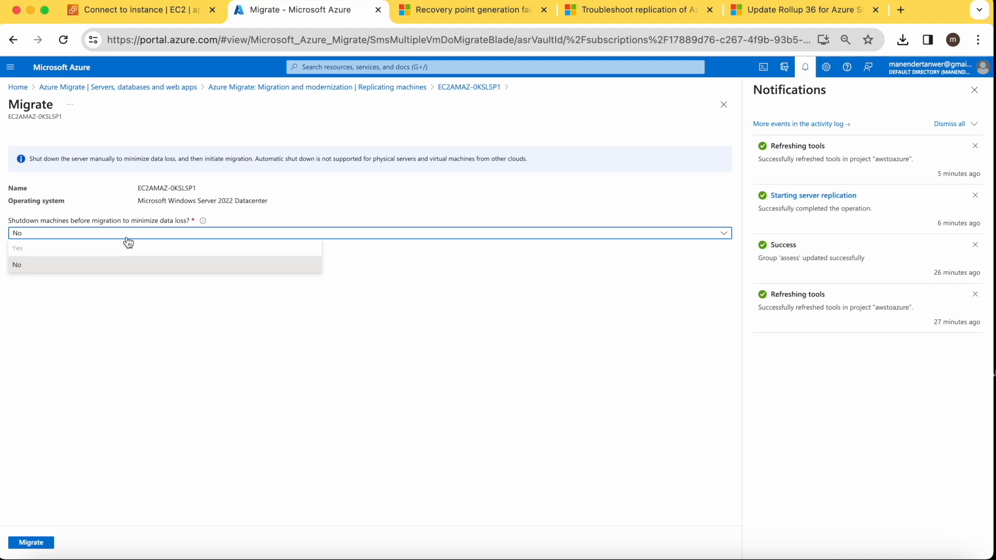
left_click(73, 268)
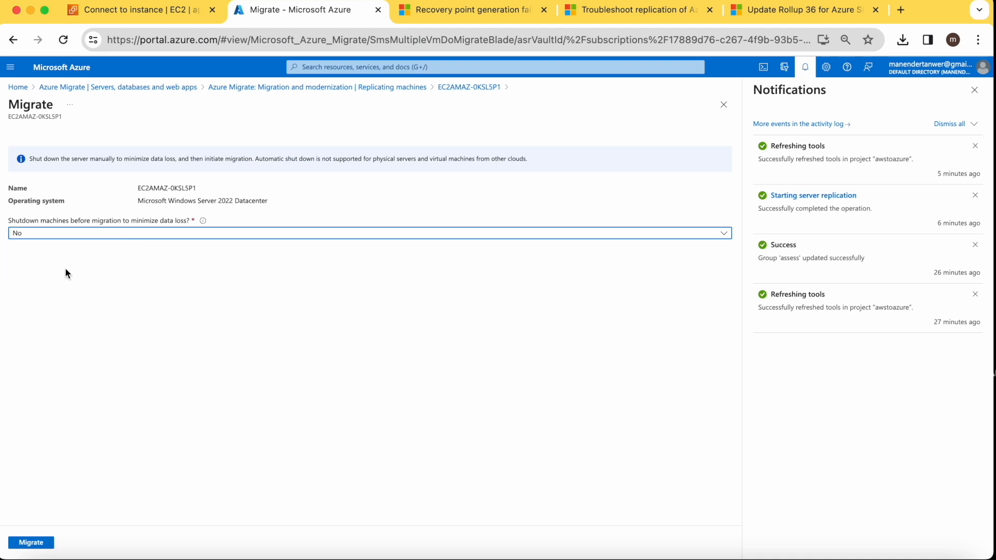
left_click(28, 543)
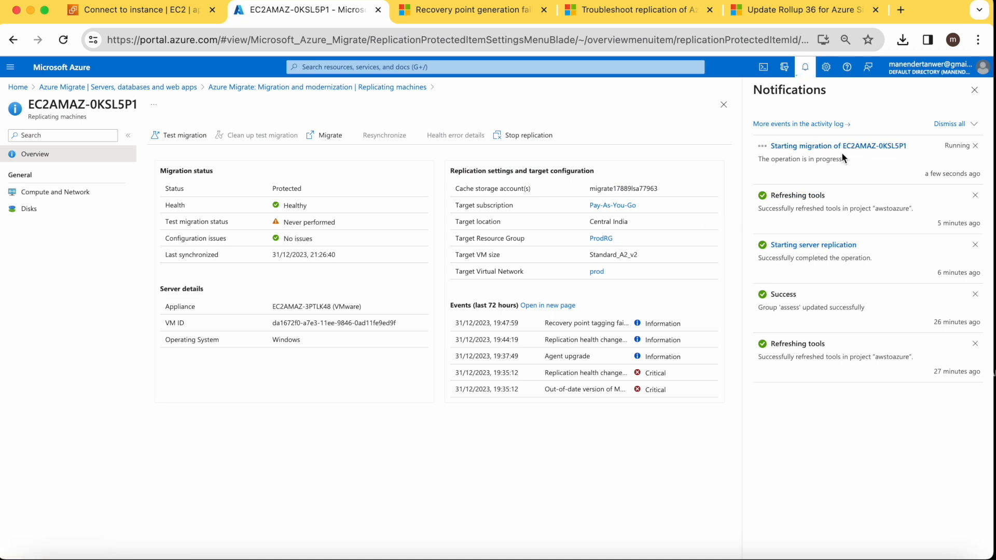
Step: Confirm the EC2AMAZ-0KSL5P1 failover job completed successfully, then go back to the portal Home page
left_click(829, 149)
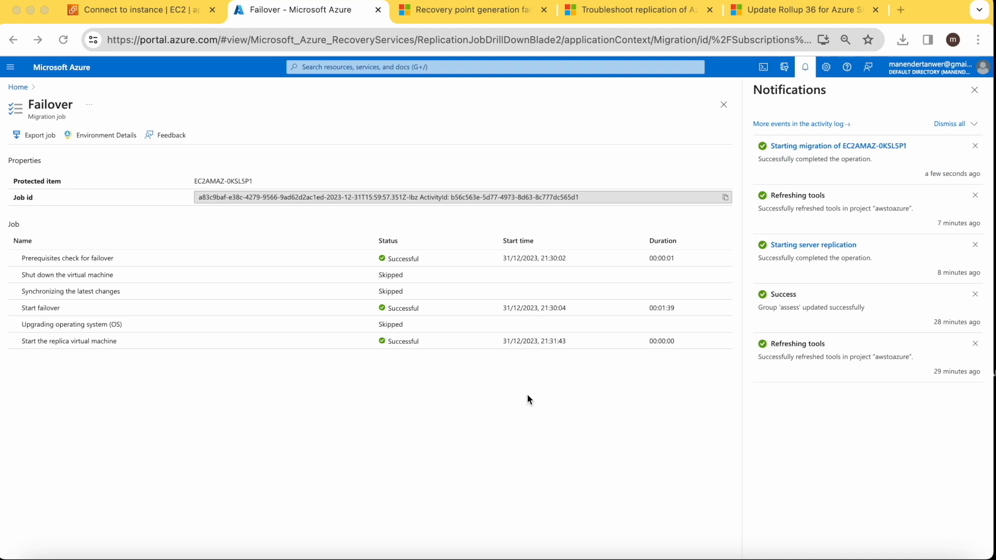
left_click(19, 87)
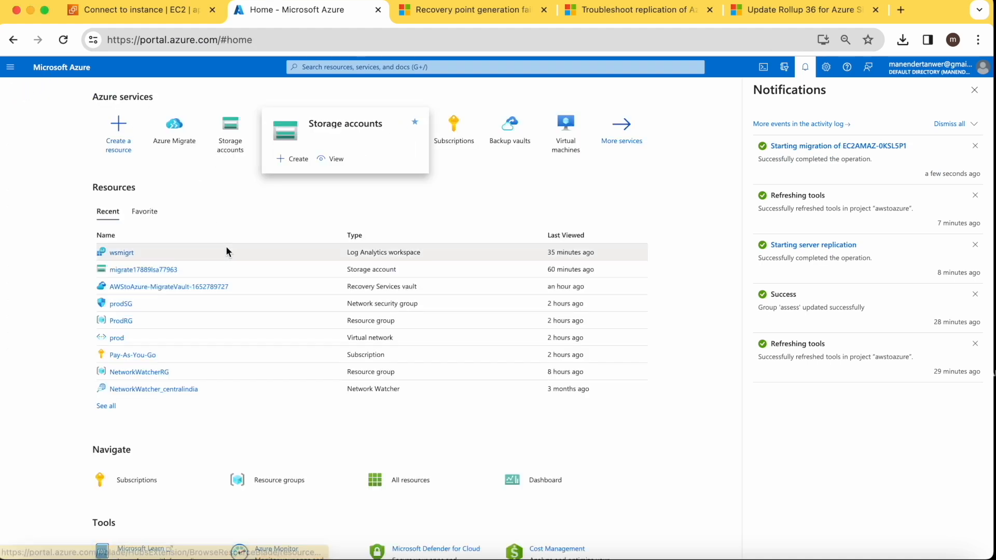
Step: Open VM EC2AMAZ-0KSL5P1 in ProdRG, note its private IP 10.0.0.4, and view its Networking page
left_click(449, 137)
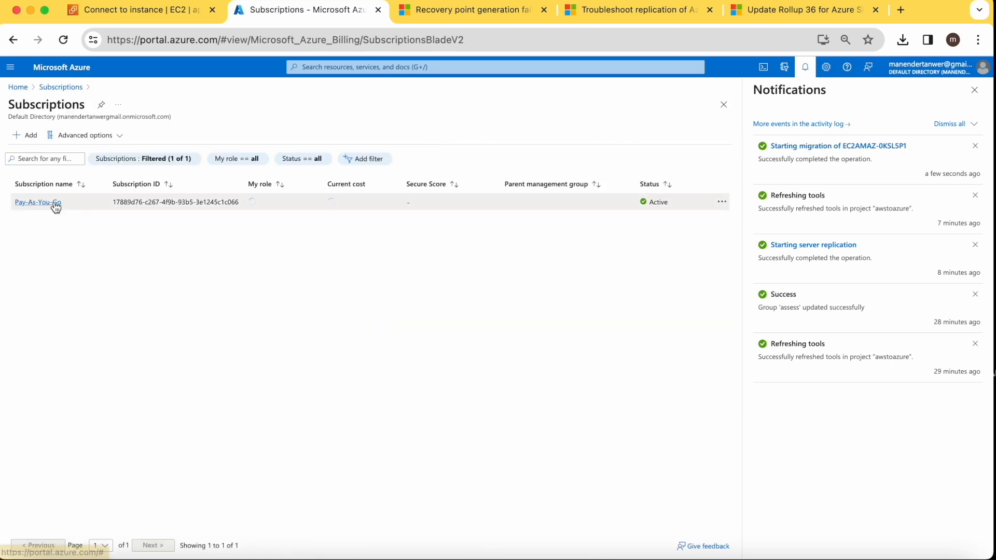
left_click(53, 204)
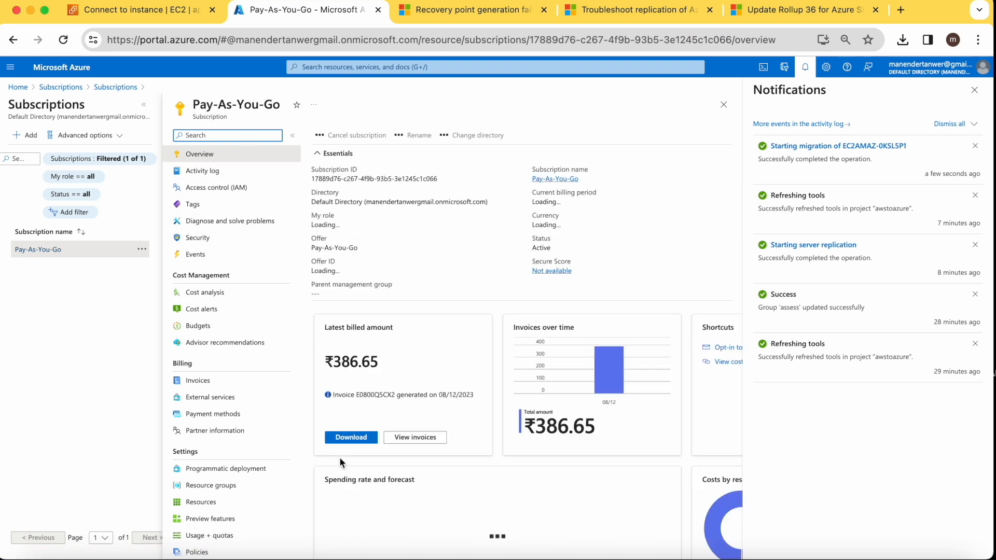
left_click(259, 486)
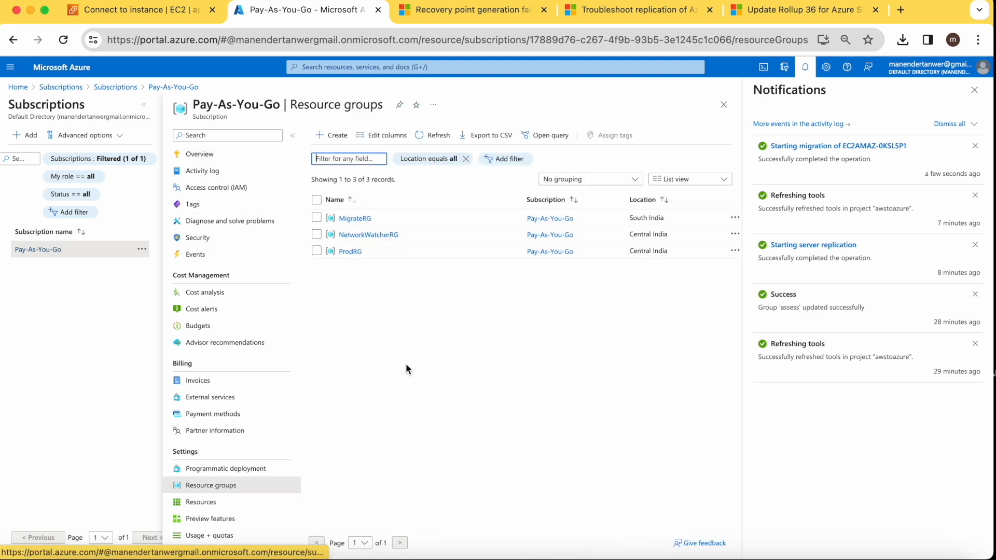
left_click(354, 254)
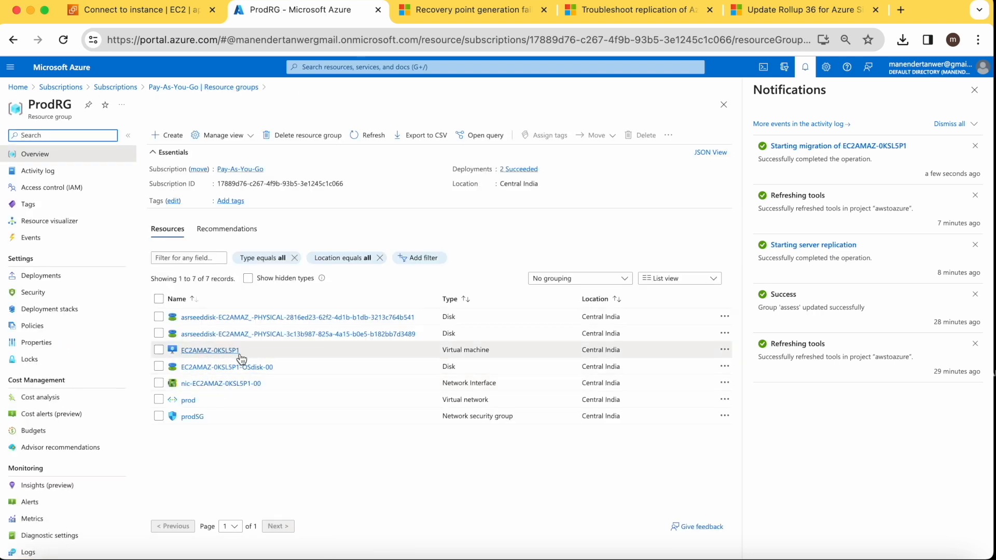
left_click(222, 351)
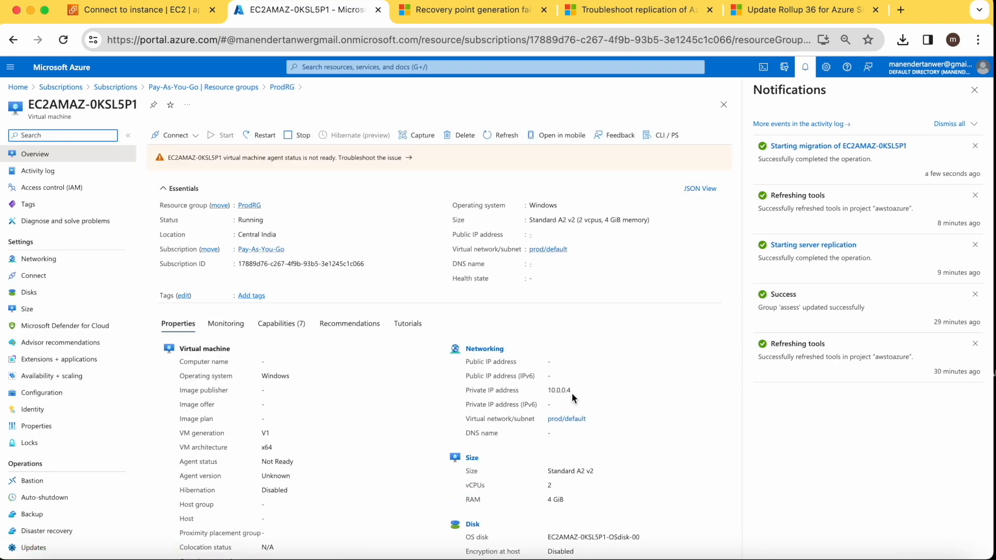
left_click_drag(572, 394, 547, 384)
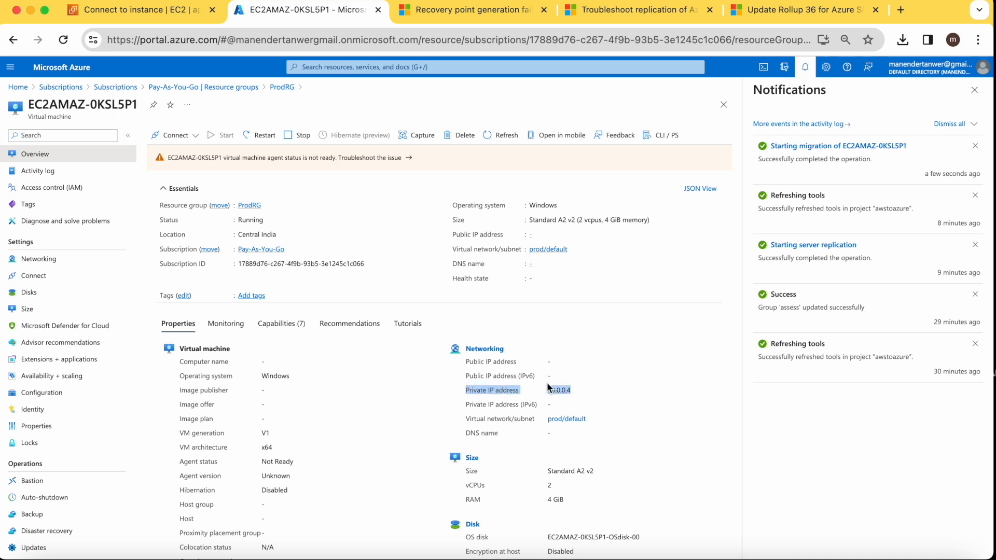
left_click(599, 391)
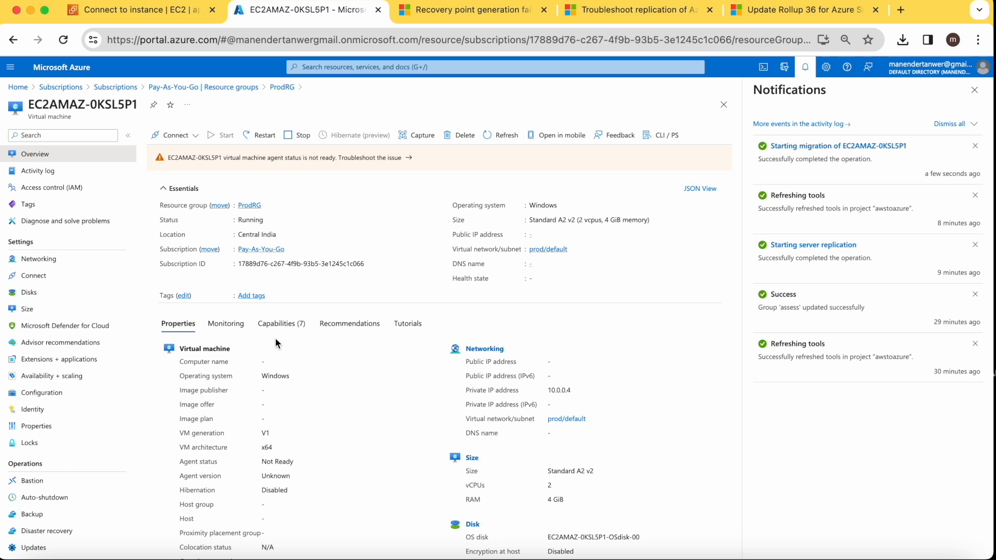
left_click(77, 264)
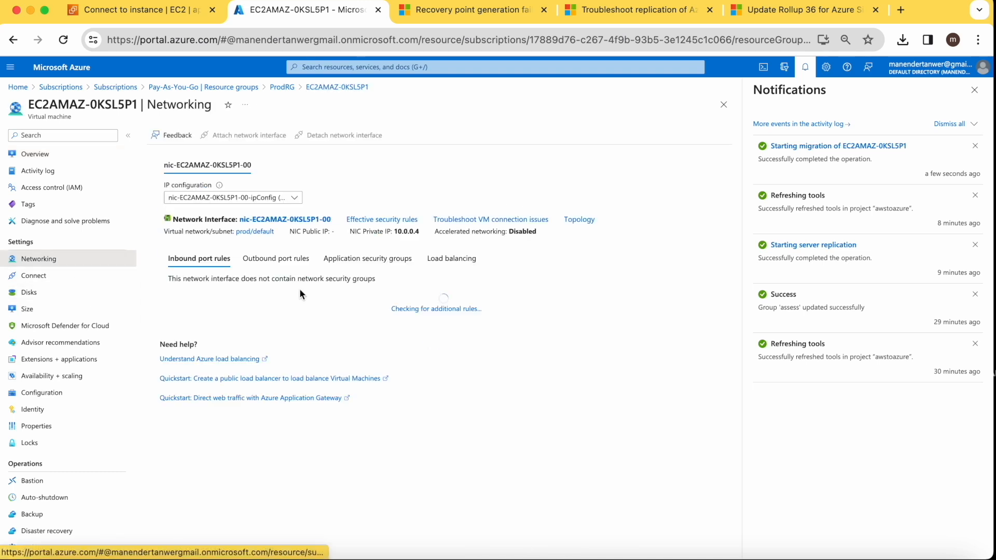
Step: Associate a public IP address with the NIC's ipConfig and save it
left_click(297, 219)
left_click(974, 90)
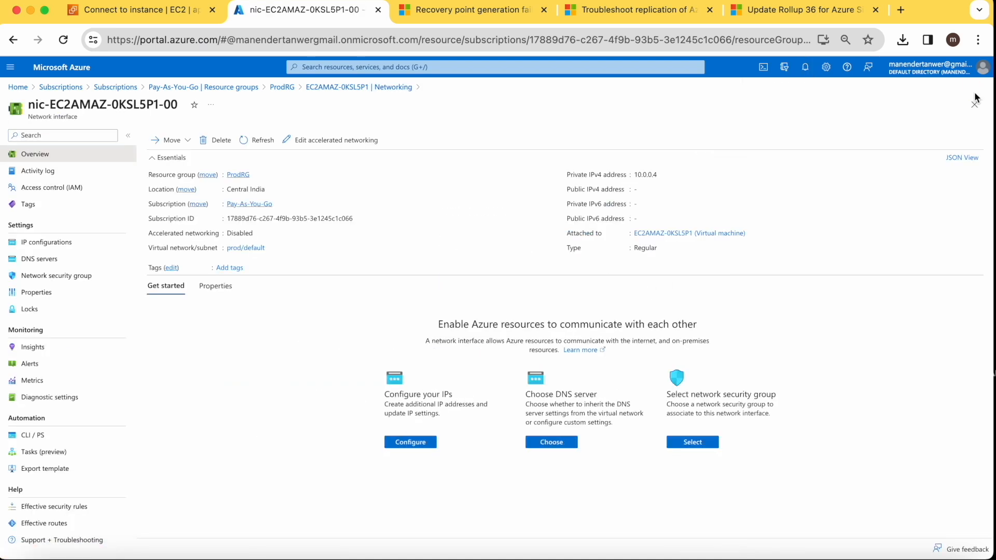
left_click(78, 242)
left_click(158, 343)
left_click(253, 347)
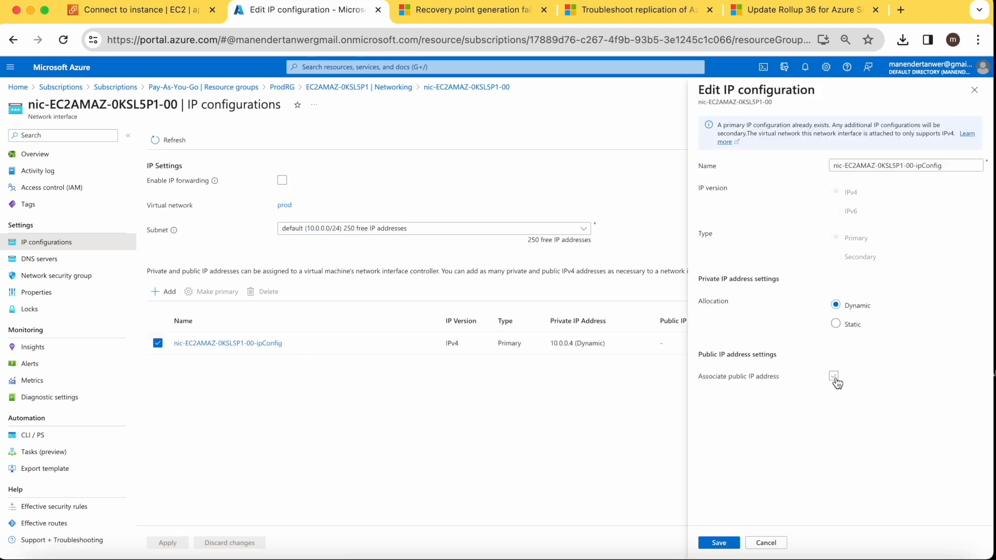
left_click(835, 379)
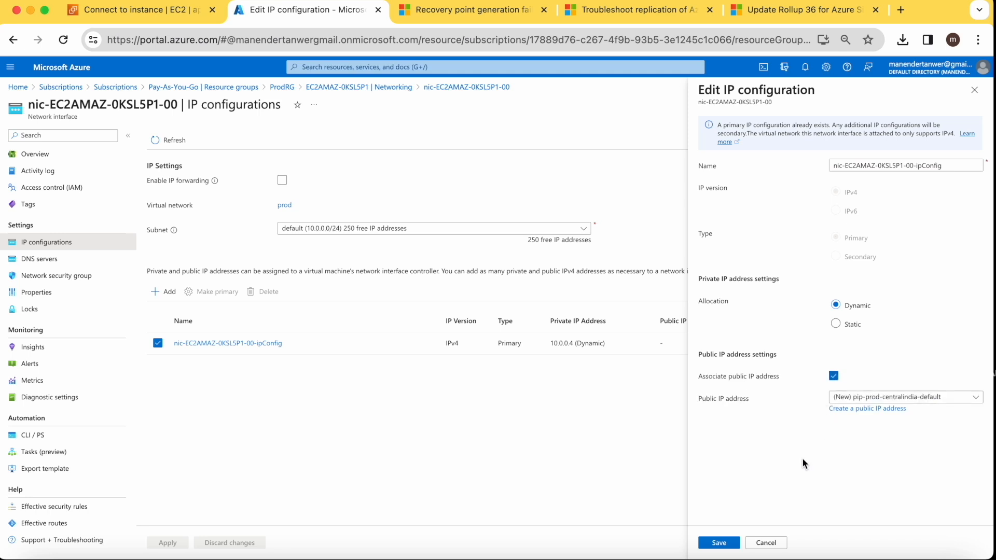
left_click(718, 543)
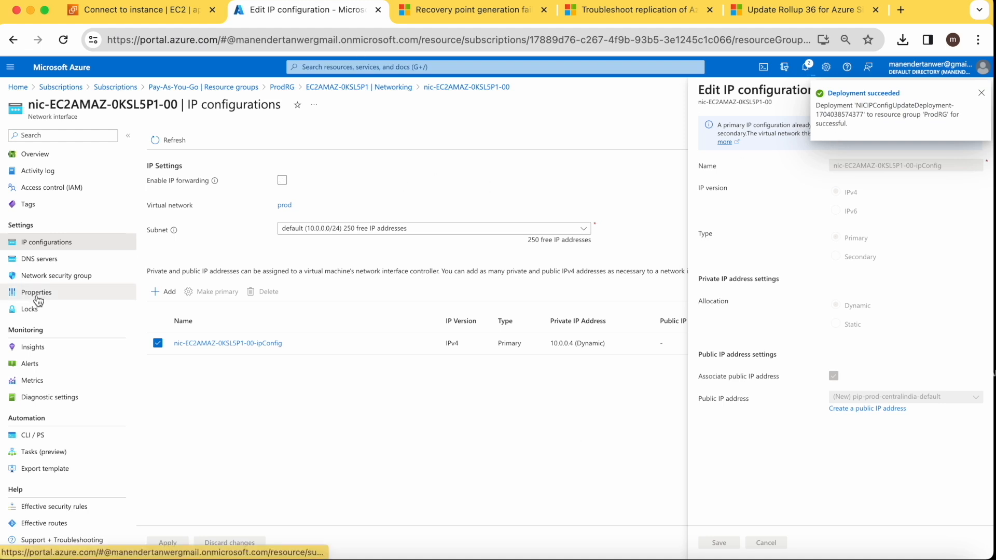
Step: Set the network interface's network security group to None and save
left_click(36, 154)
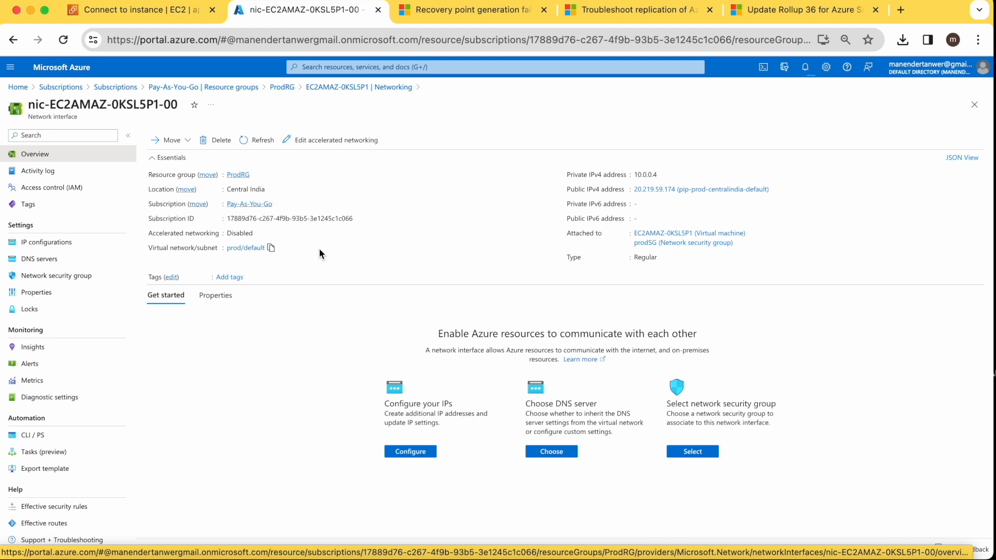
left_click(685, 456)
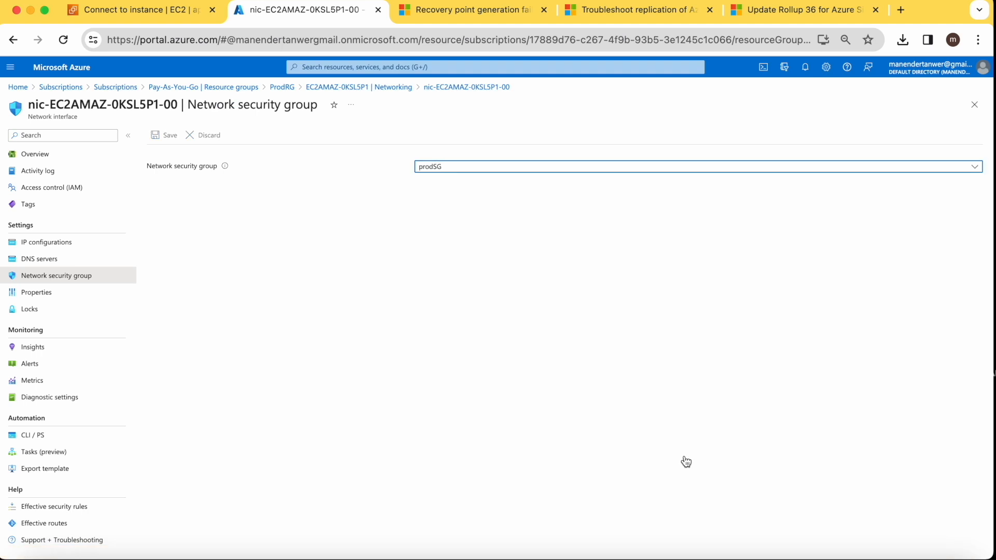
left_click(612, 167)
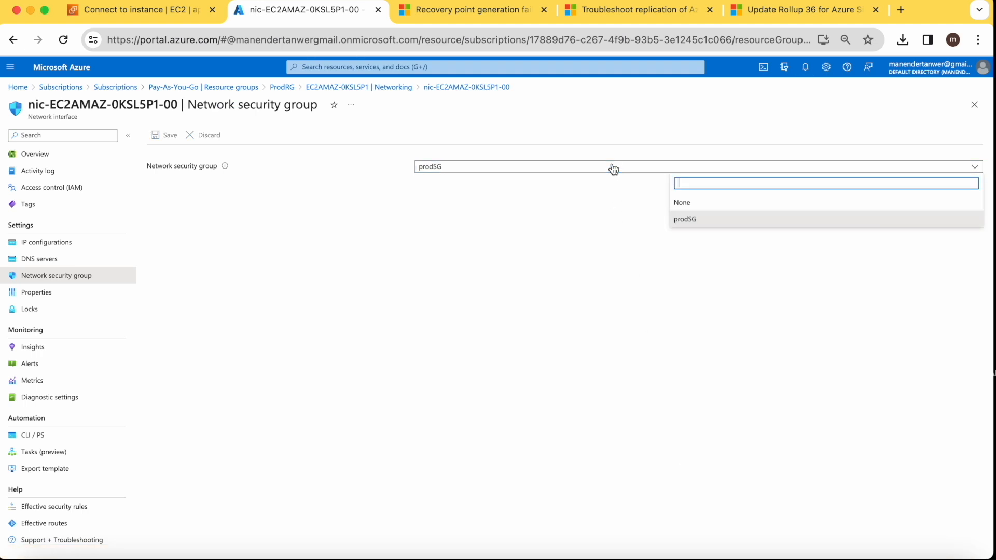
left_click(693, 201)
left_click(151, 136)
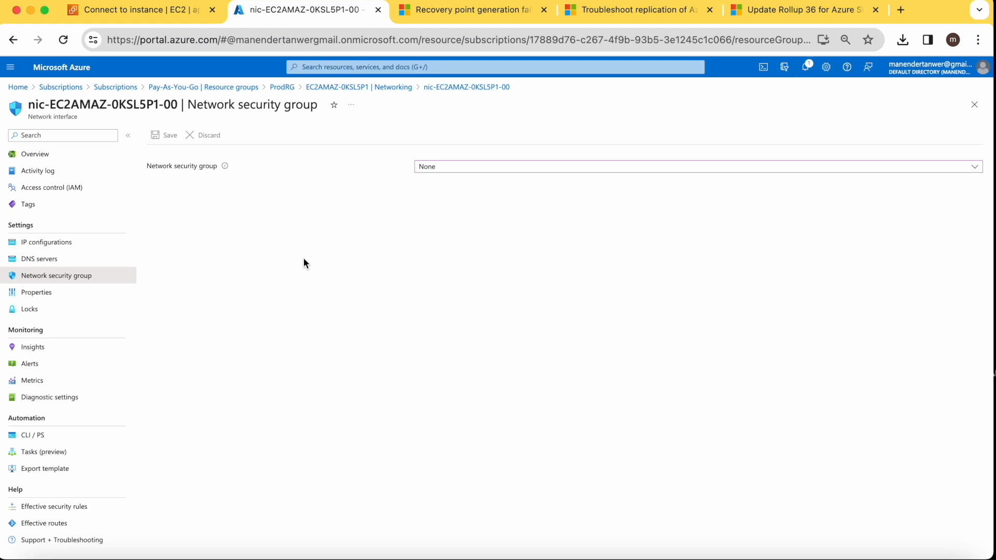
left_click(366, 66)
Step: Create route table rtprod in resource group ProdRG, Central India, discarding the unsaved NIC edits first
type("r")
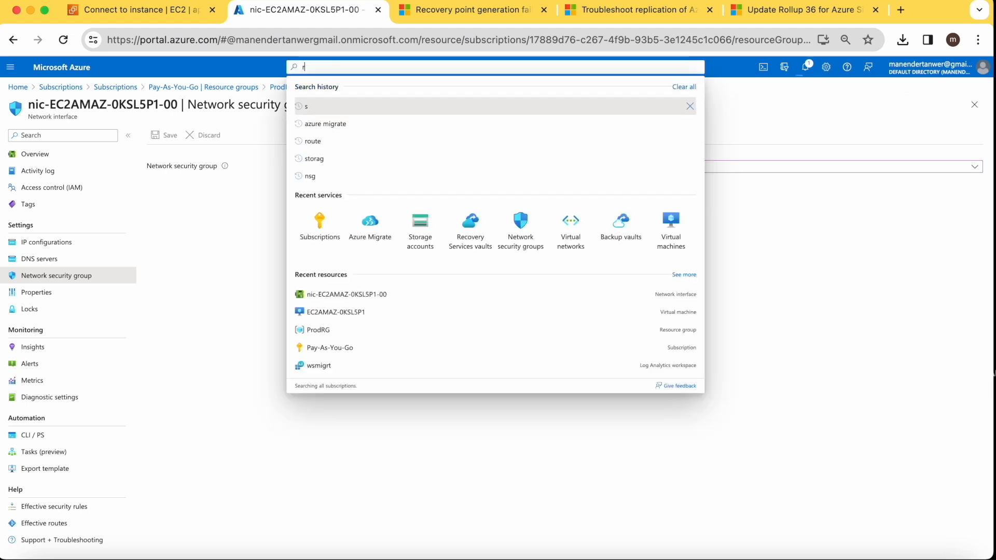
type("oute")
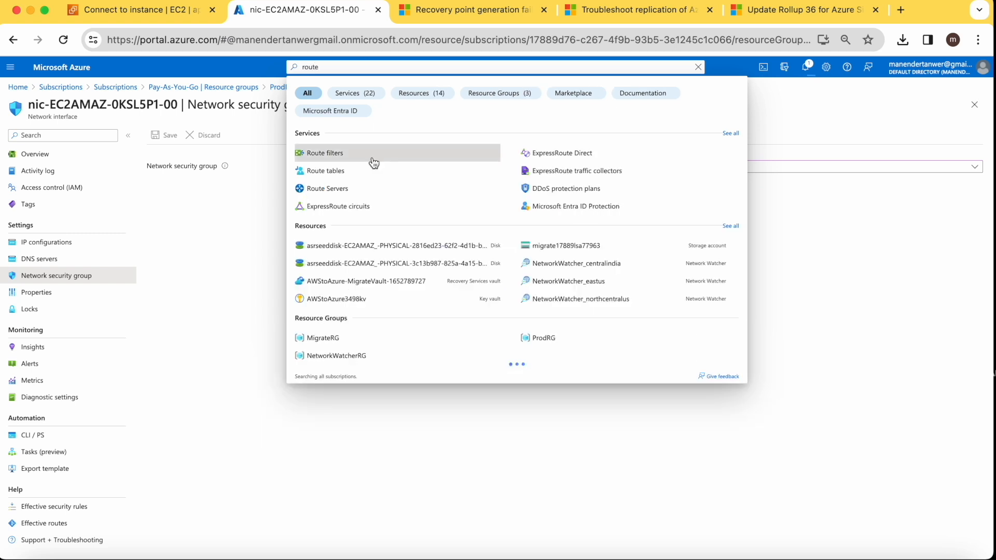
left_click(337, 174)
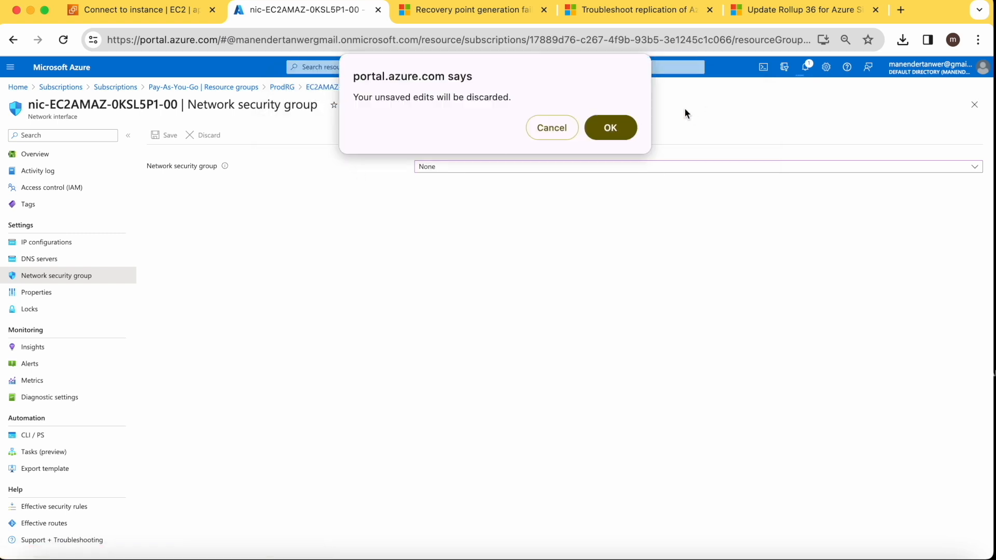
left_click(616, 127)
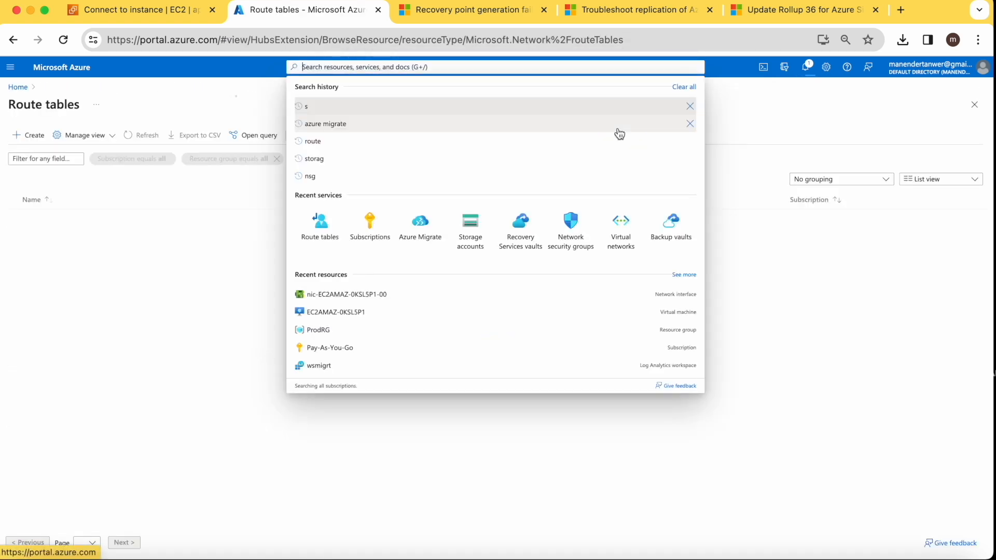
left_click(173, 260)
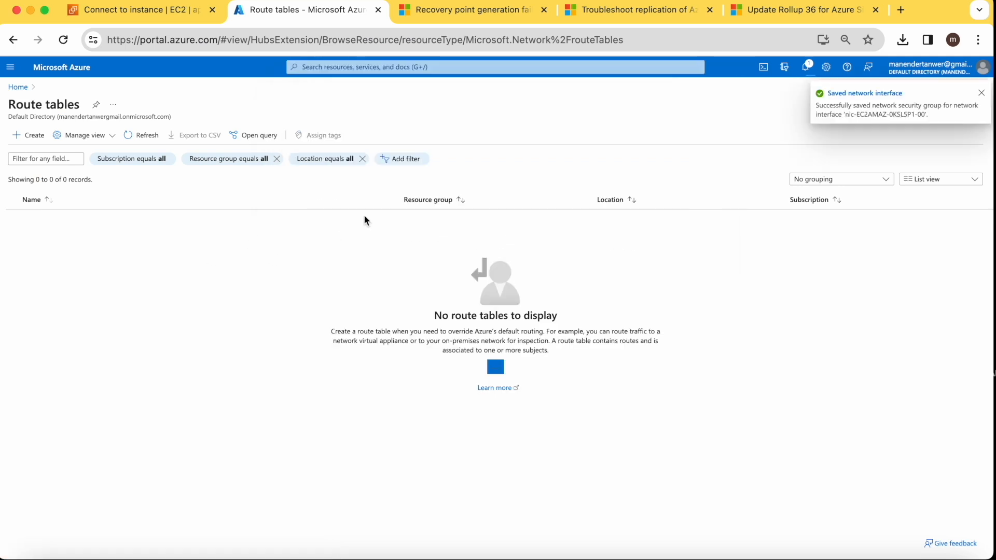
left_click(21, 139)
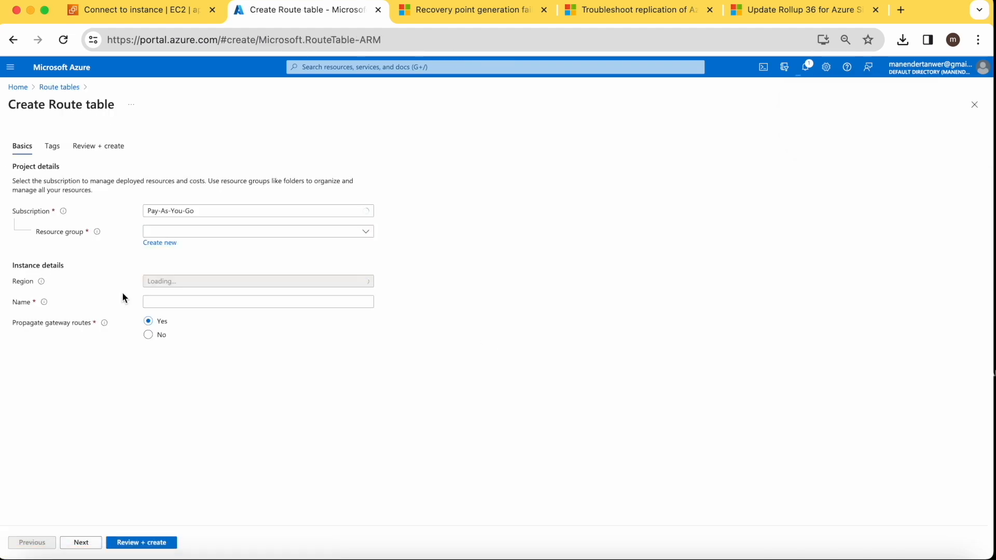
left_click(193, 233)
left_click(185, 300)
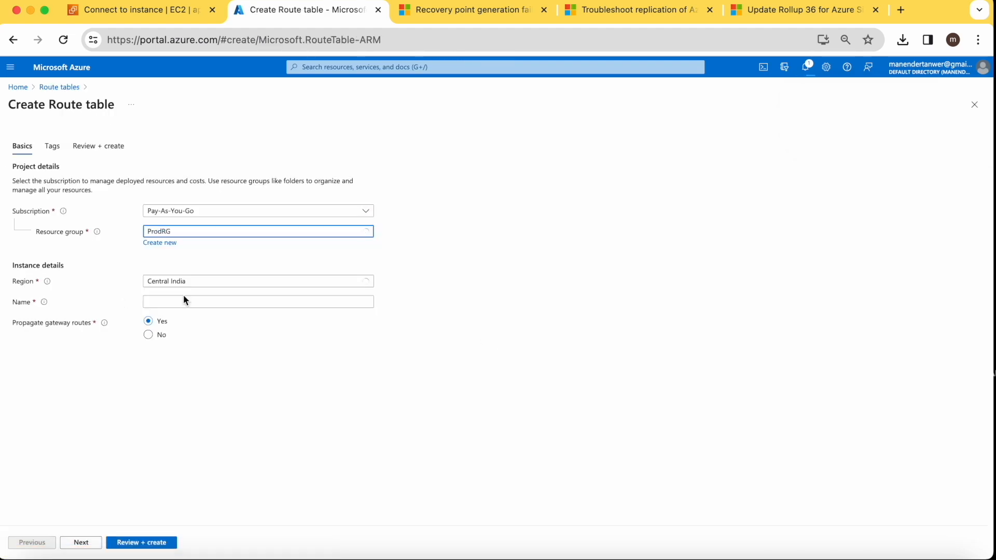
left_click(198, 302)
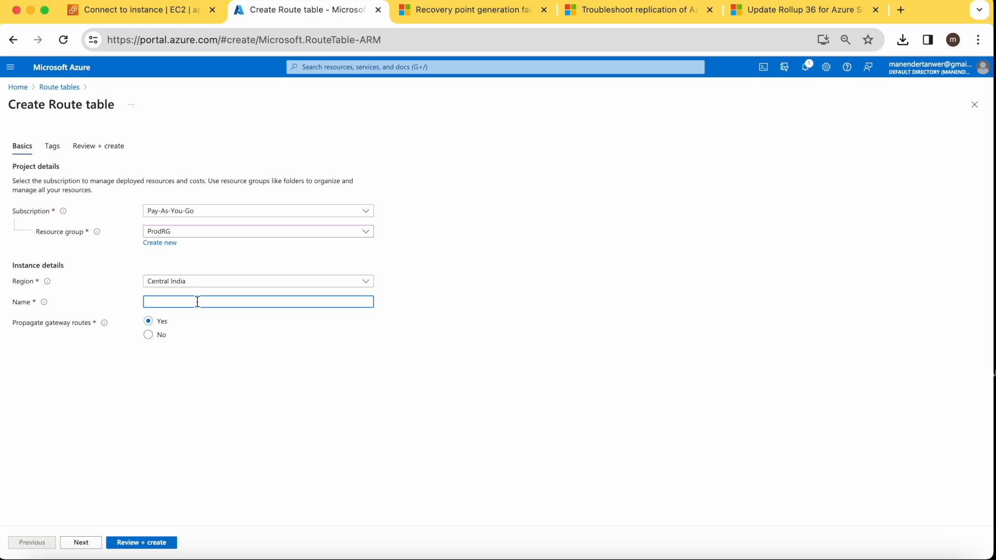
type("rtprod")
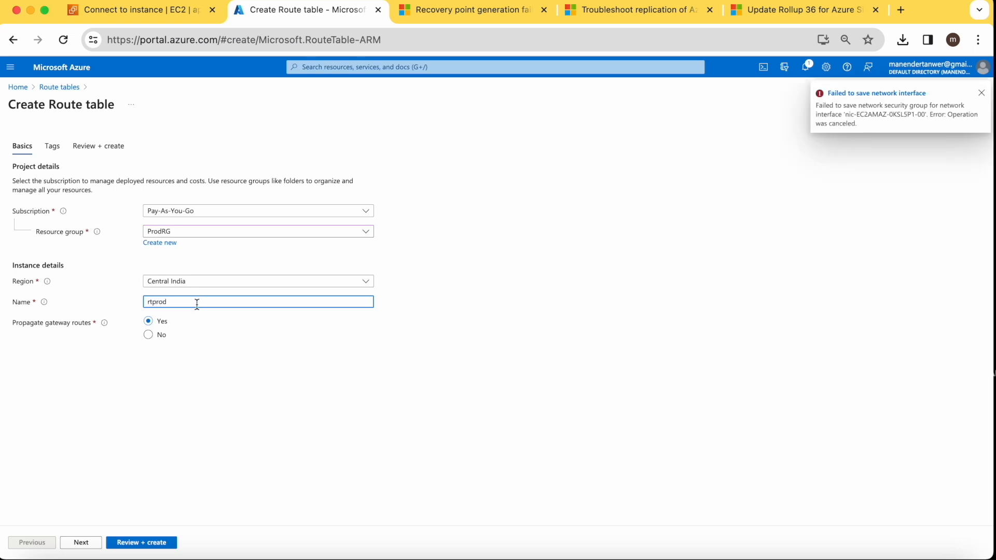
left_click(149, 542)
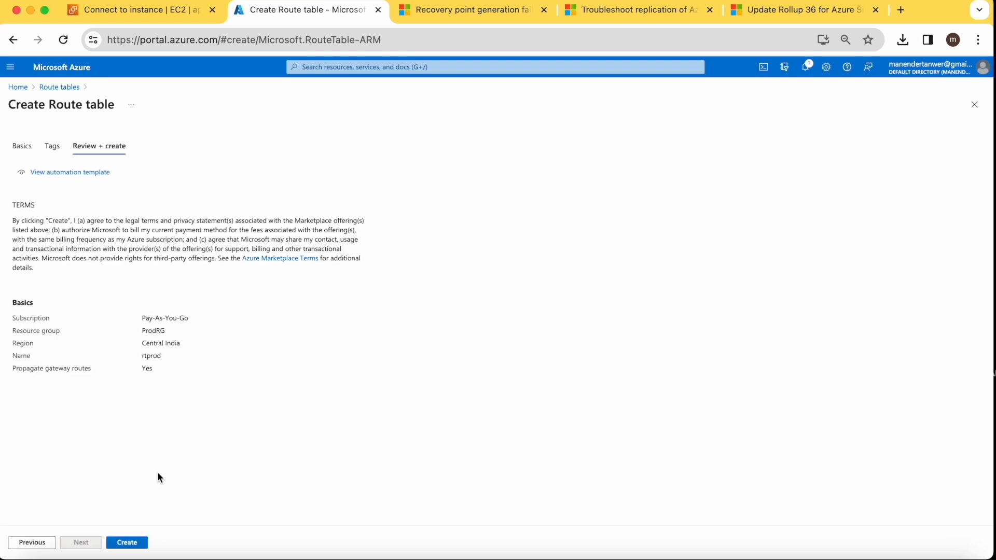
left_click(128, 545)
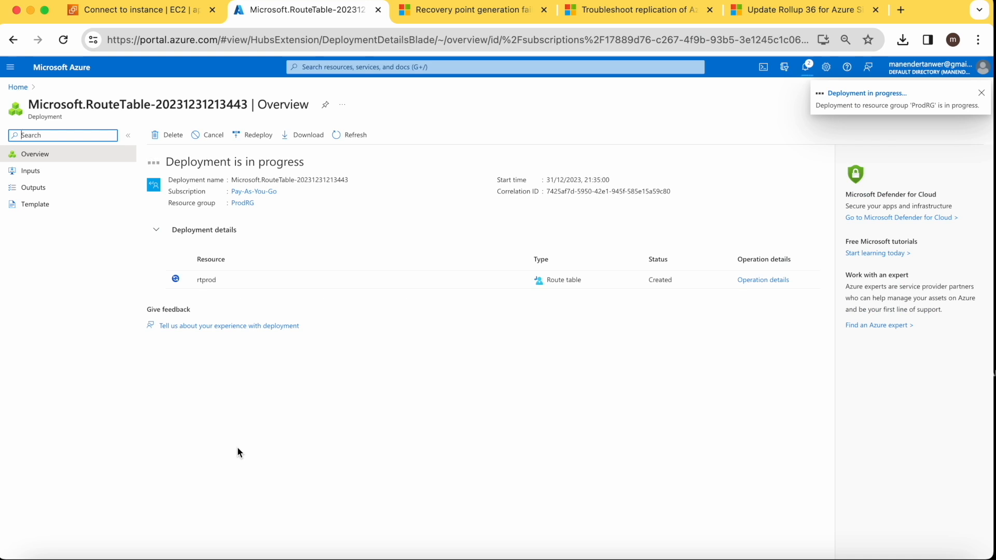
Step: Close the three open Azure troubleshooting article tabs
left_click(544, 10)
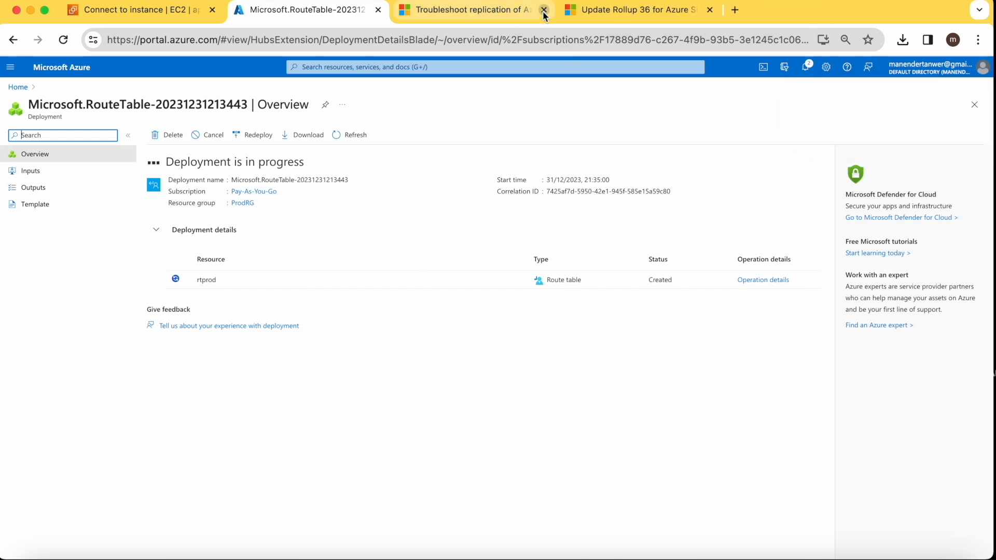
left_click(544, 10)
left_click(544, 10)
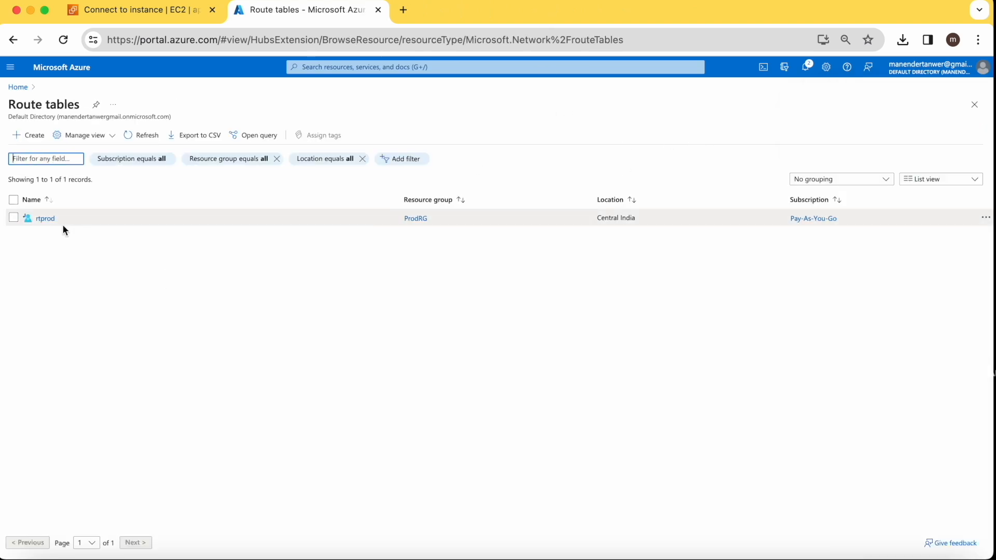
Step: In rtprod's routes, start a new route named 'any' with destination type IP Addresses
left_click(49, 221)
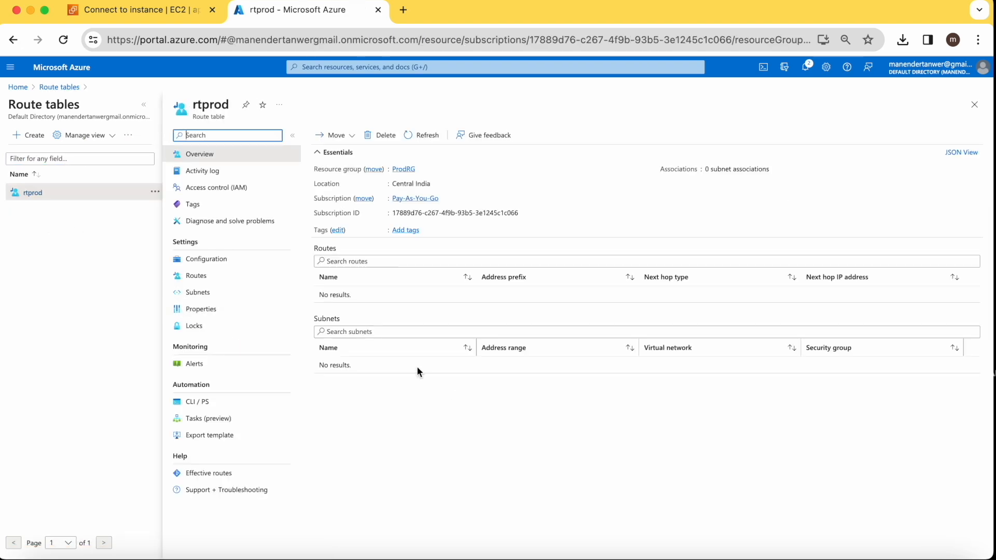
left_click(238, 277)
left_click(332, 136)
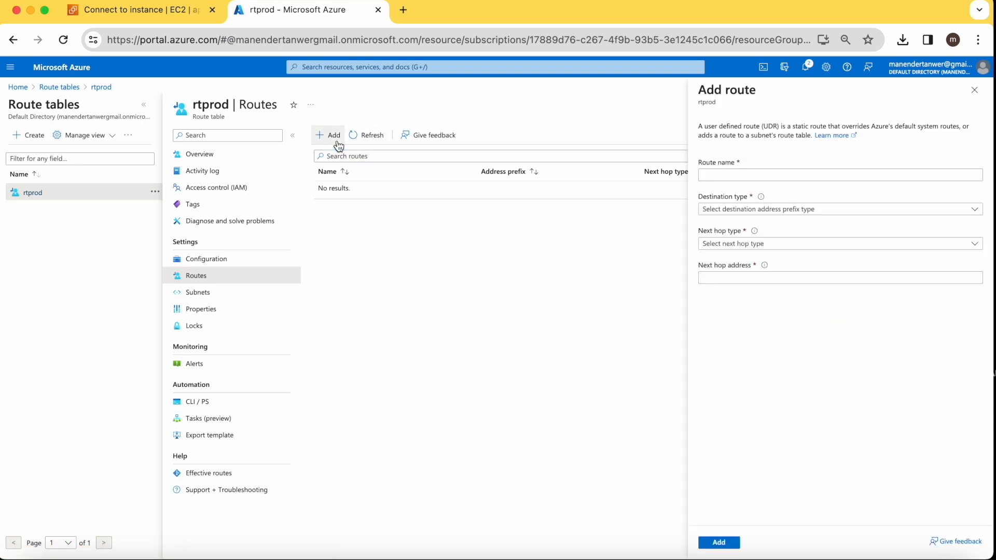
left_click(749, 180)
type("any")
left_click(807, 210)
left_click(762, 225)
Step: Set destination 0.0.0.0/0 with next hop Internet and add the route
left_click(745, 243)
type("0.0.0.0/0")
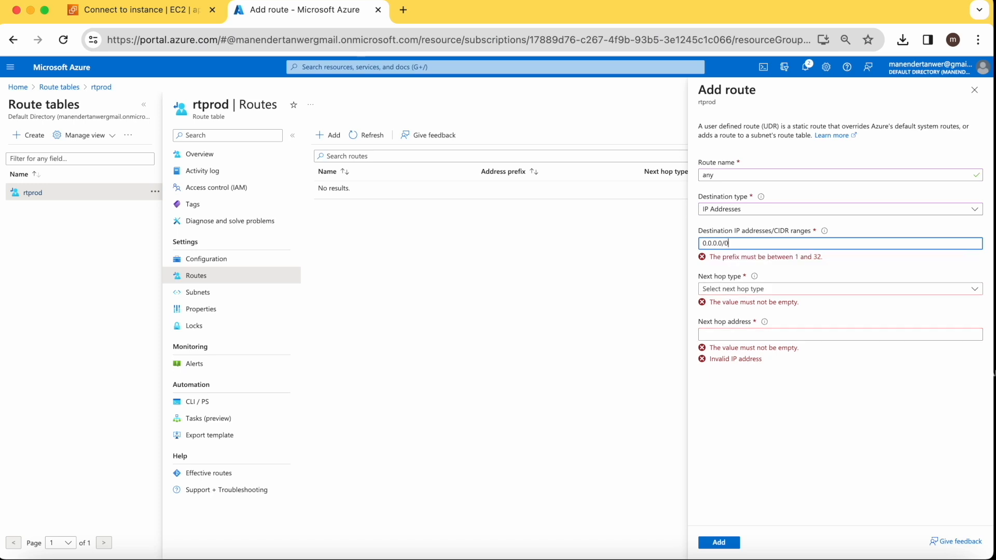
left_click(758, 278)
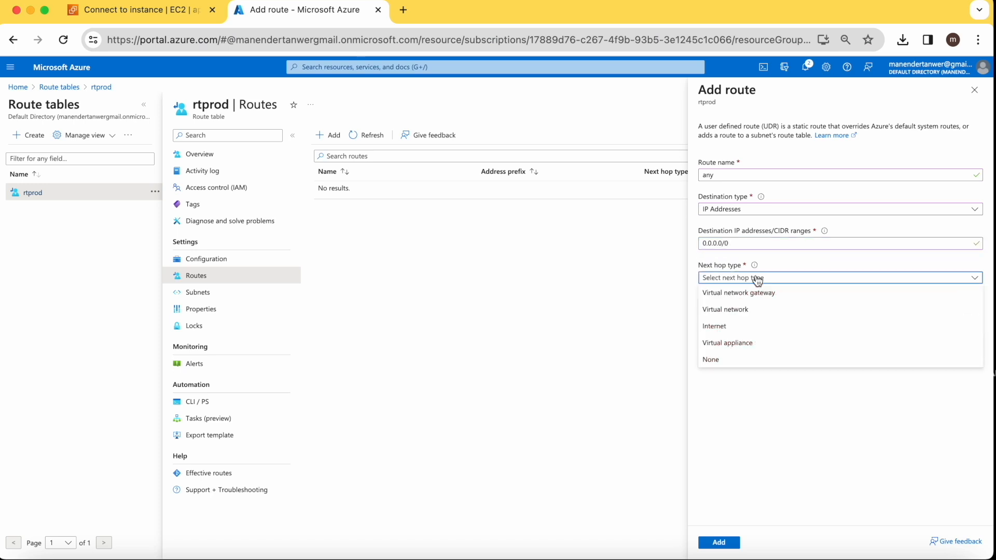
left_click(736, 325)
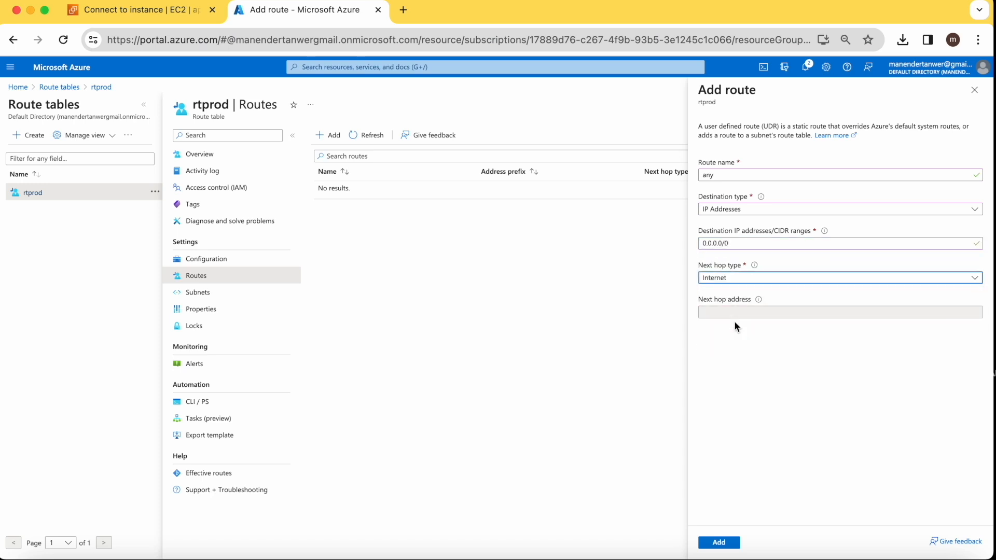
left_click(760, 314)
left_click(726, 541)
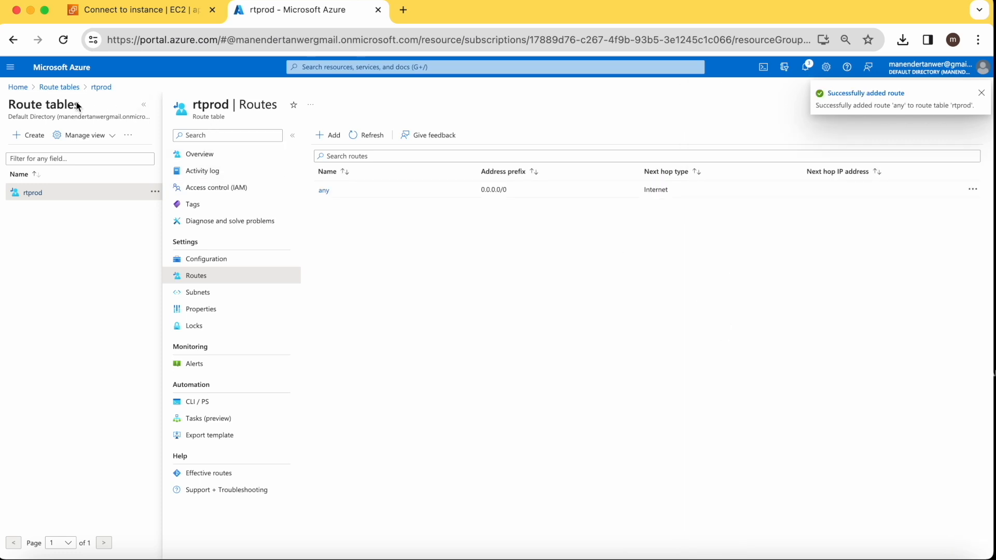
Step: Go back to the home page and open the nic-EC2AMAZ-0KSL5P1-00 network interface
left_click(24, 88)
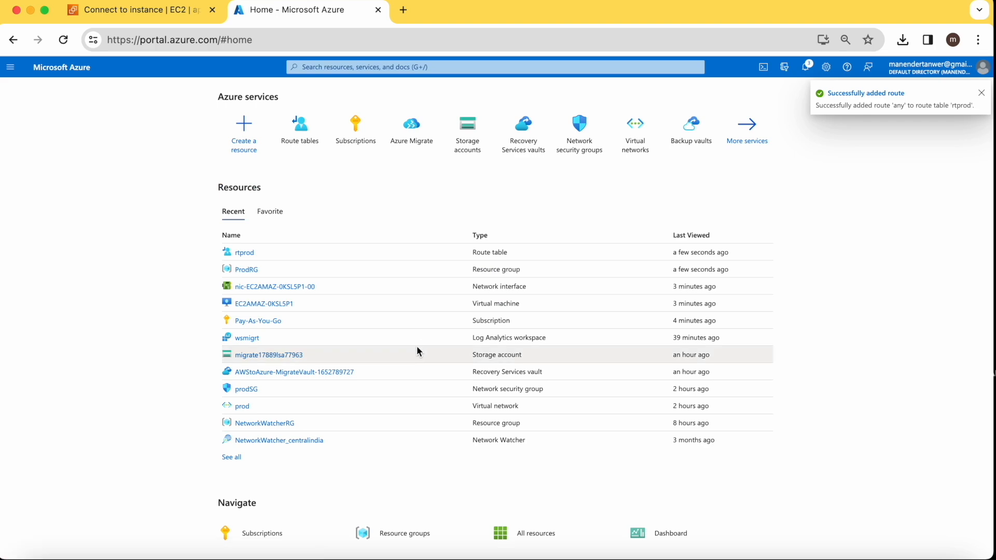
left_click(275, 286)
left_click(345, 70)
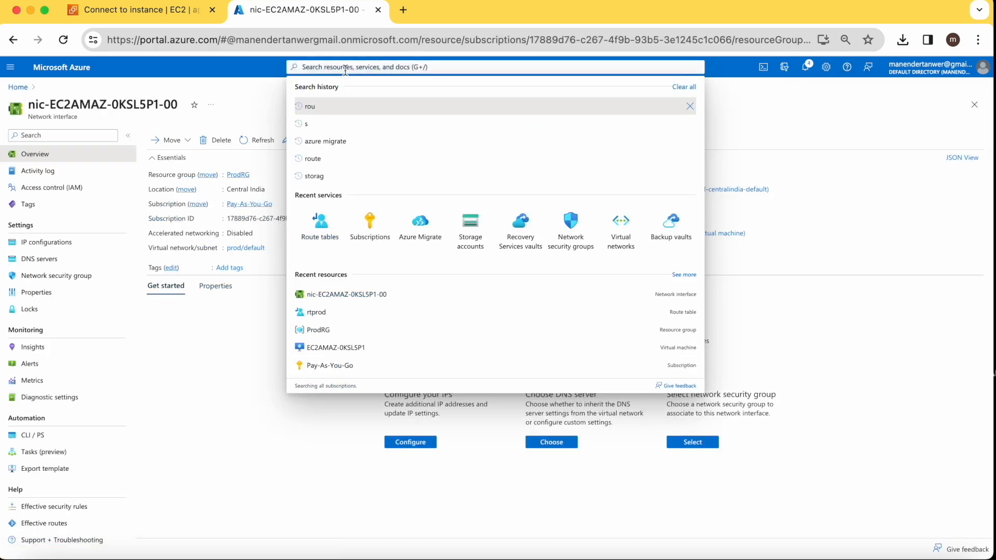
Step: Find network security groups via 'nsg' search and open prodSG's inbound security rules
type("nsg")
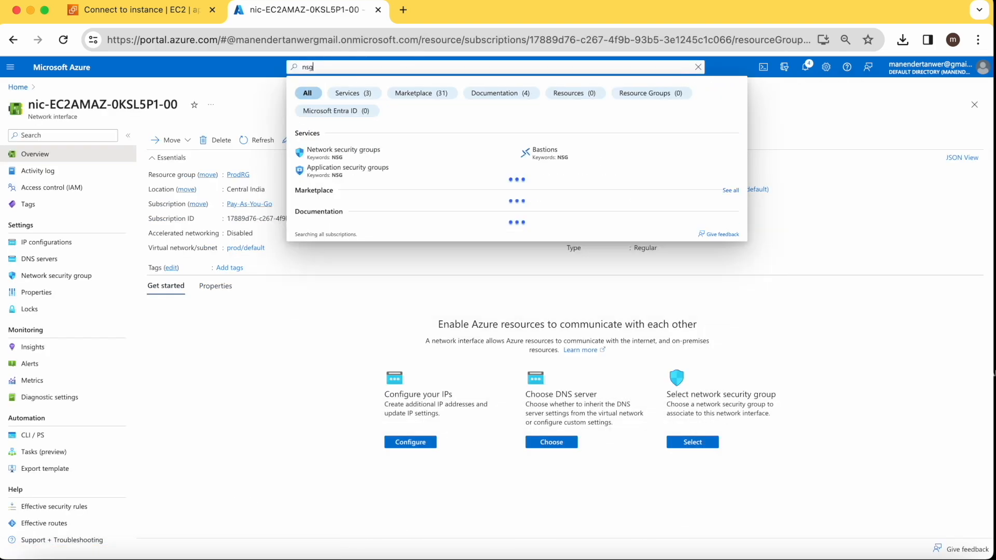
left_click(334, 151)
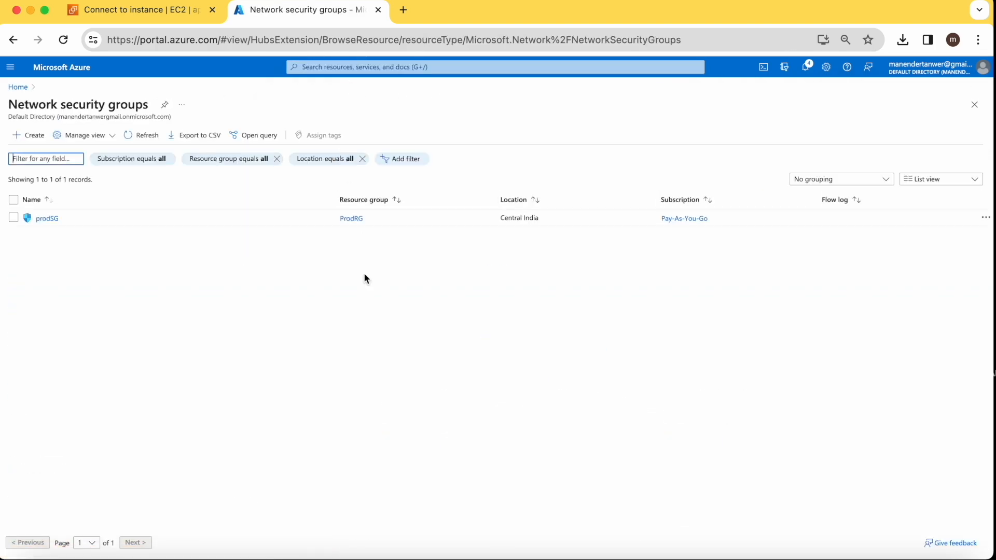
left_click(47, 219)
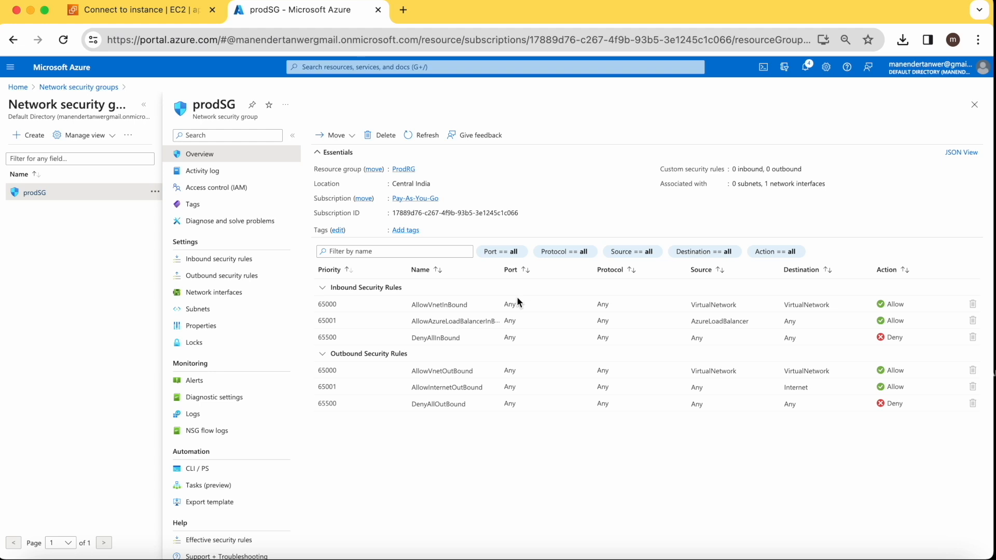
left_click(243, 262)
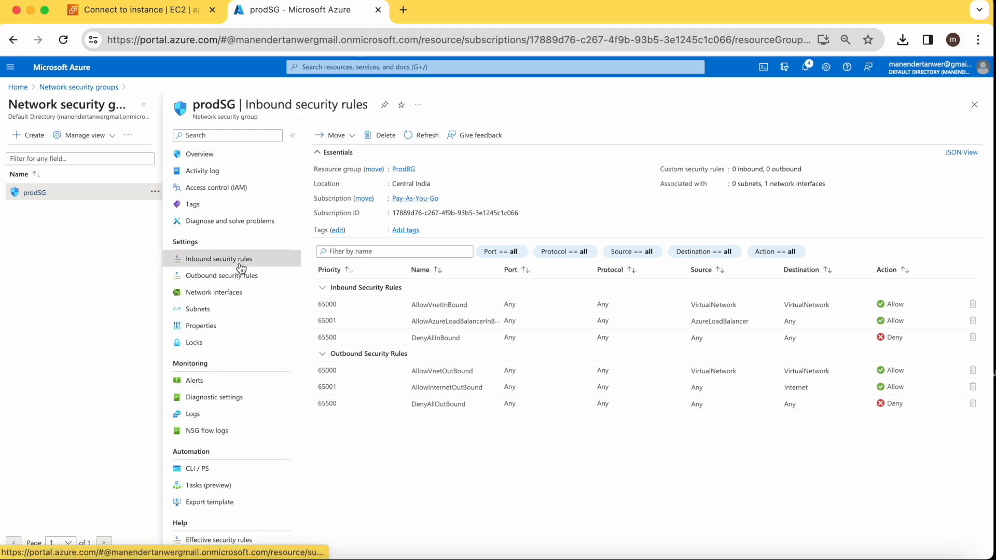
Step: Add inbound rule AllowAnyRDPInbound allowing RDP on TCP 3389 to Any at priority 100, then return home
left_click(332, 136)
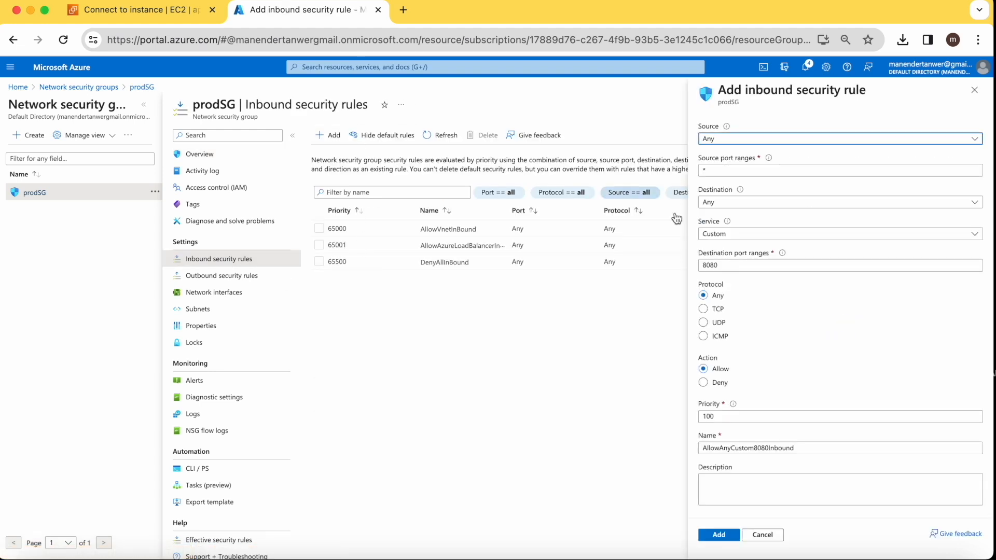
left_click(739, 173)
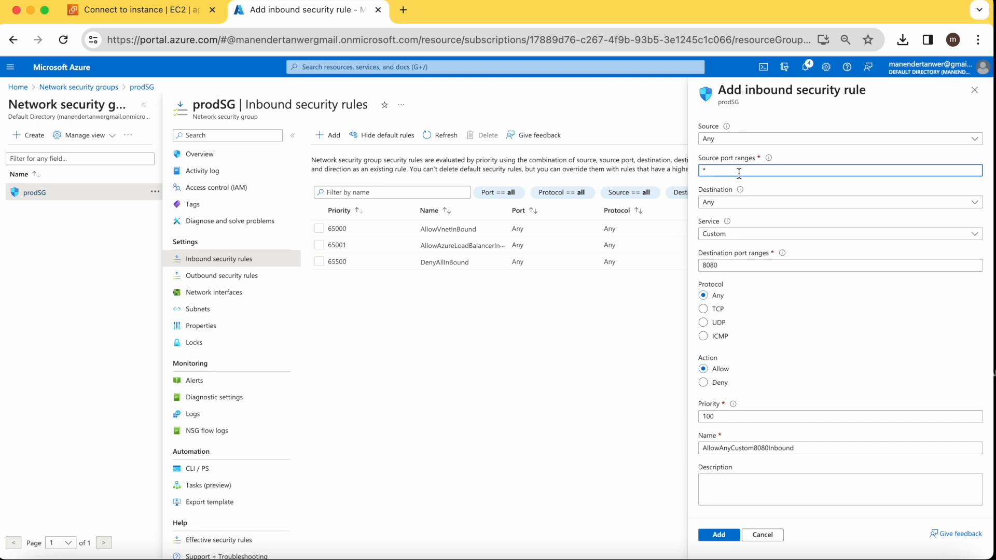
left_click(745, 203)
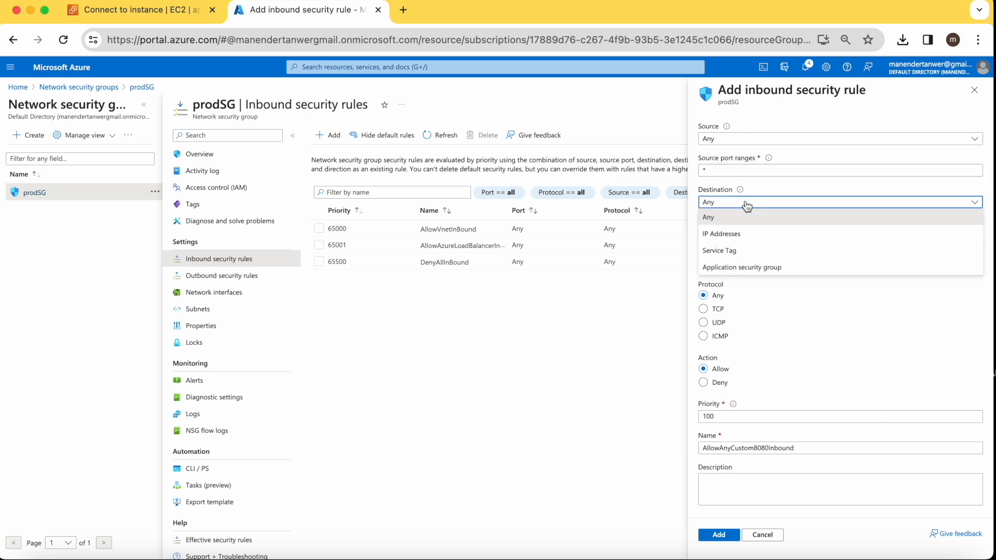
left_click(743, 217)
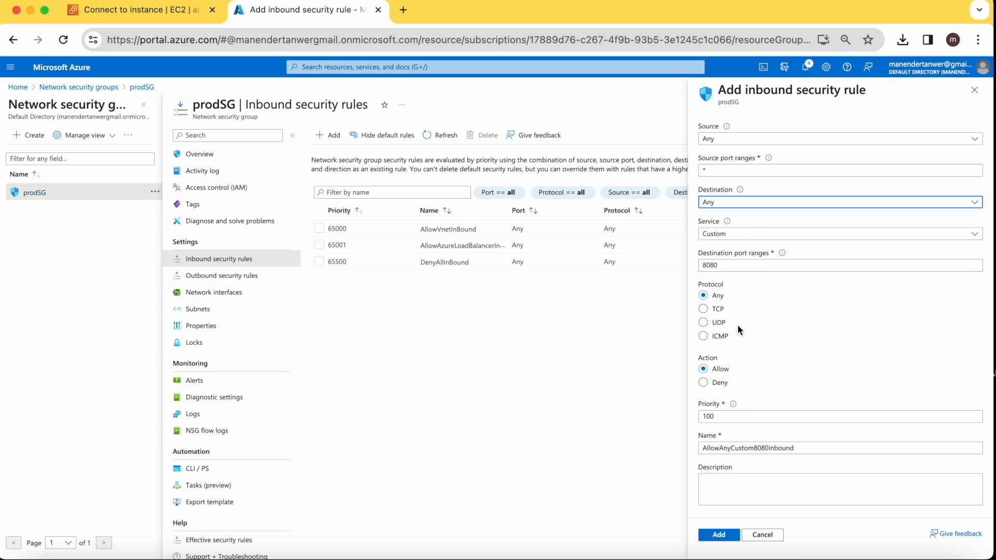
left_click(755, 238)
left_click(733, 297)
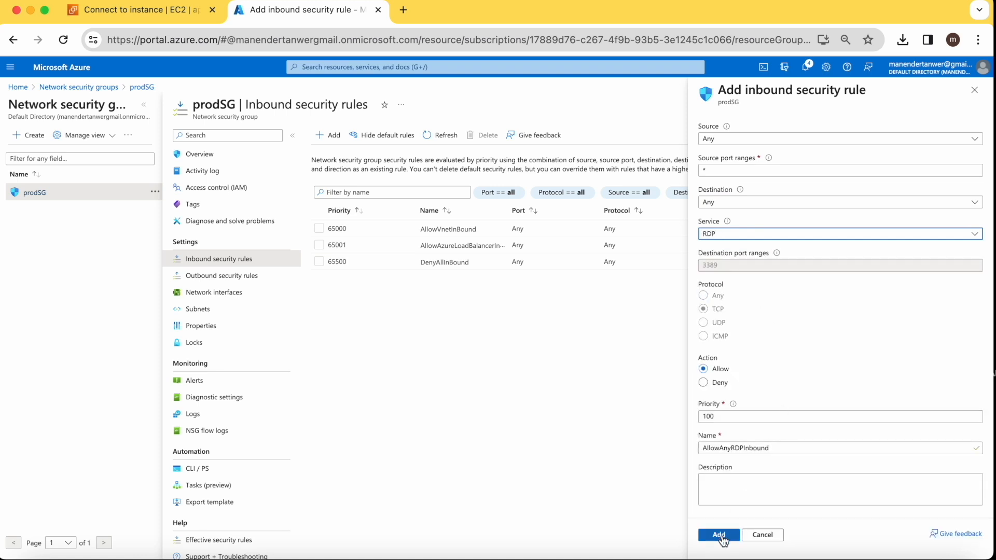
left_click(721, 536)
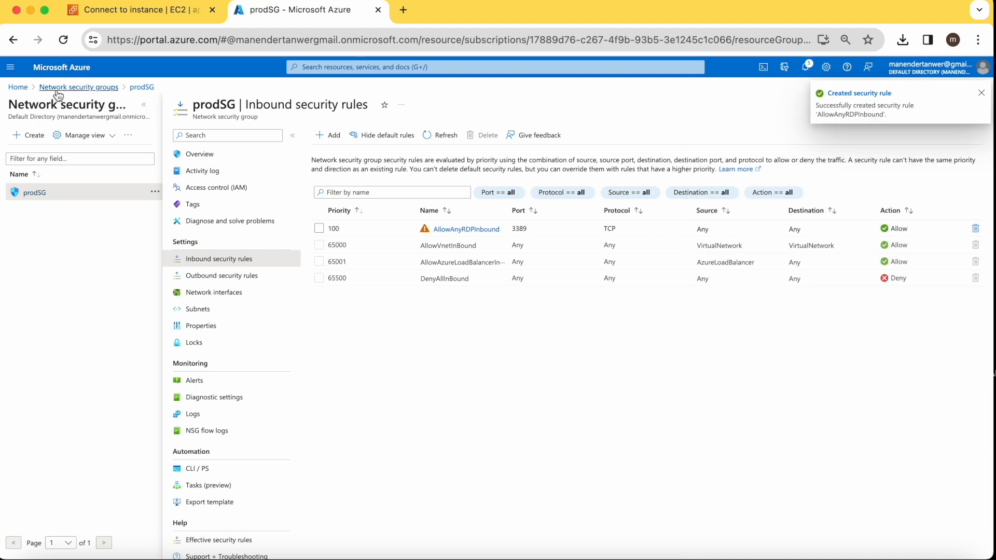
left_click(18, 86)
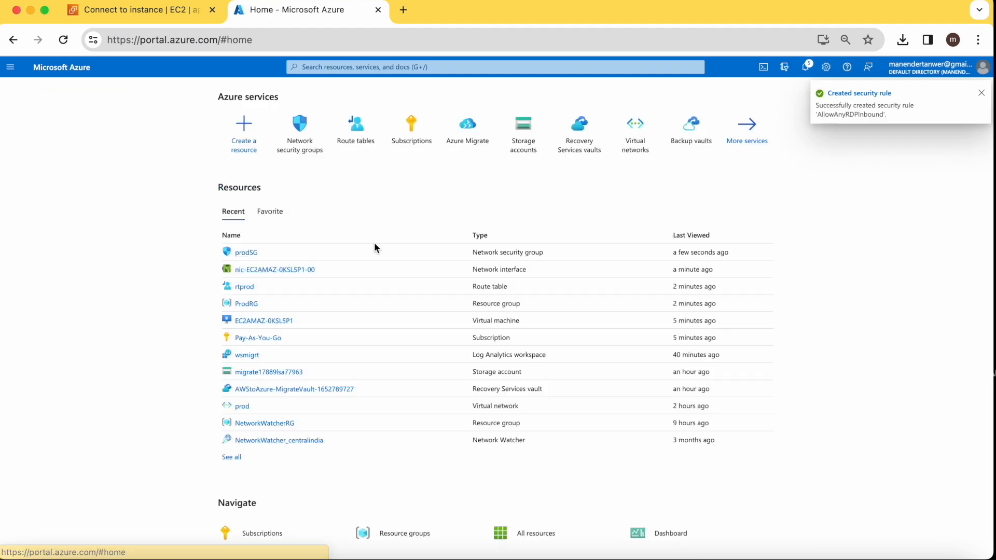
Step: Download the RDP file from the EC2AMAZ-0KSL5P1 VM's Connect page
left_click(266, 320)
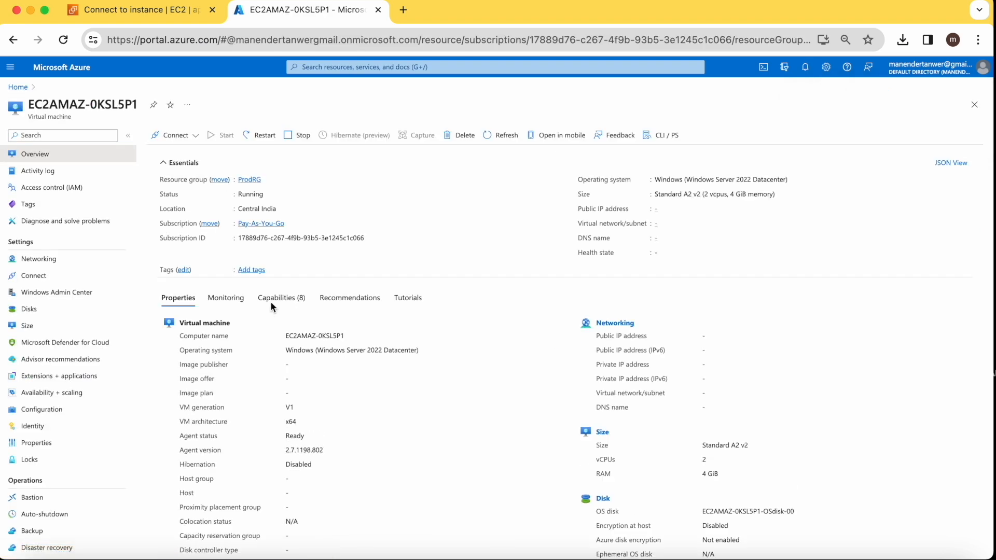
left_click(187, 138)
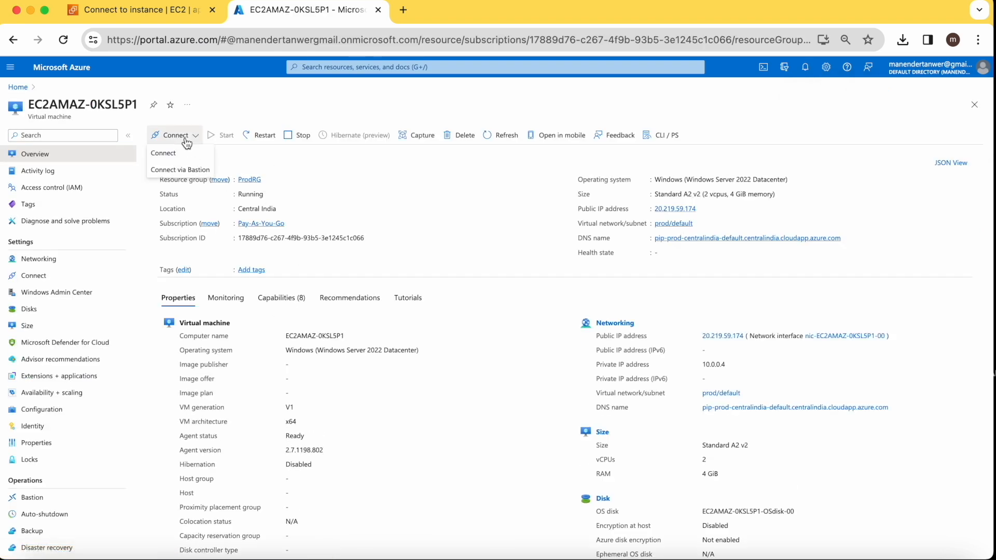
left_click(178, 153)
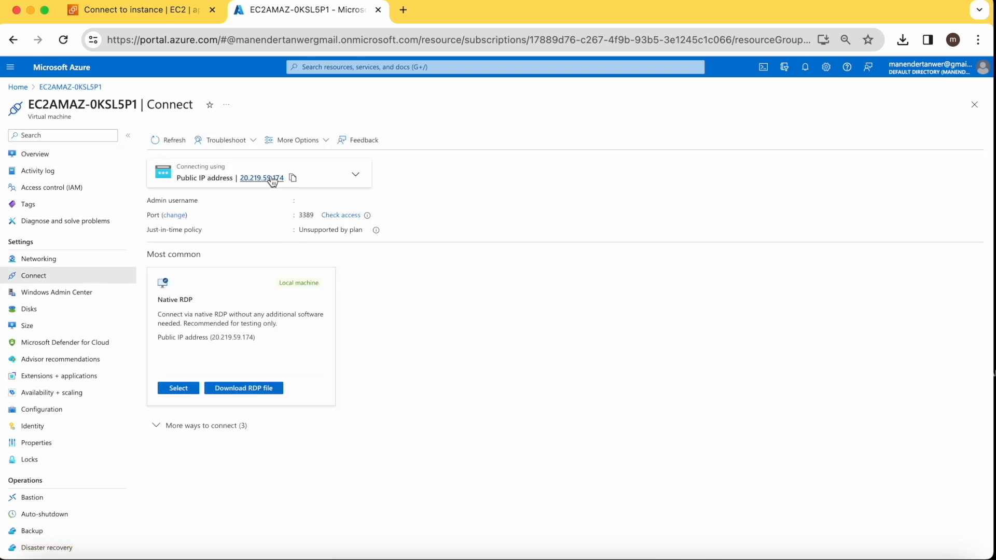
left_click(264, 389)
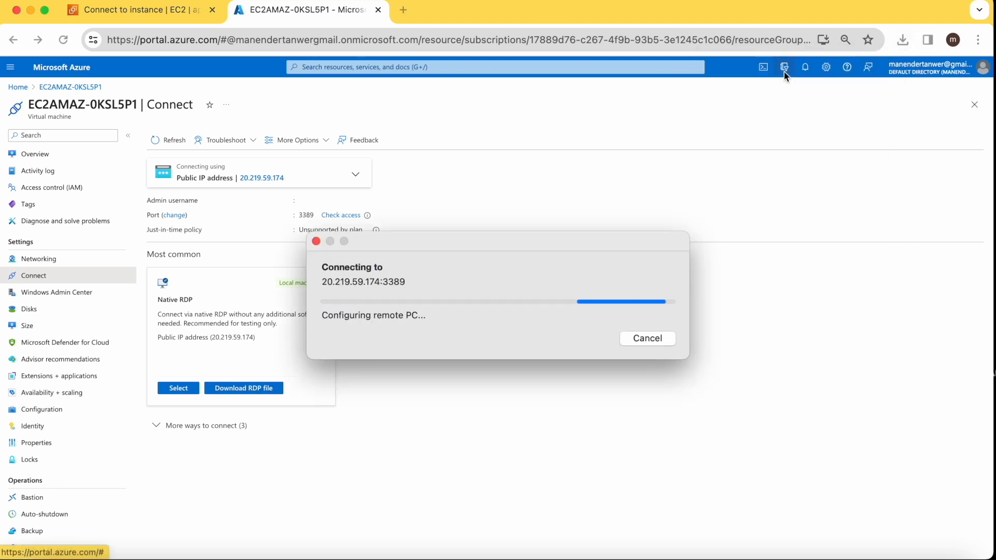
Step: Launch the RDP file, sign in as Administrator with the server password, and accept the certificate
type("Administrator")
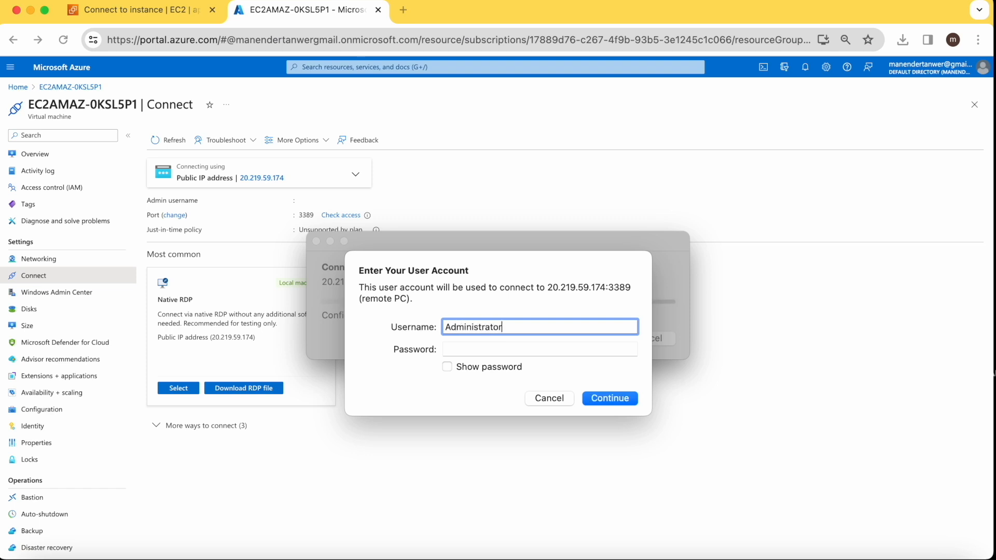
left_click(535, 349)
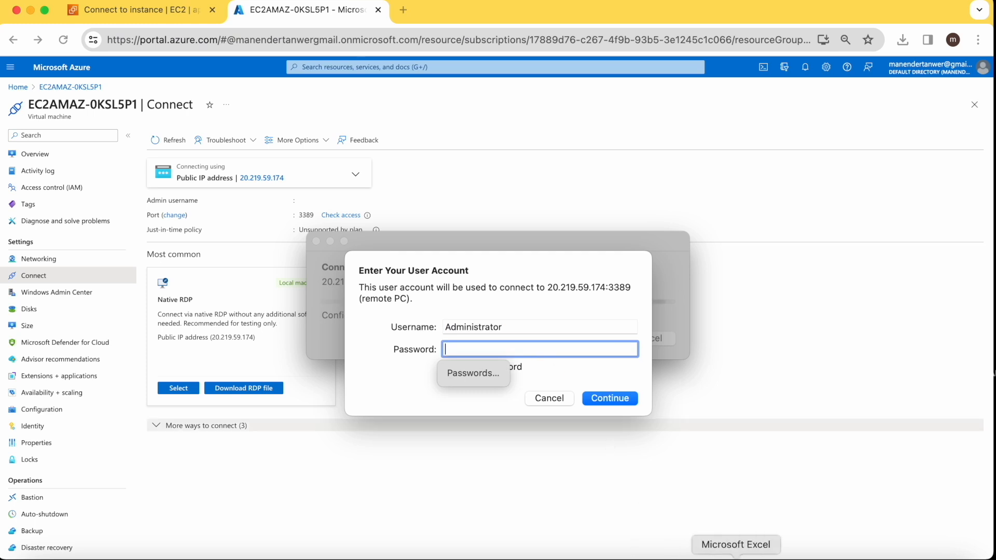
left_click(856, 558)
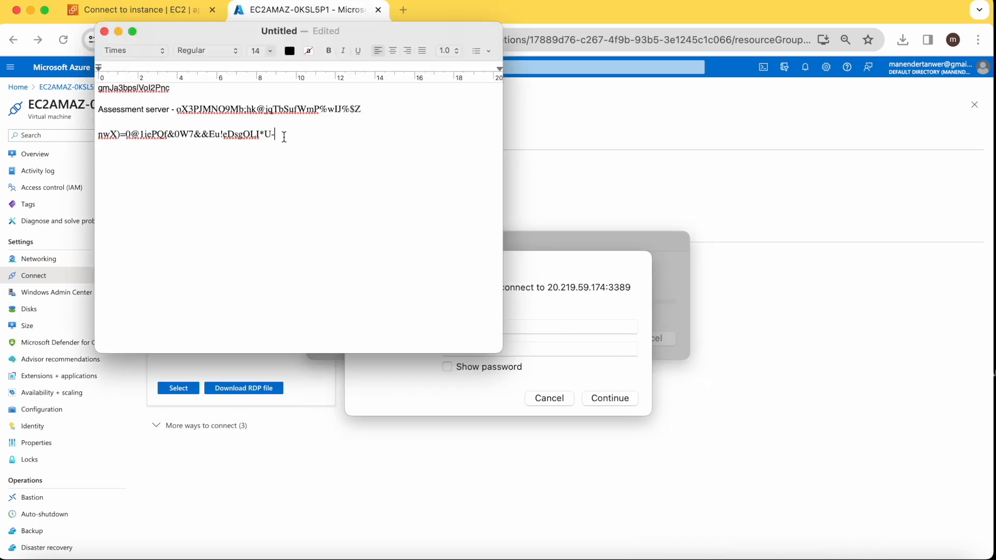
left_click_drag(283, 137, 99, 135)
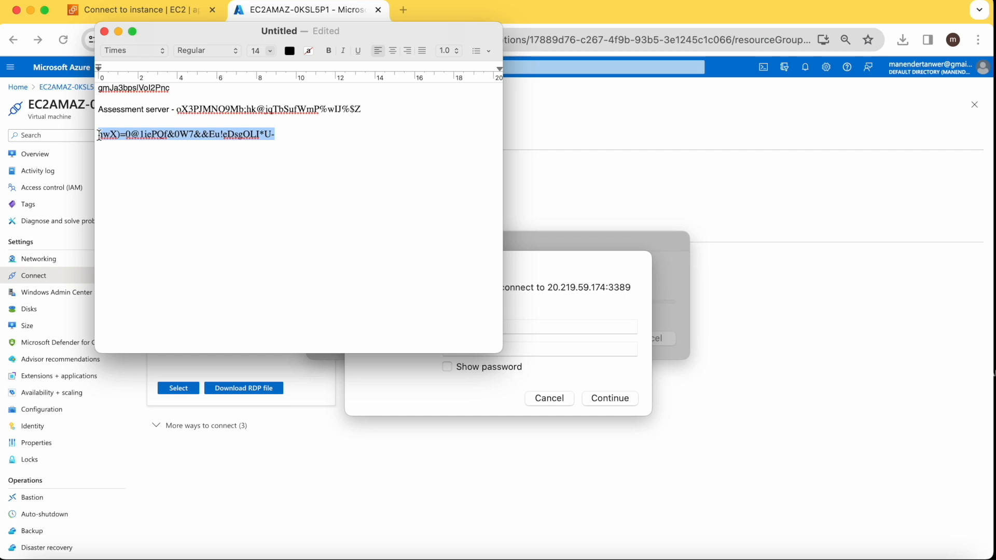
left_click(536, 356)
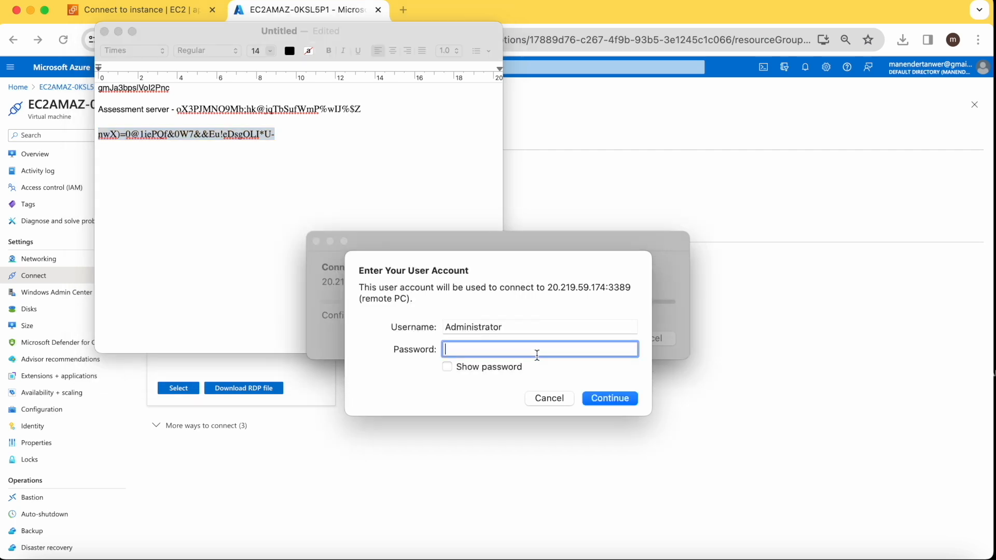
key("super+v")
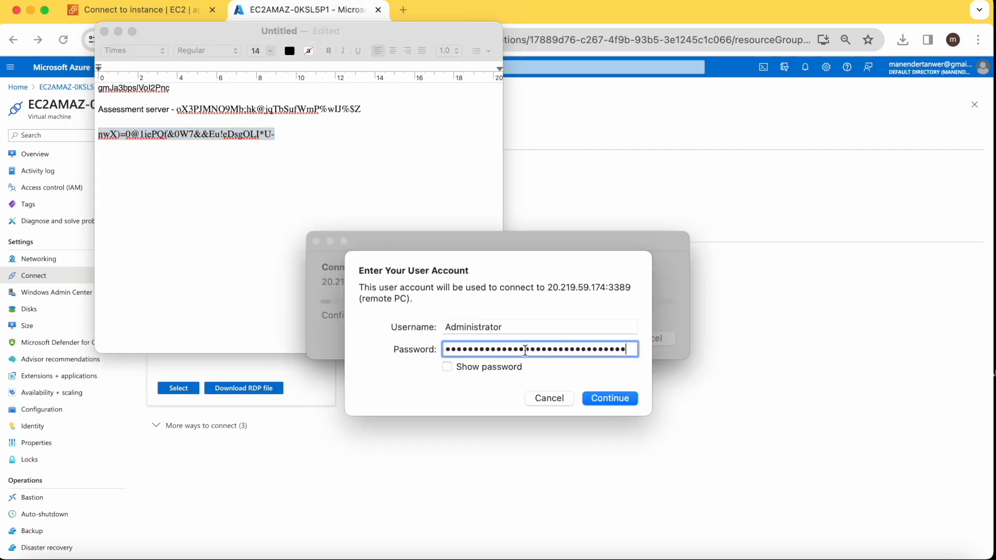
left_click(608, 404)
left_click(653, 350)
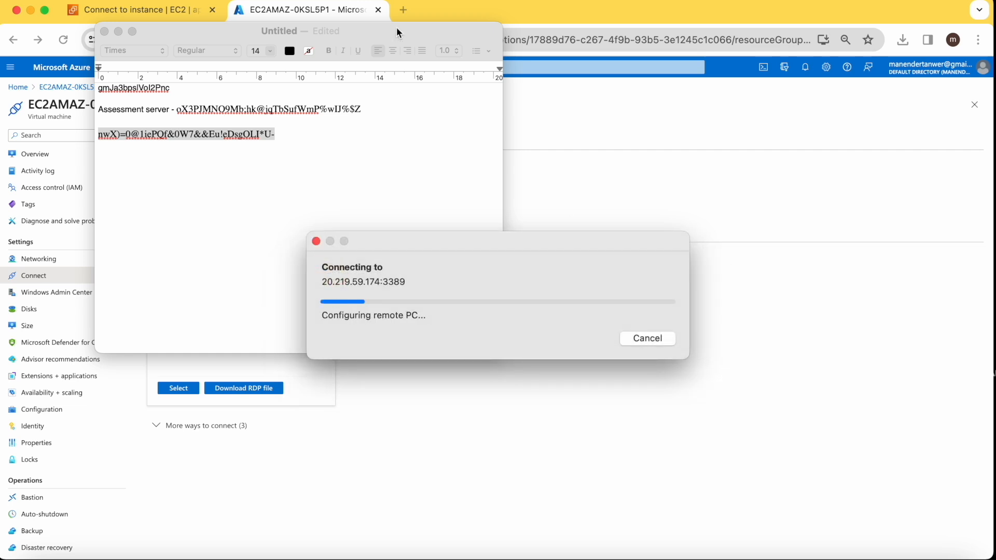
left_click(119, 31)
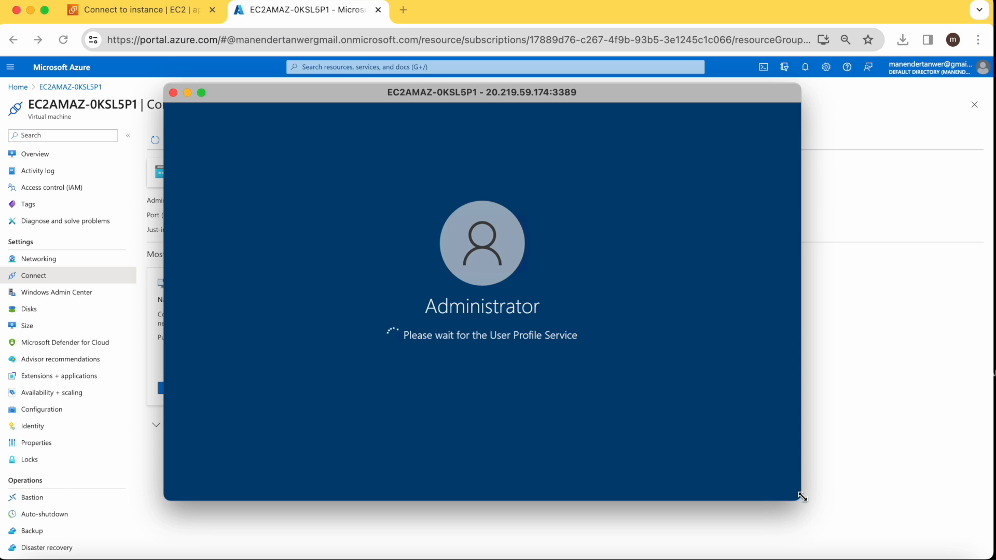
Step: Enlarge and reposition the Remote Desktop window, then refresh the remote desktop
left_click_drag(802, 497, 903, 559)
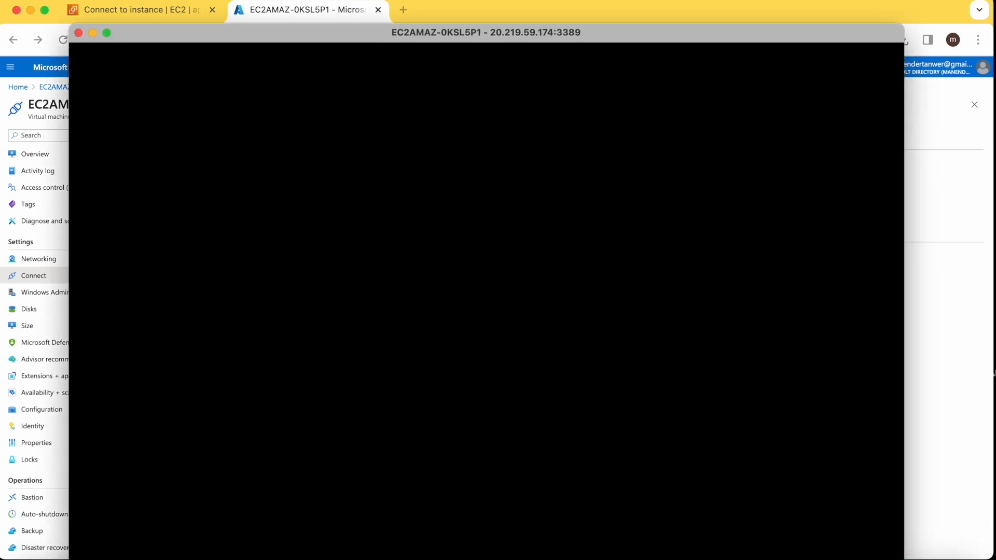
left_click_drag(703, 40, 720, 30)
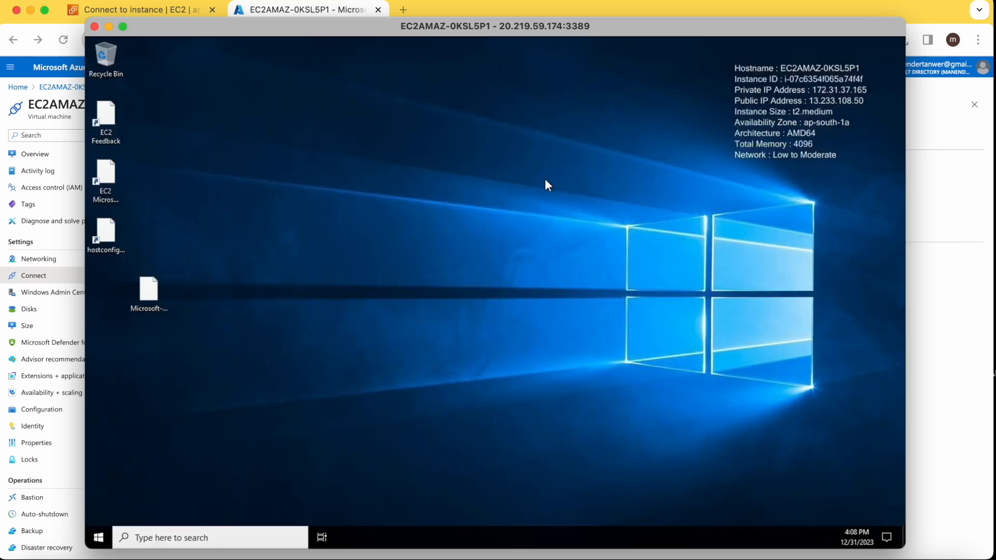
right_click(493, 185)
left_click(581, 212)
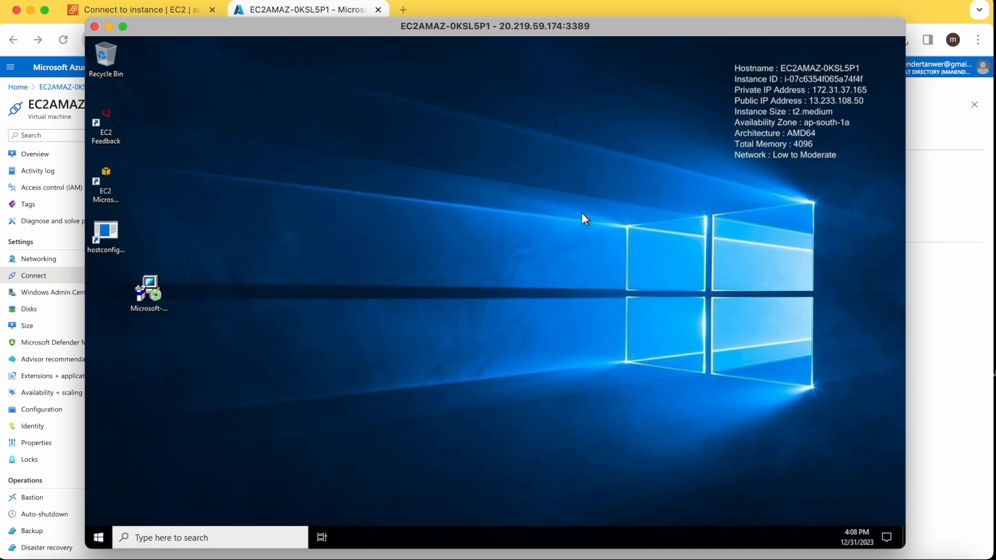
Step: Select the ASR agent installer and hostconfigwxcommon desktop files, then open File Explorer with Win+E
left_click(153, 293)
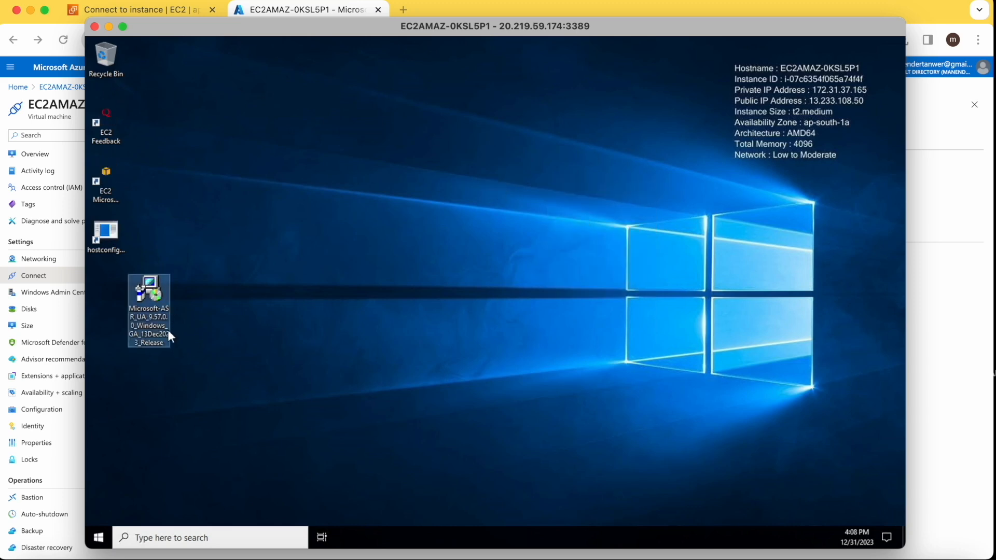
left_click(110, 238)
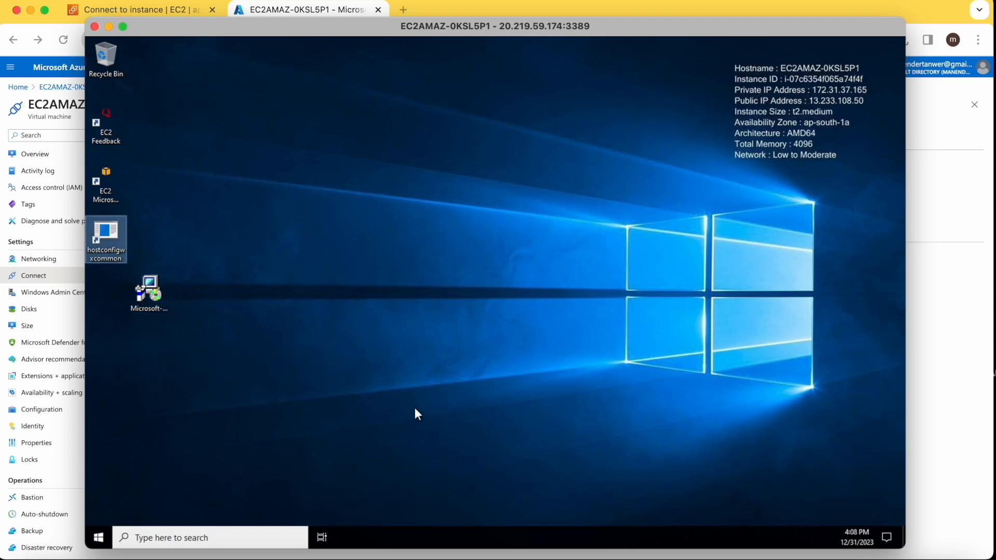
key("super+e")
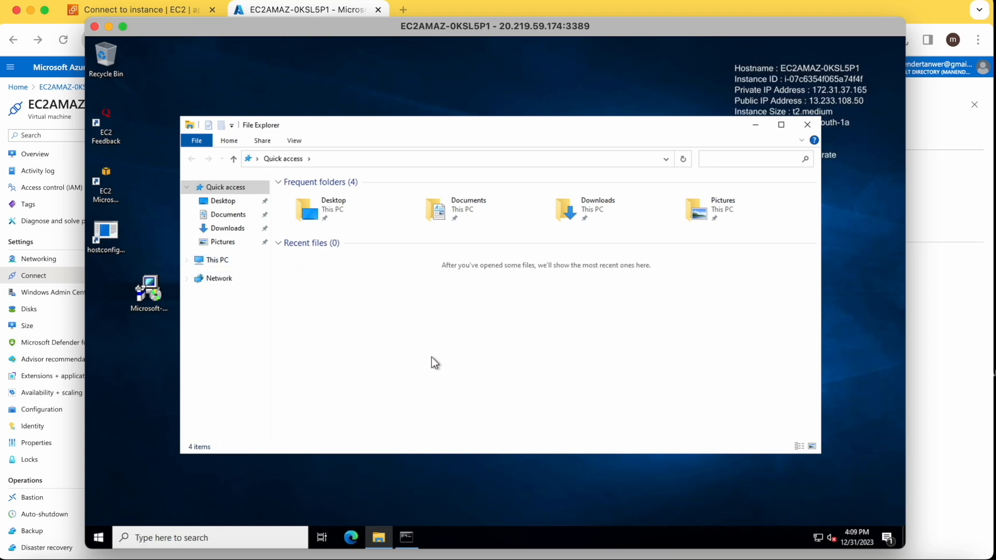
Step: Browse This PC into Local Disk (C:), then close the Remote Desktop session
left_click(233, 262)
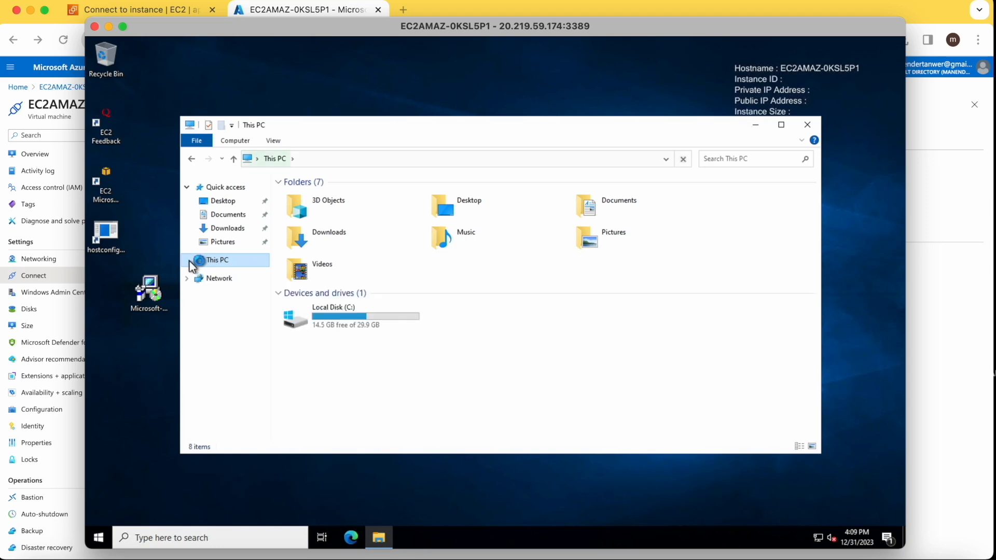
left_click(360, 321)
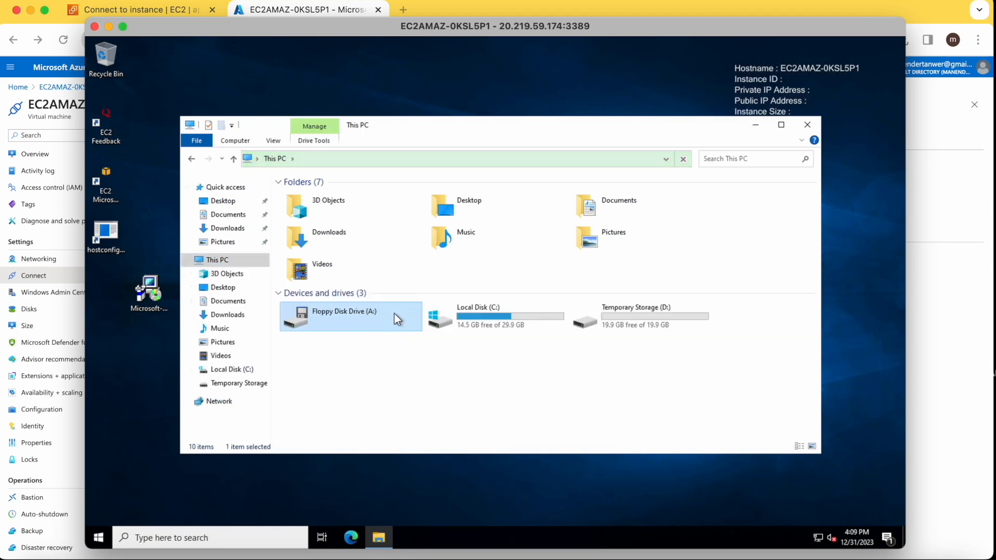
double_click(503, 325)
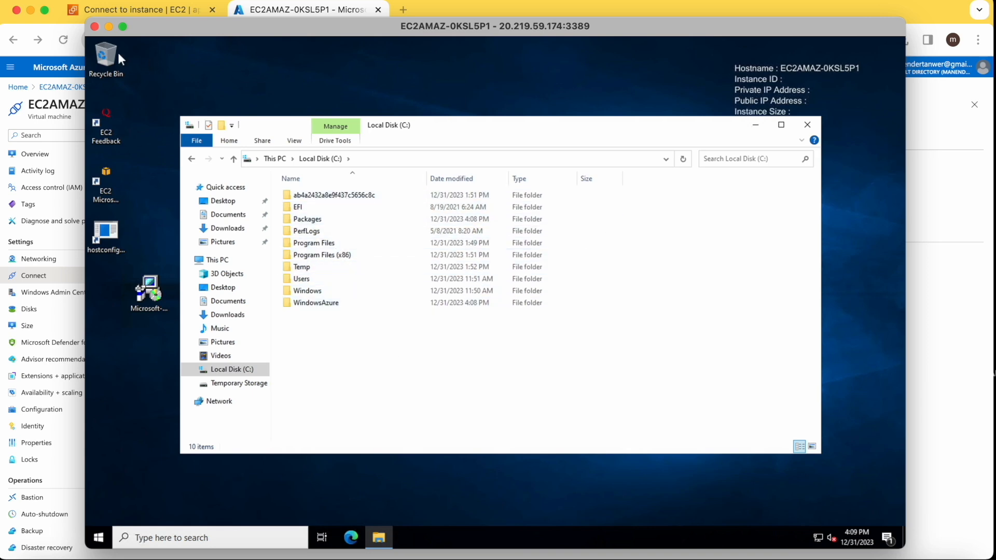
left_click(95, 27)
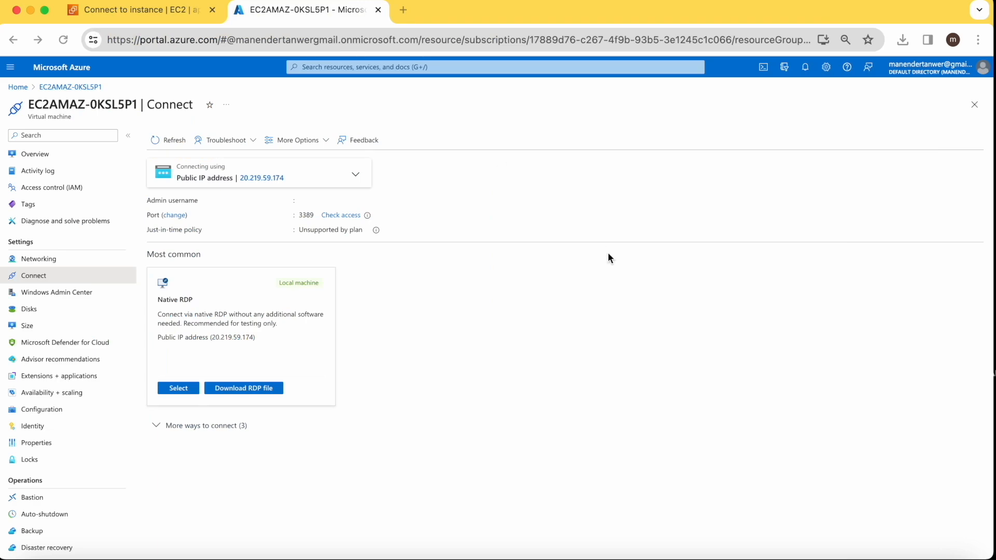